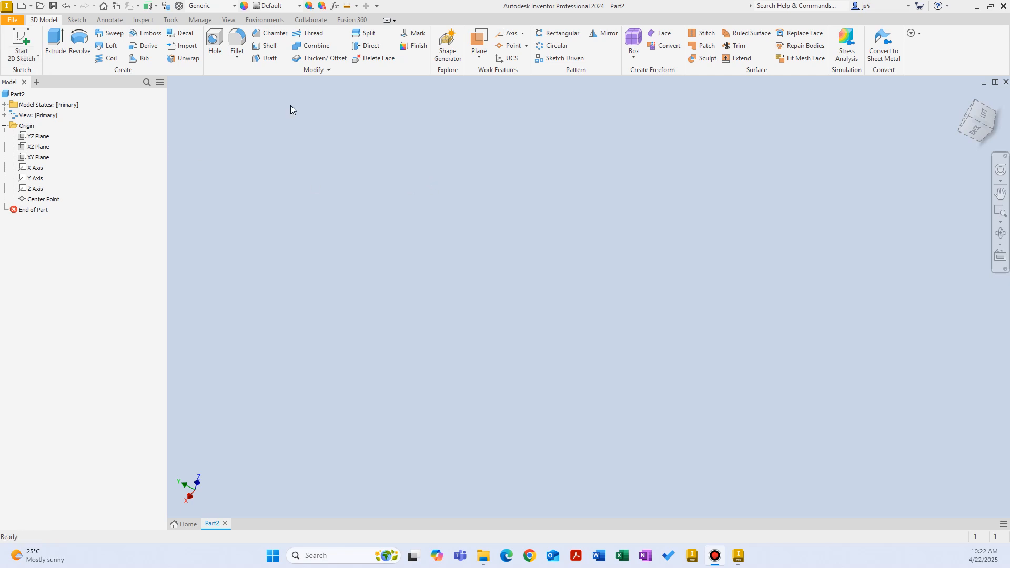
Start a 2D sketch on the XY plane.
left_click(27, 38)
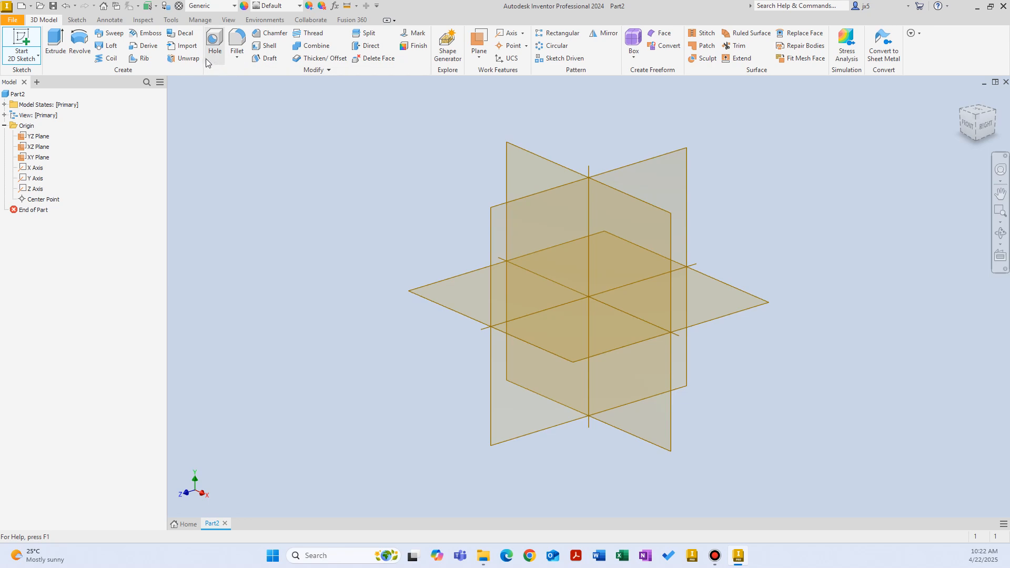
left_click(77, 20)
left_click(134, 55)
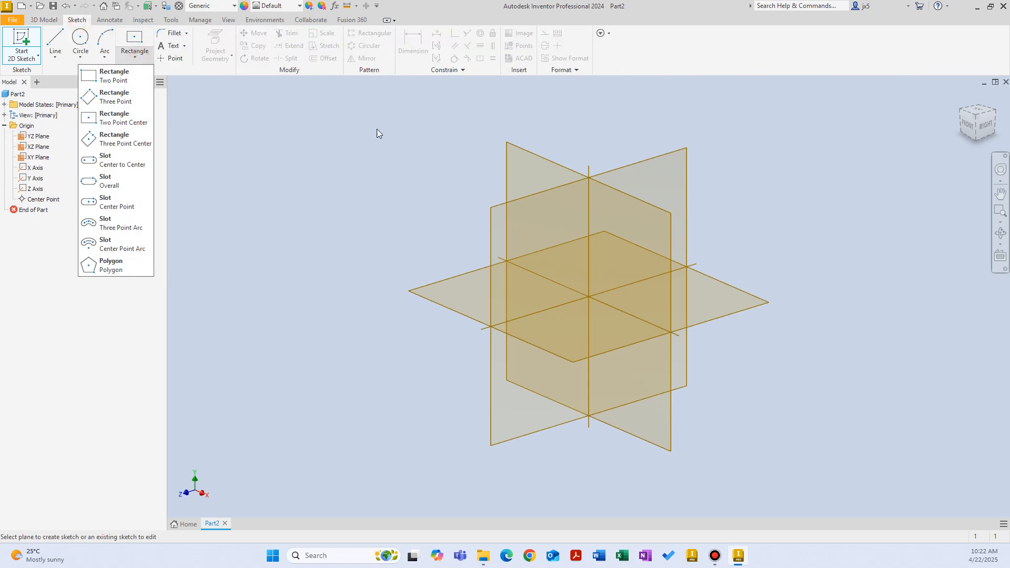
left_click(530, 153)
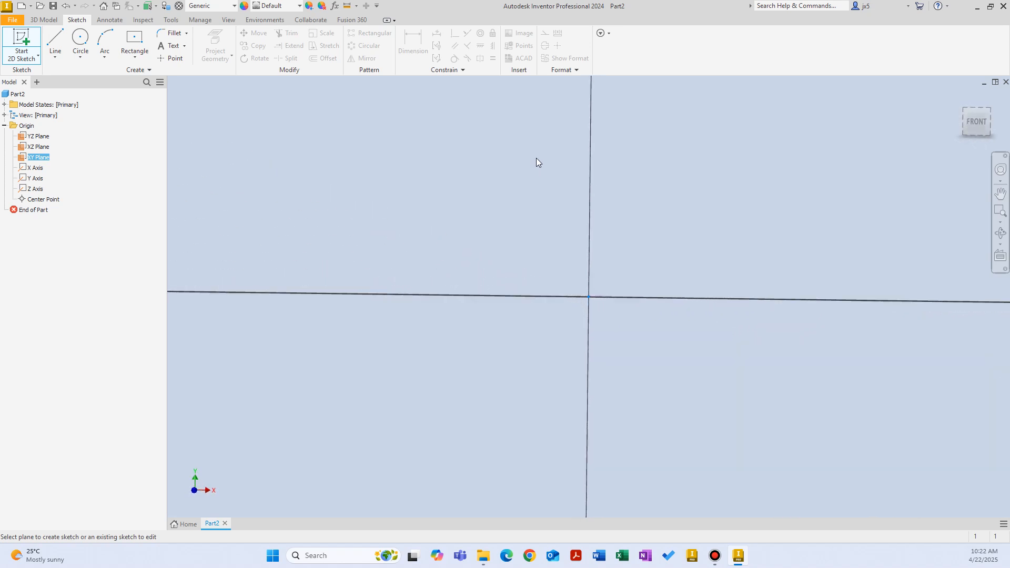
Draw a two-point center rectangle about 35.5 mm wide, centered on the sketch origin.
left_click(143, 60)
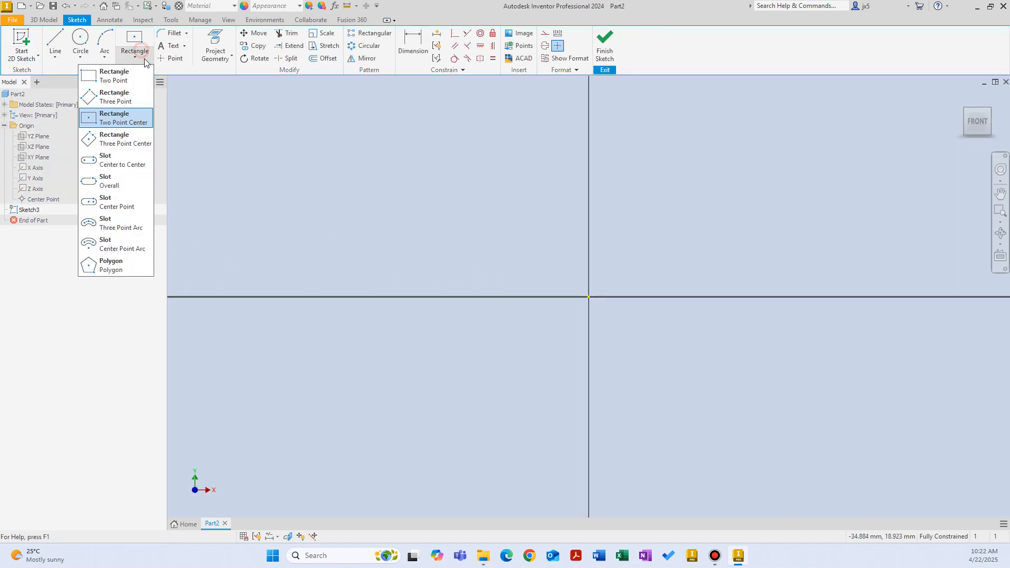
left_click(124, 118)
left_click(589, 296)
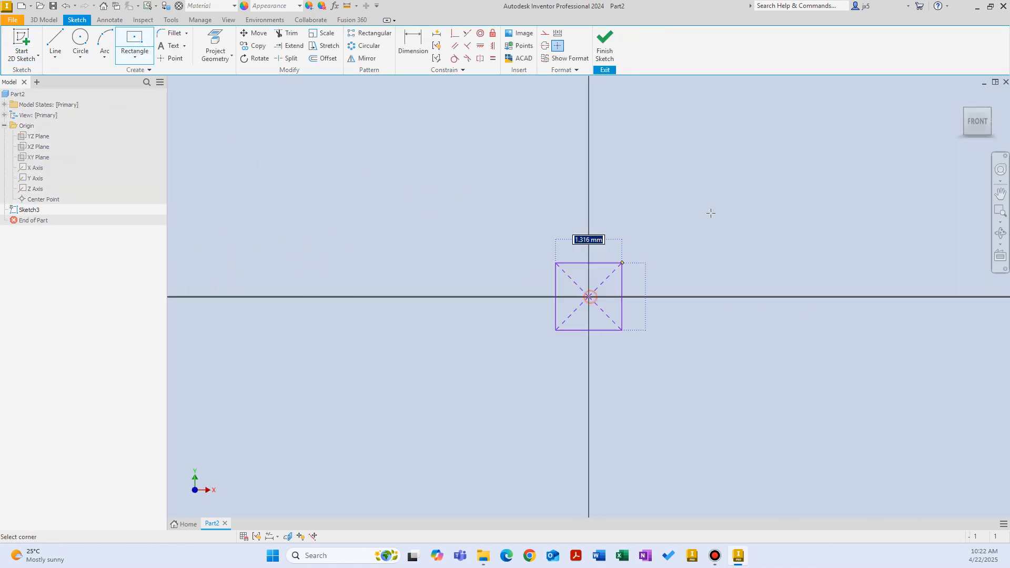
left_click(815, 143)
middle_click_drag(611, 187, 500, 197)
right_click(526, 184)
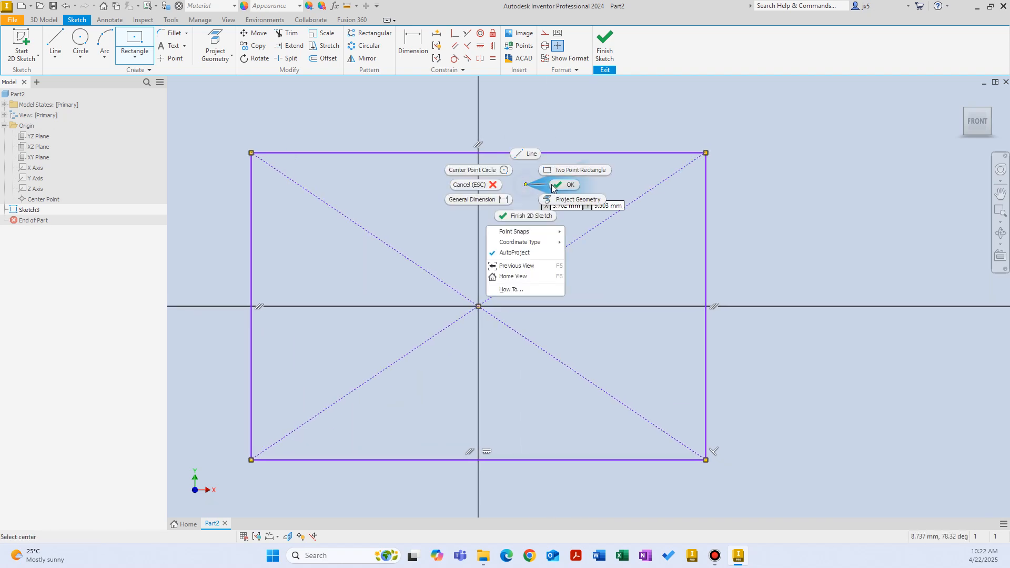
left_click(545, 185)
Dimension the rectangle's upper edge and set its width to 4 in.
right_click(530, 188)
left_click(519, 199)
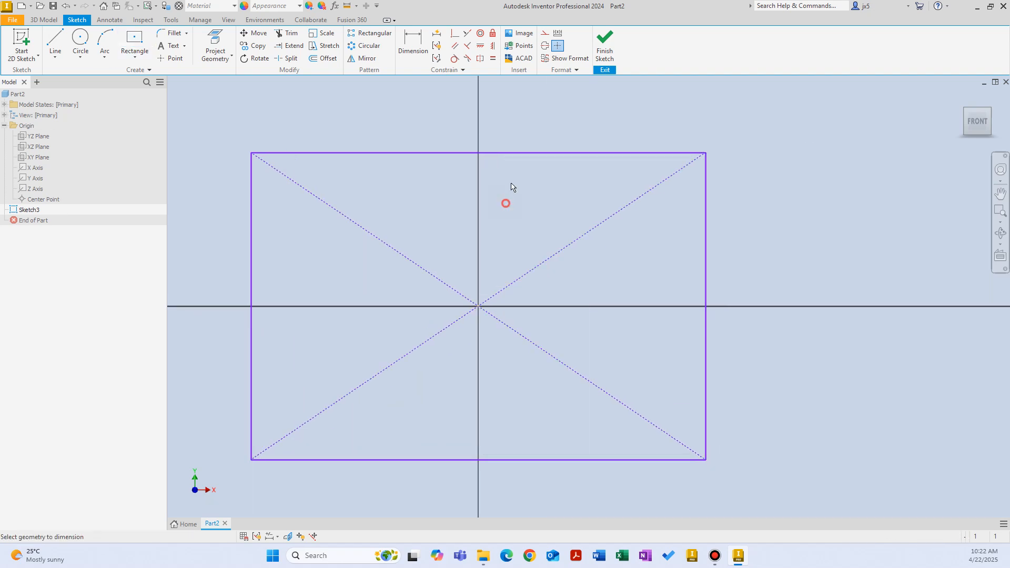
left_click(528, 153)
left_click(497, 117)
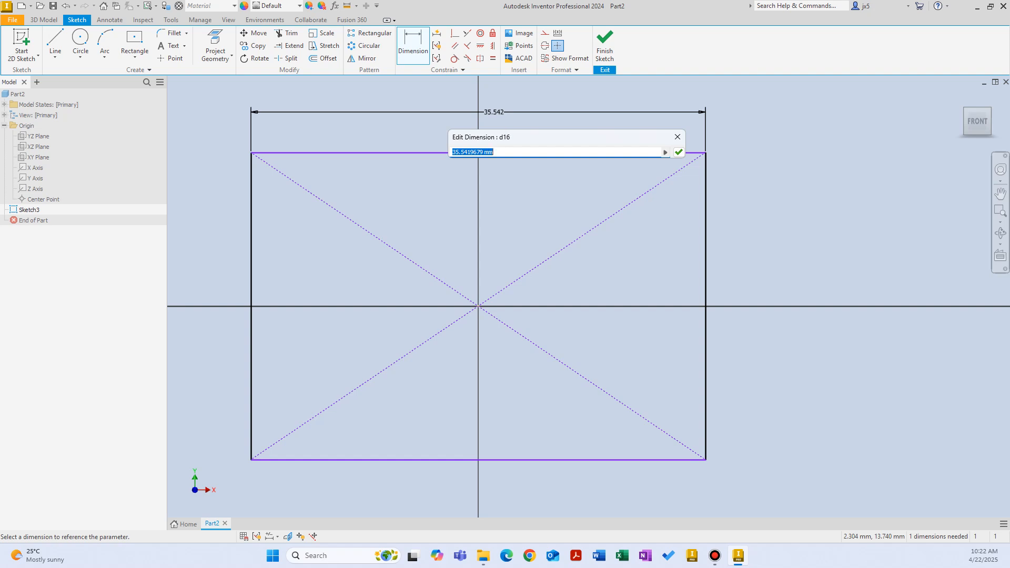
type("4in")
key("Return")
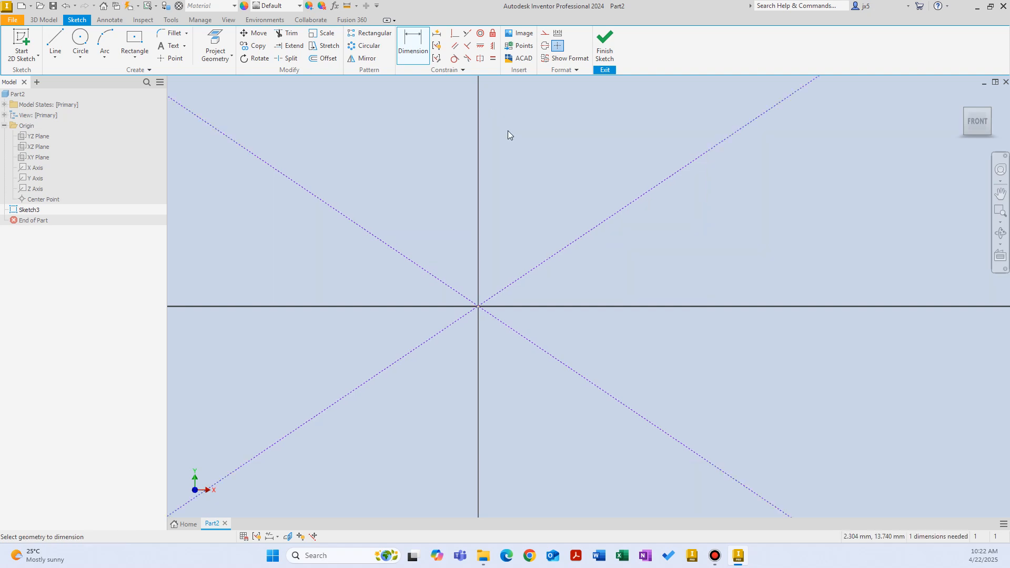
scroll(589, 191, "down", 5)
middle_click_drag(620, 168, 555, 242)
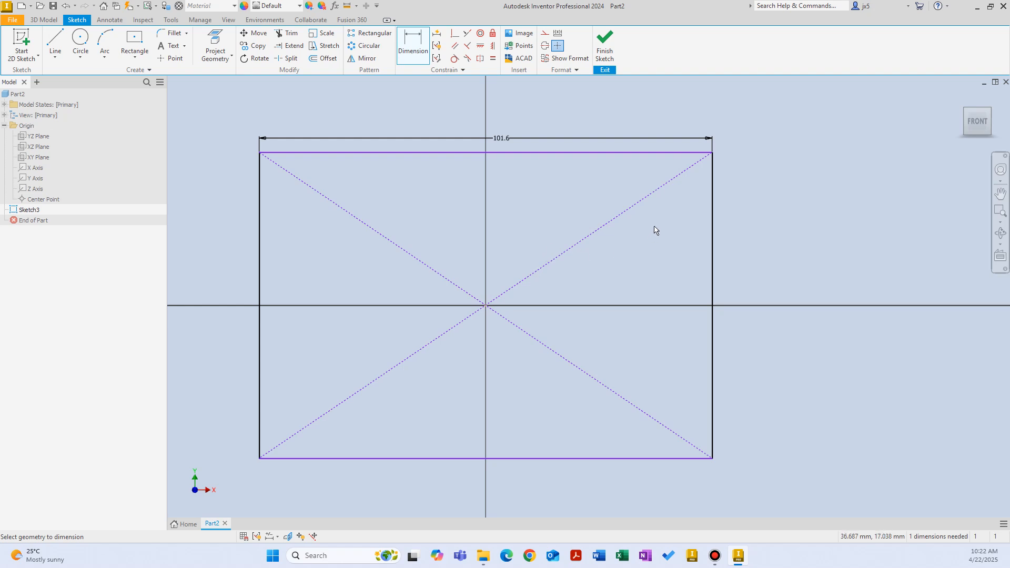
Dimension the rectangle's height and link it to the width dimension so both are equal.
left_click(712, 243)
left_click(775, 242)
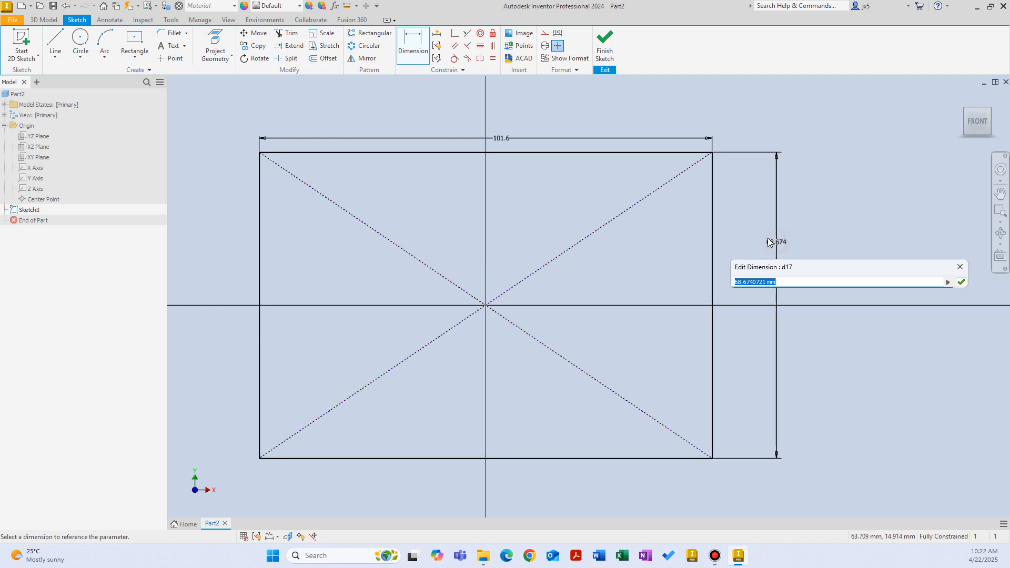
left_click(502, 142)
key("Return")
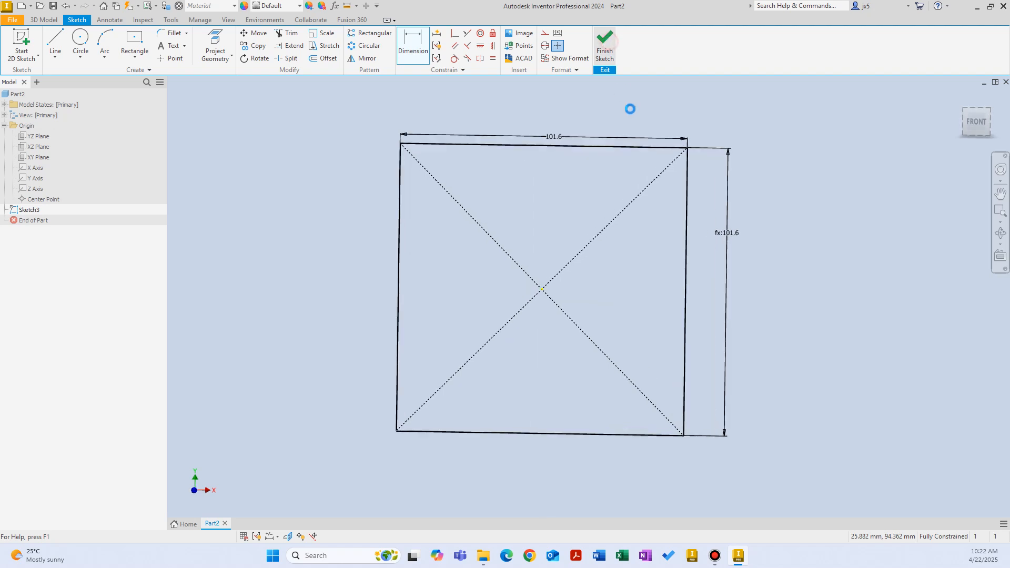
Finish the sketch and extrude the square profile 4 in to form a cube.
scroll(676, 284, "down", 5)
key("F6")
middle_click_drag(676, 286, 522, 271)
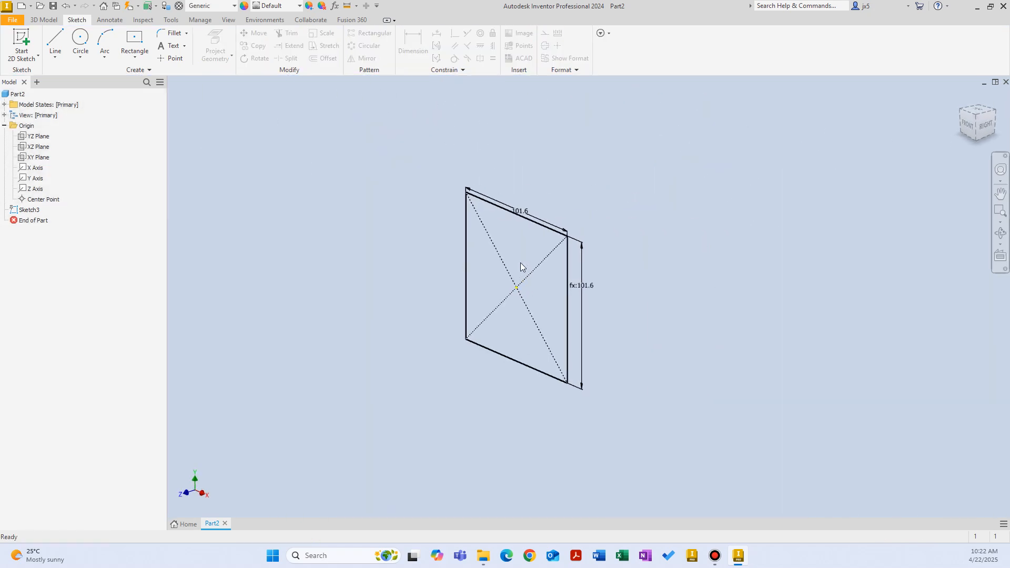
left_click(44, 20)
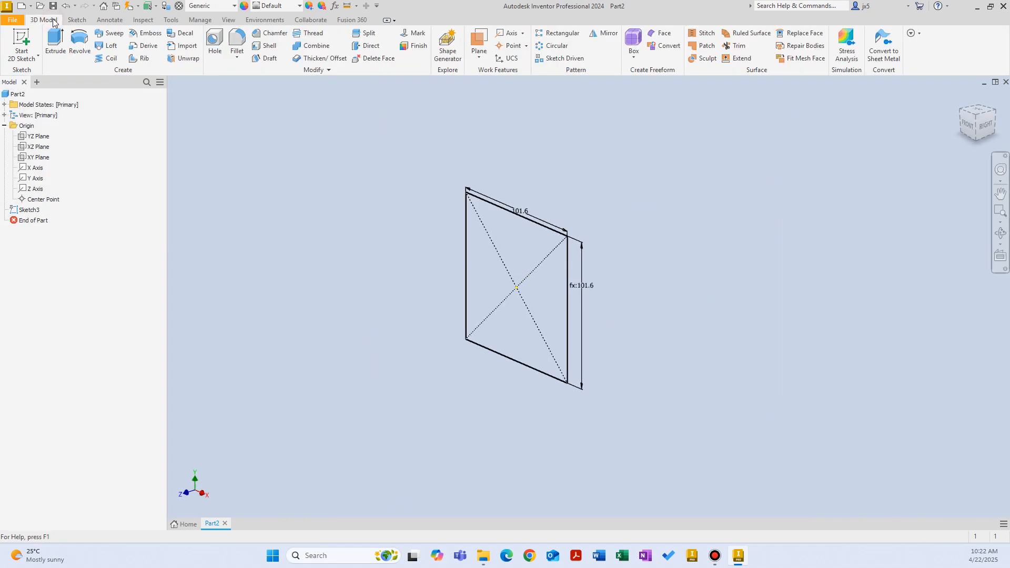
left_click(55, 43)
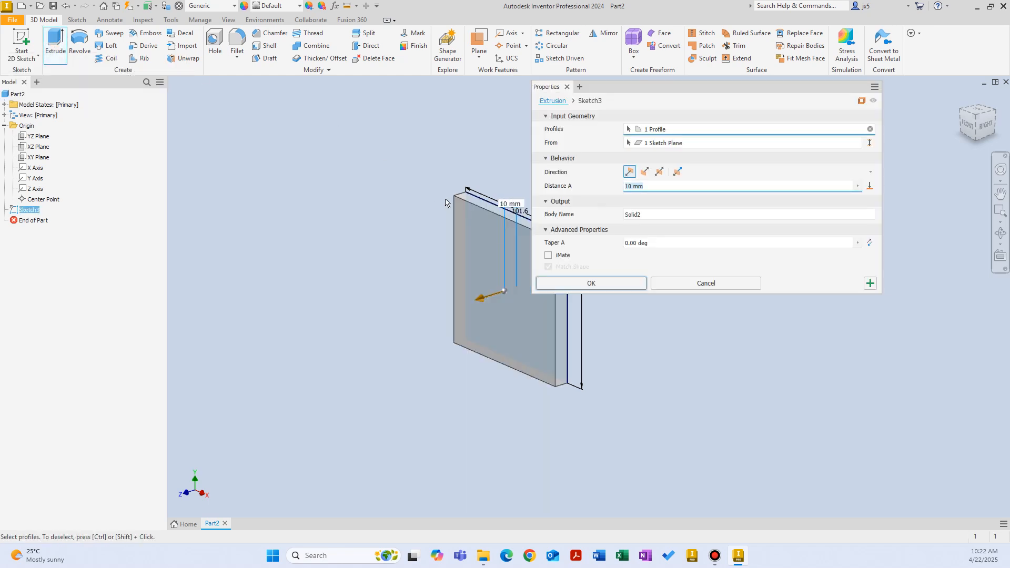
type("4in")
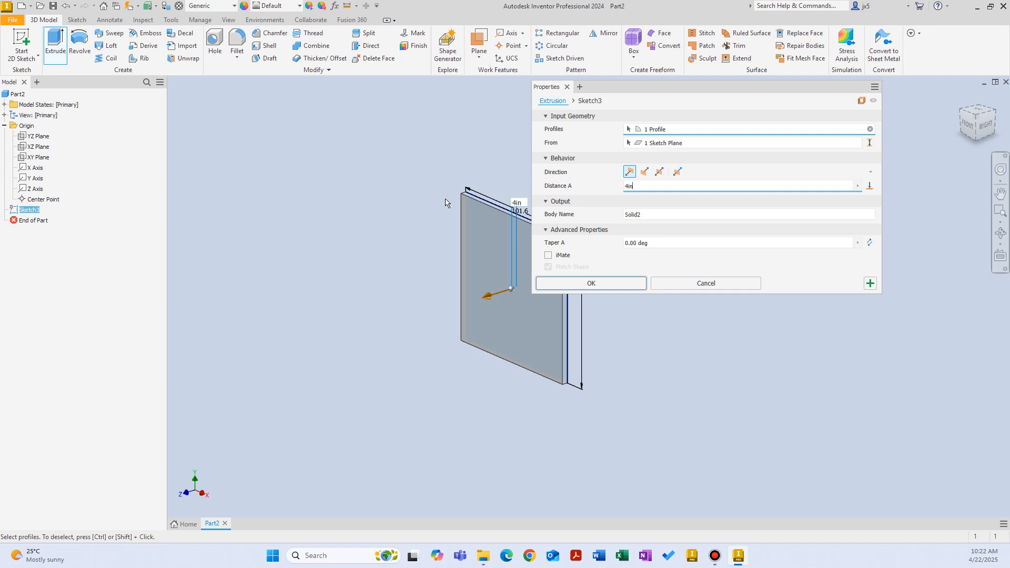
key("Return")
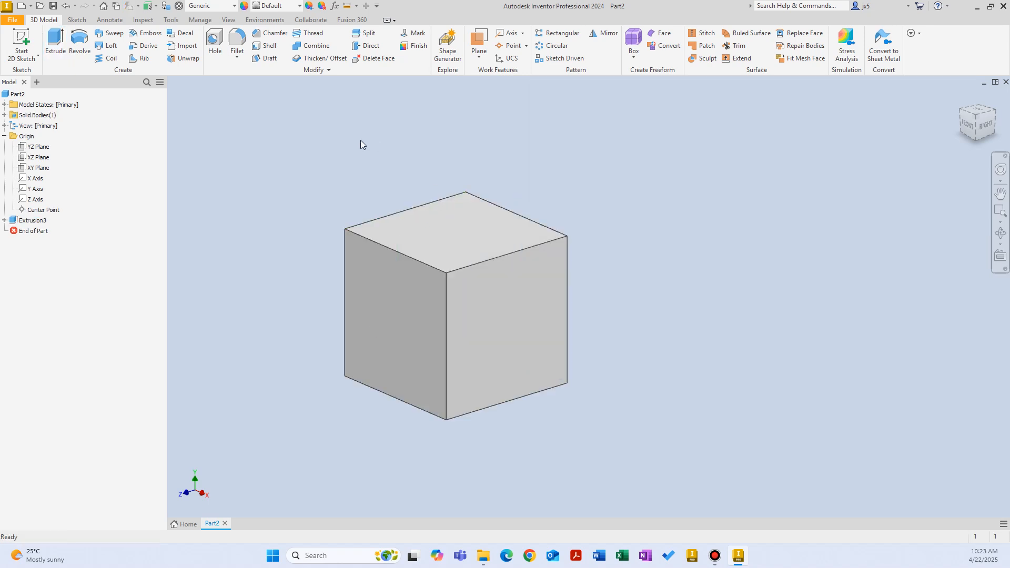
Inspect the cube's orientation relative to the XY origin plane.
left_click(52, 219)
key("Page_Up")
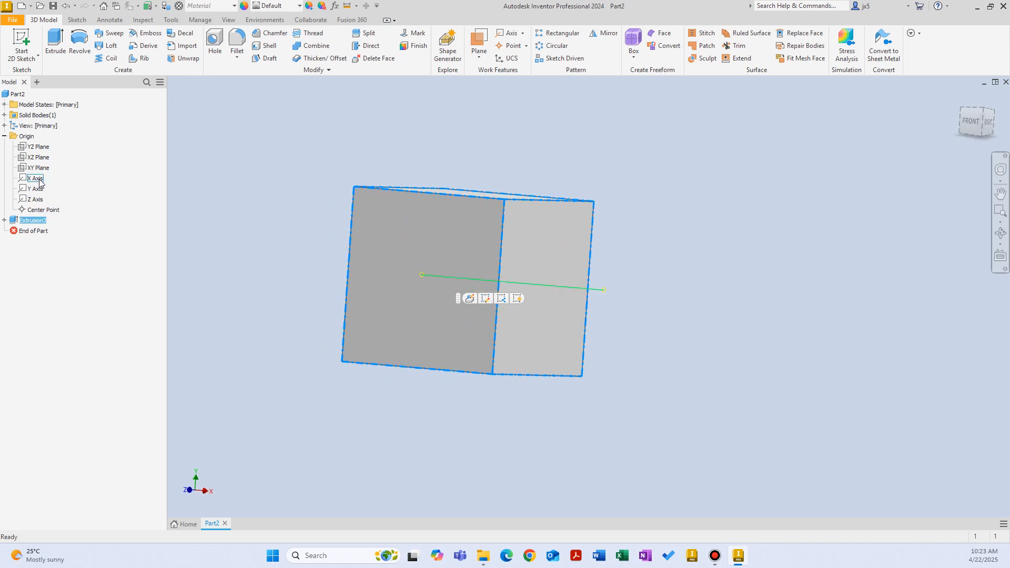
left_click(39, 168)
key("Page_Up")
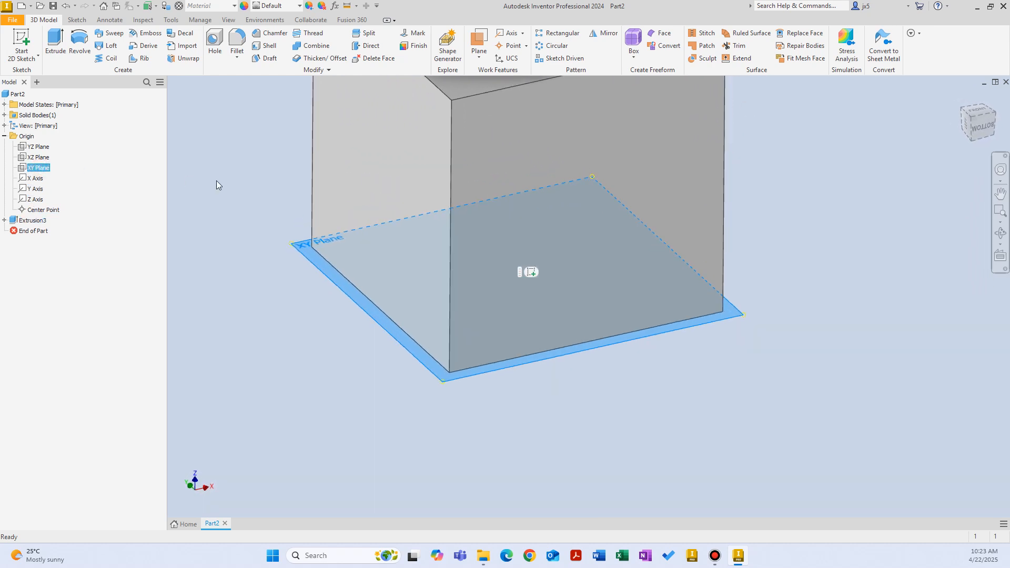
key("F6")
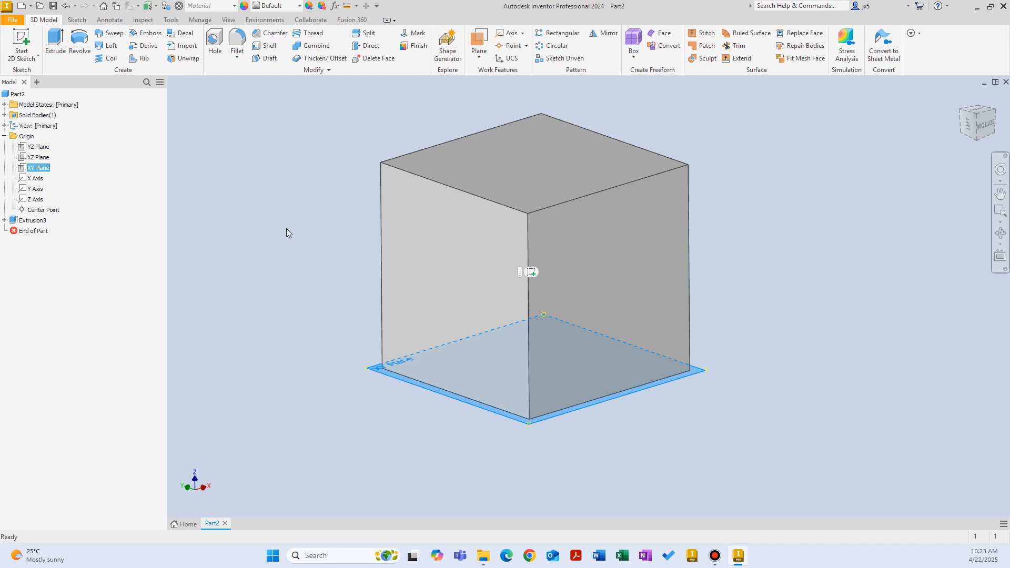
left_click(348, 197)
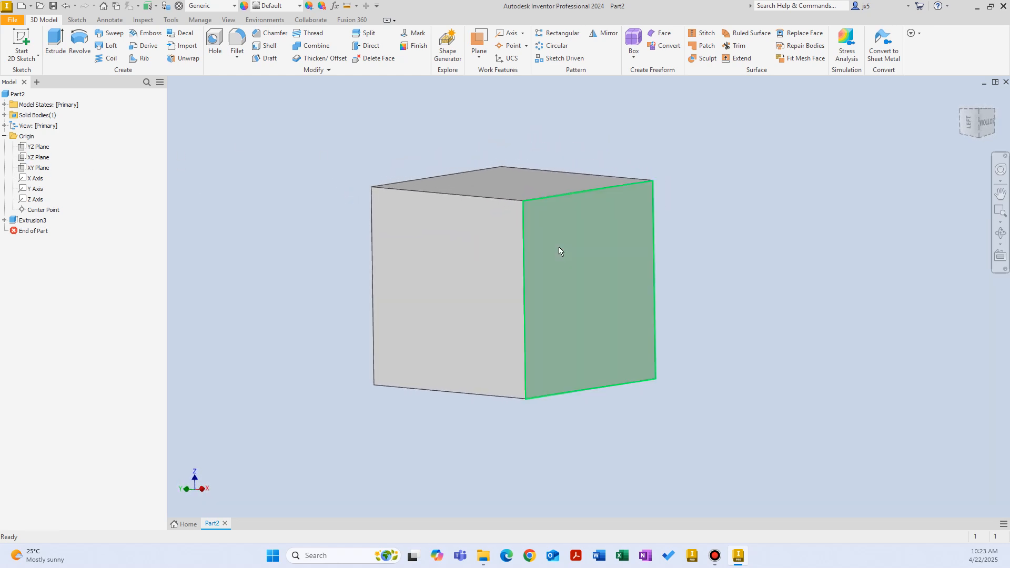
Examine the cube's two adjacent side faces and their shared edge, viewing the cube straight onto that edge.
mouse_move(558, 248)
left_click(963, 133)
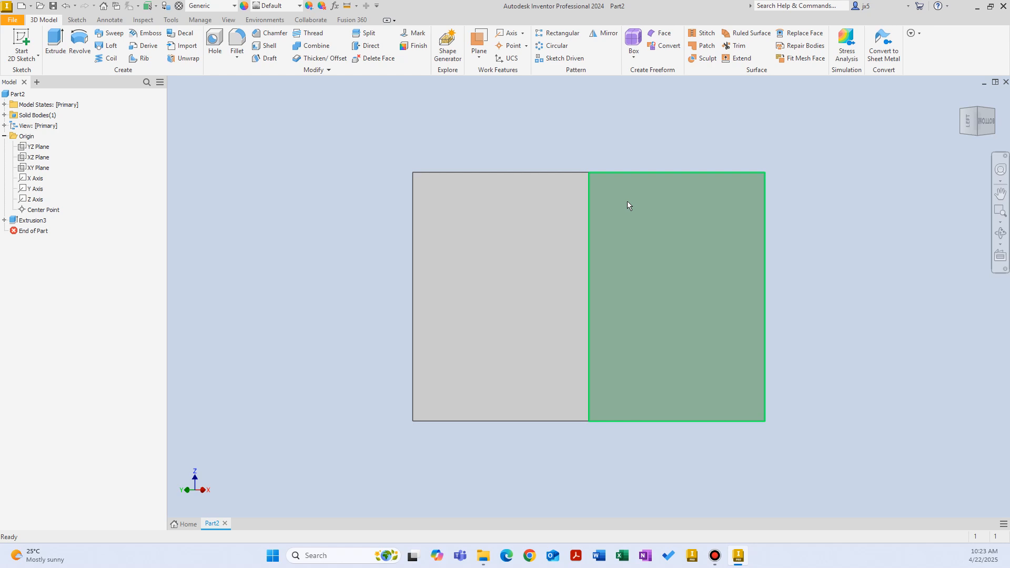
left_click(537, 233)
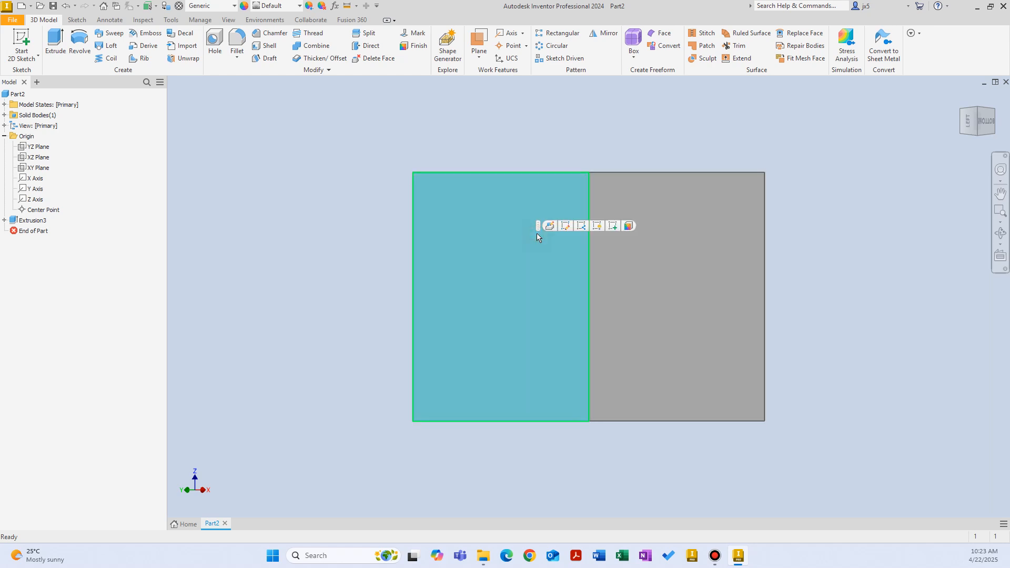
left_click(712, 255)
key("F5")
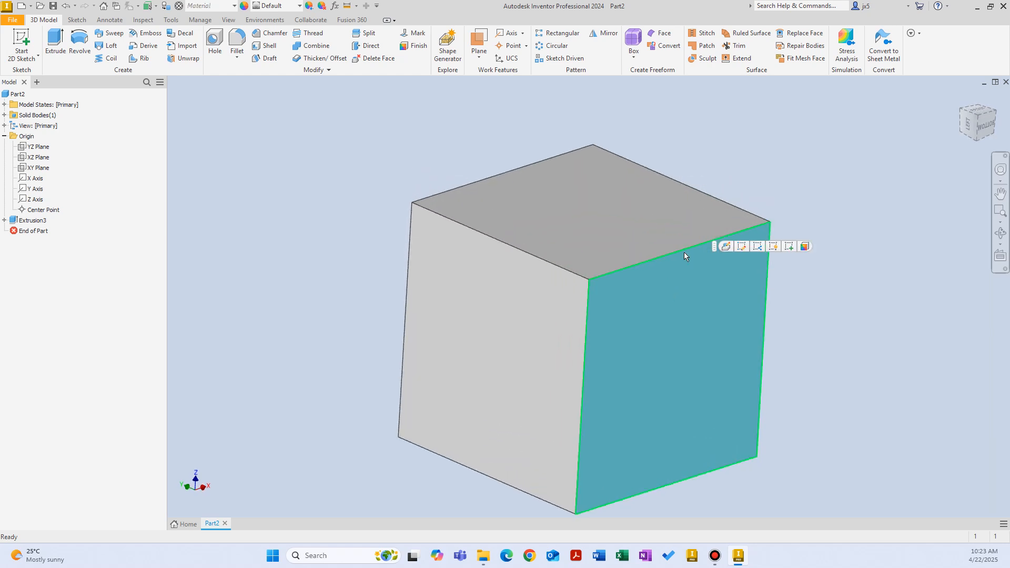
left_click(512, 332)
left_click(671, 356)
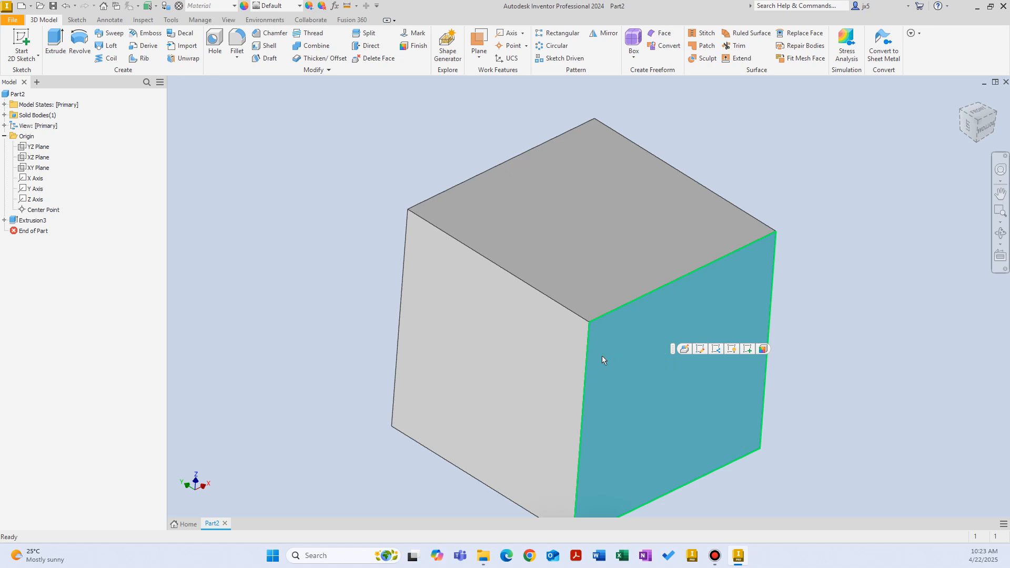
left_click(584, 355)
key("F5")
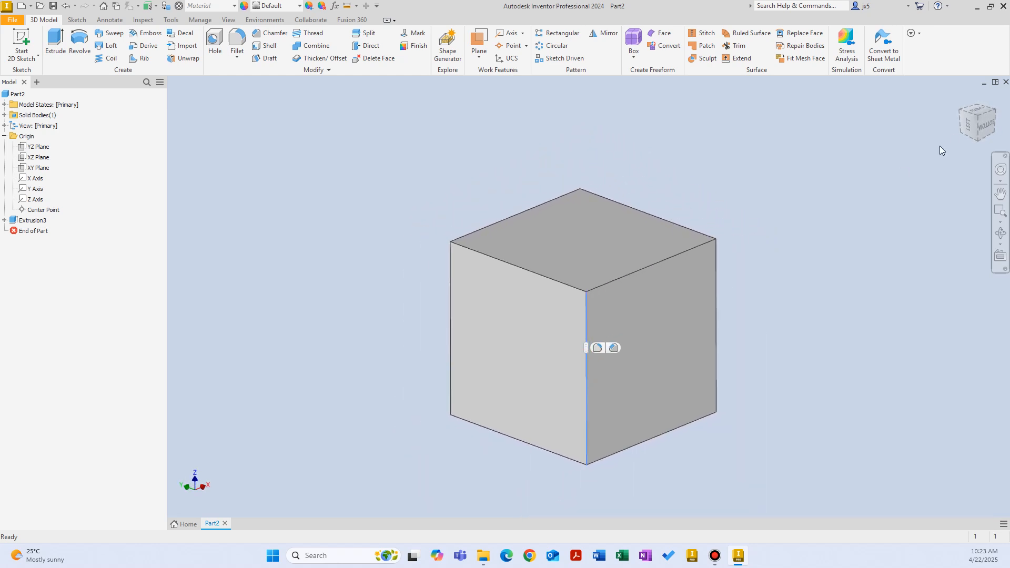
left_click(970, 133)
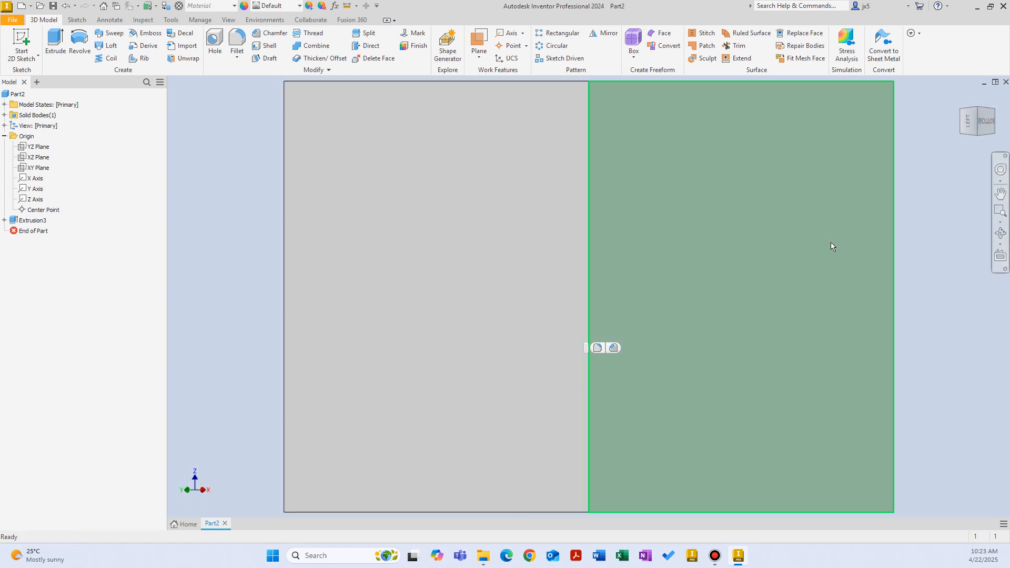
scroll(831, 245, "down", 5)
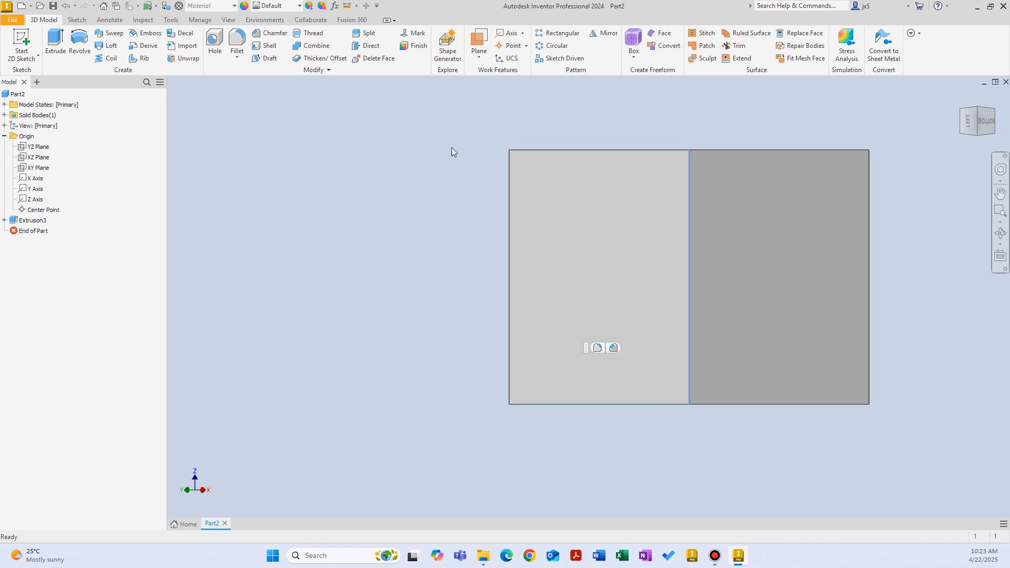
left_click(478, 42)
right_click(434, 126)
key("Escape")
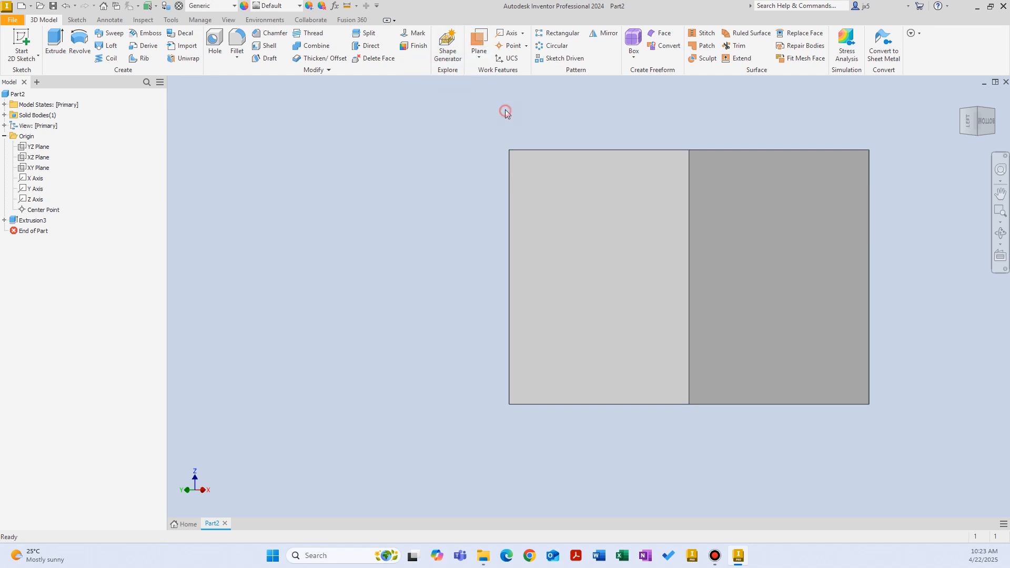
Create a diagonal work plane through two opposite vertical edges of the cube.
key("F6")
left_click(481, 48)
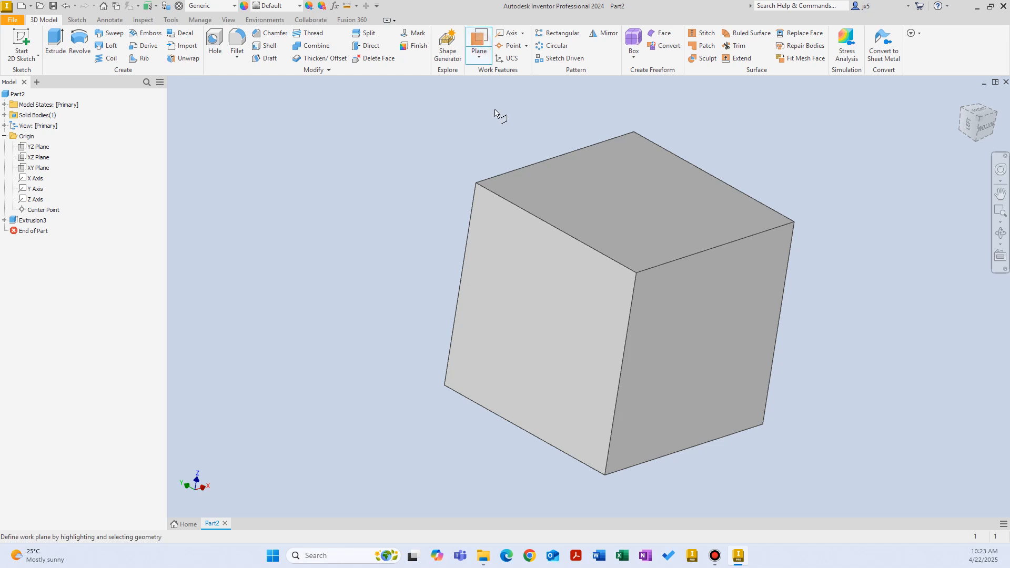
left_click(473, 207)
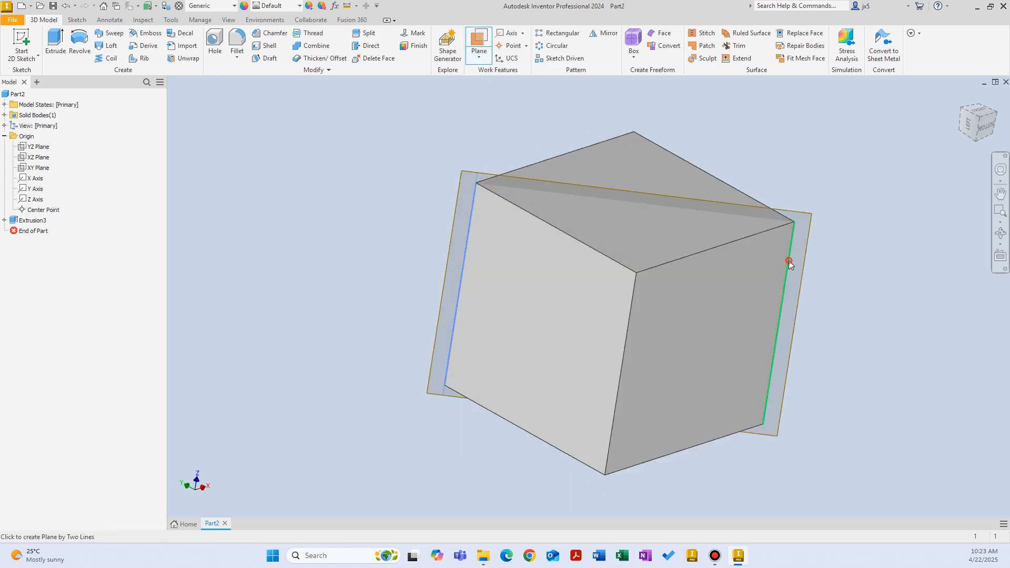
left_click(788, 260)
middle_click_drag(902, 259, 829, 202, "shift")
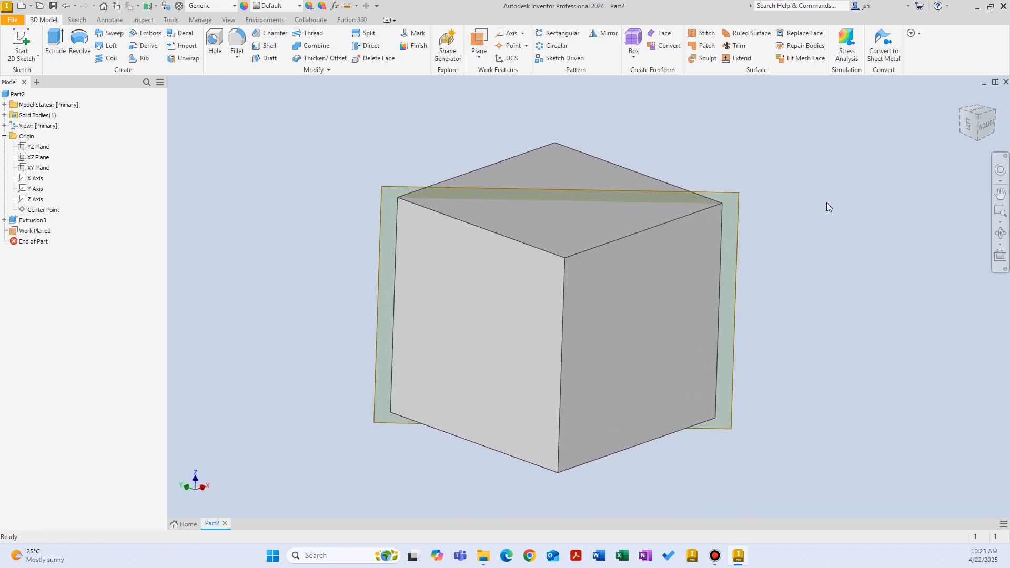
Start a new 2D sketch on the diagonal work plane through the cube.
right_click(735, 135)
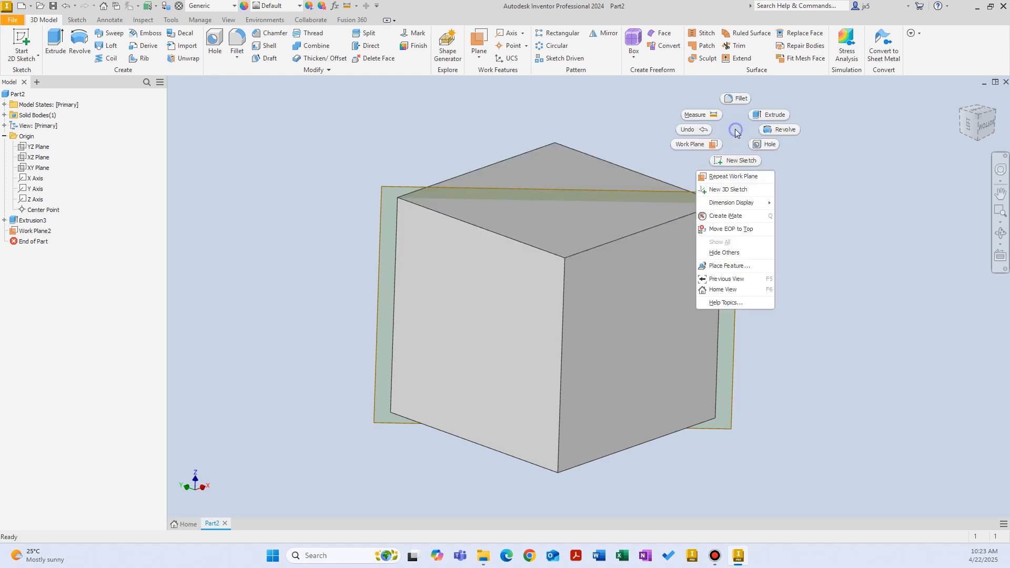
left_click(733, 157)
left_click(398, 192)
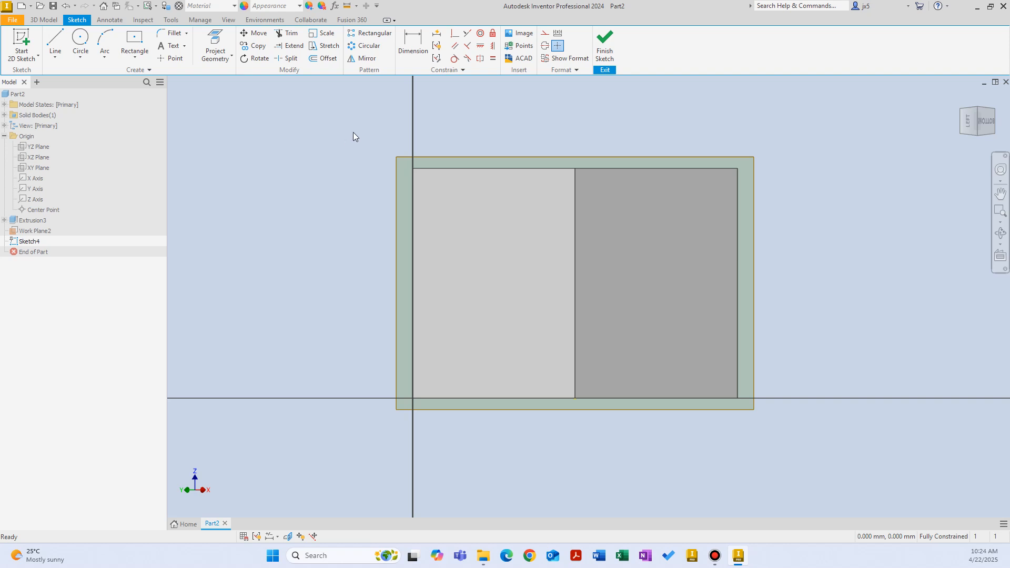
key("F6")
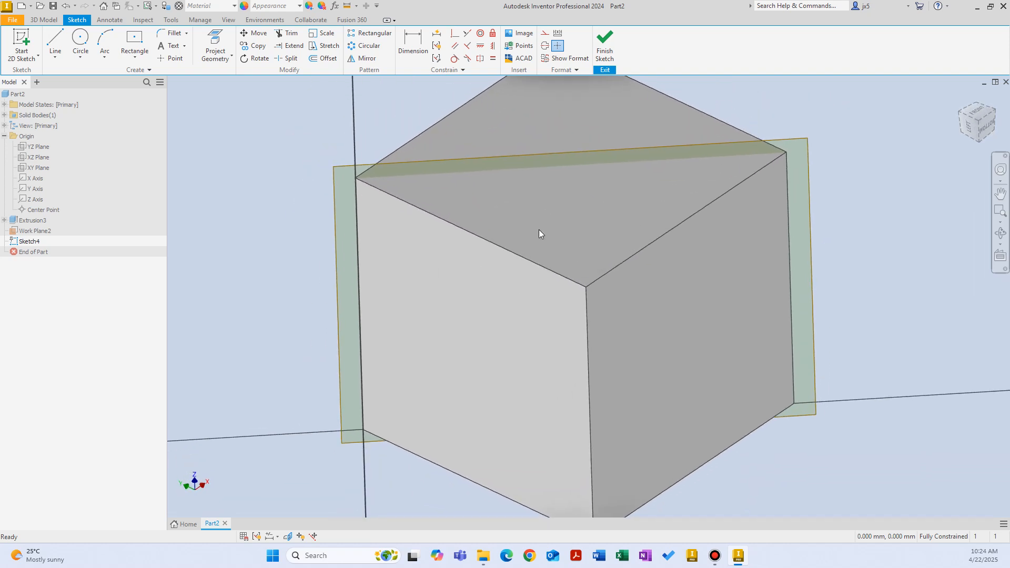
View the sketch plane square-on with the model sliced and project the outlines of both cube side faces into the sketch.
left_click(981, 126)
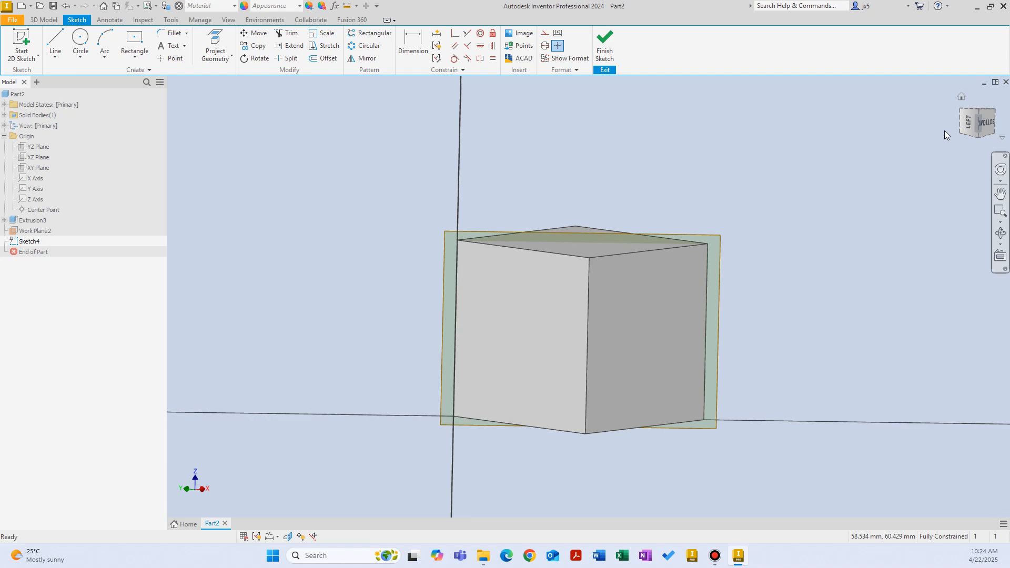
left_click(980, 124)
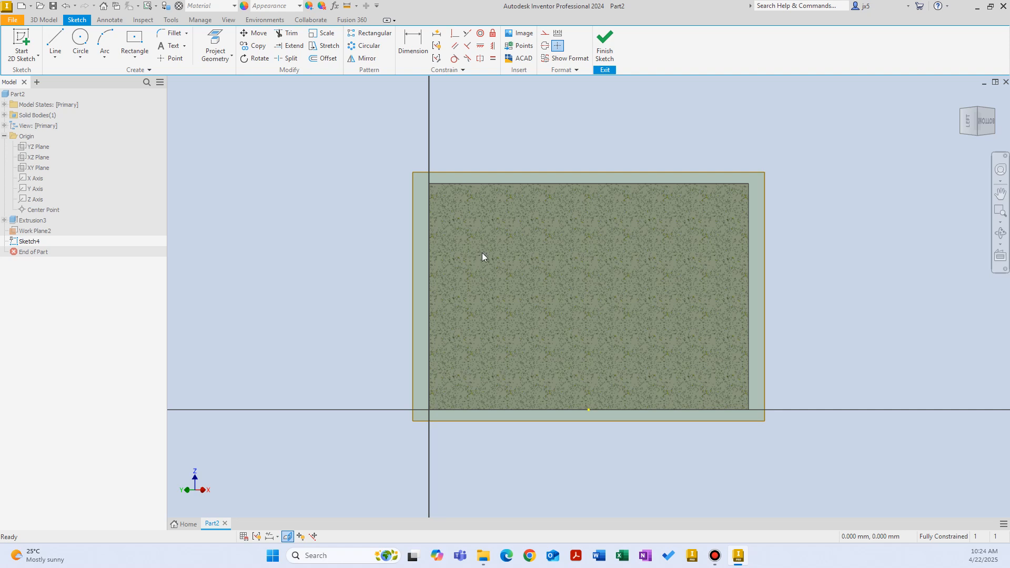
right_click(378, 213)
left_click(438, 228)
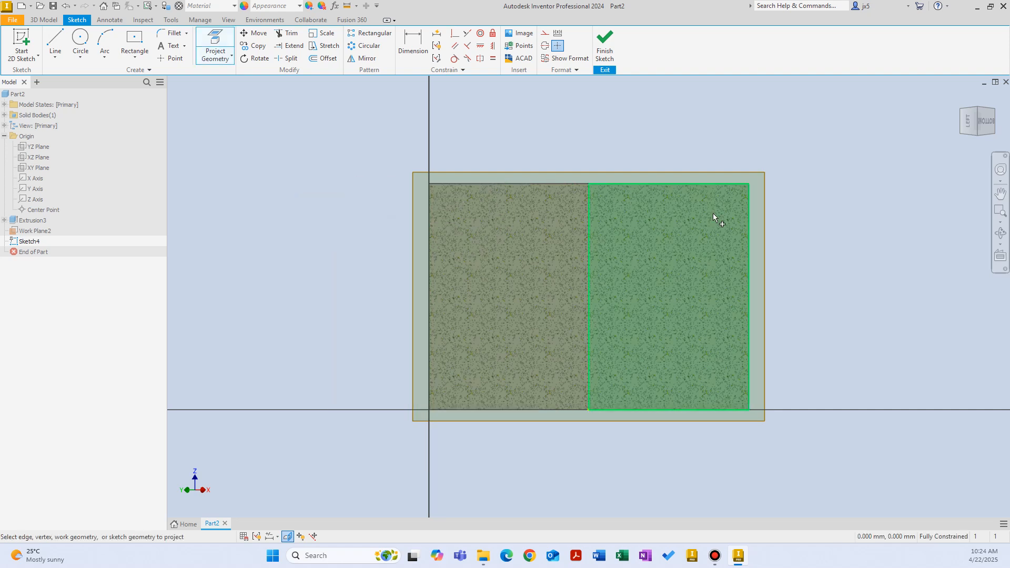
right_click(367, 190)
left_click(422, 204)
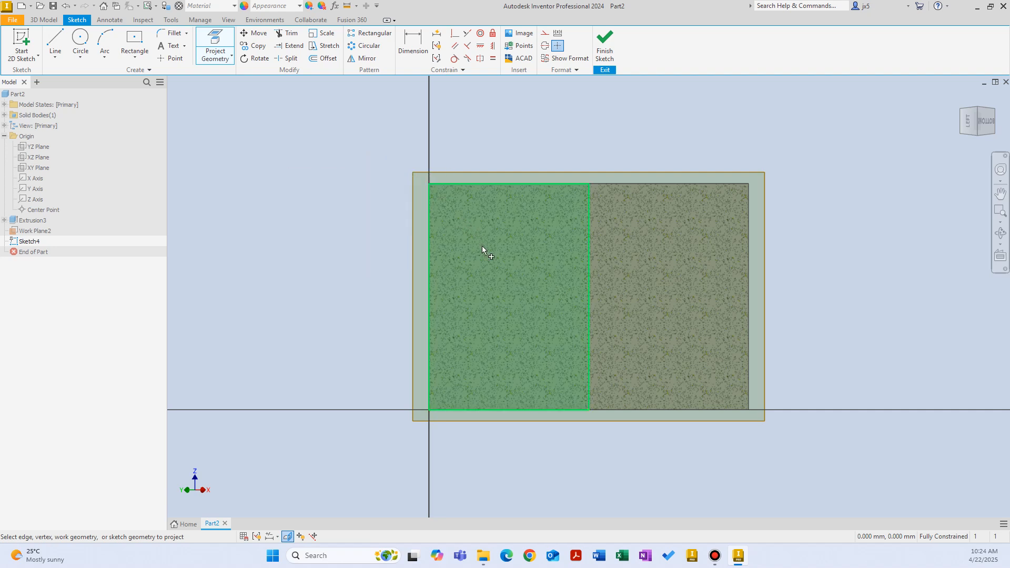
left_click(482, 245)
left_click(633, 263)
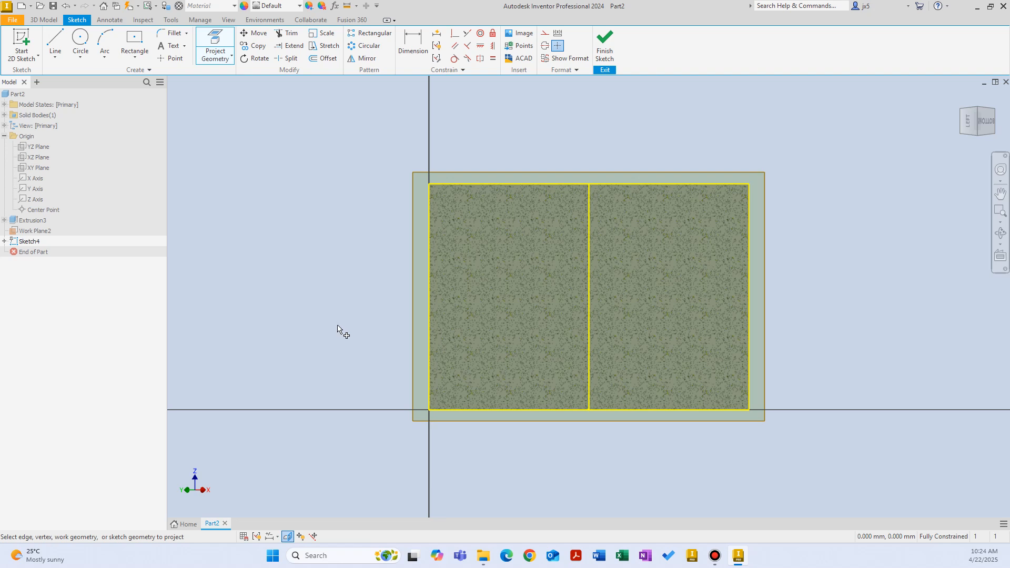
left_click(691, 241)
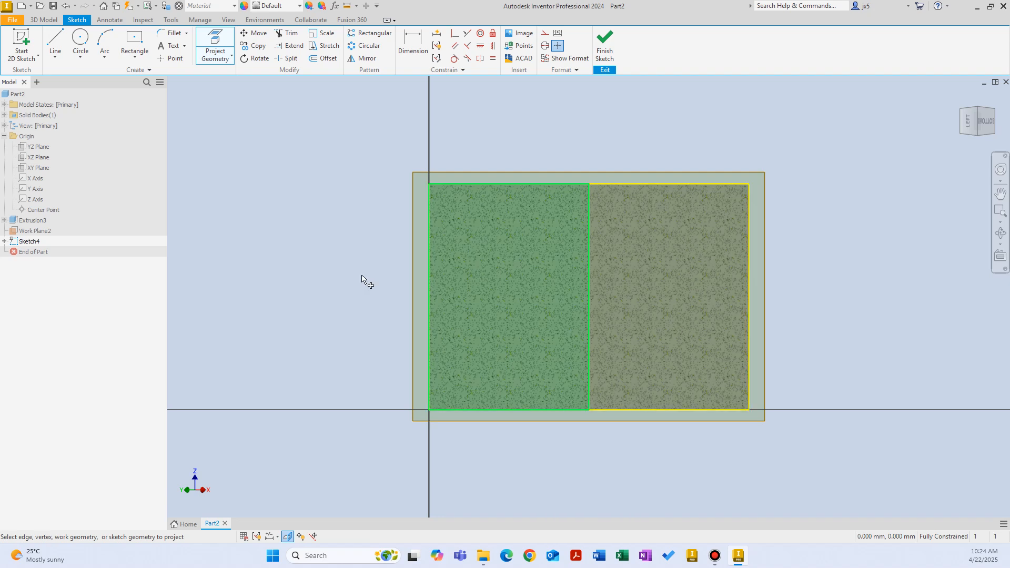
Draw a diagonal line across the lower origin corner, meeting the bottom edge at about 26 mm and the vertical edge at about 31 mm.
right_click(336, 198)
left_click(346, 156)
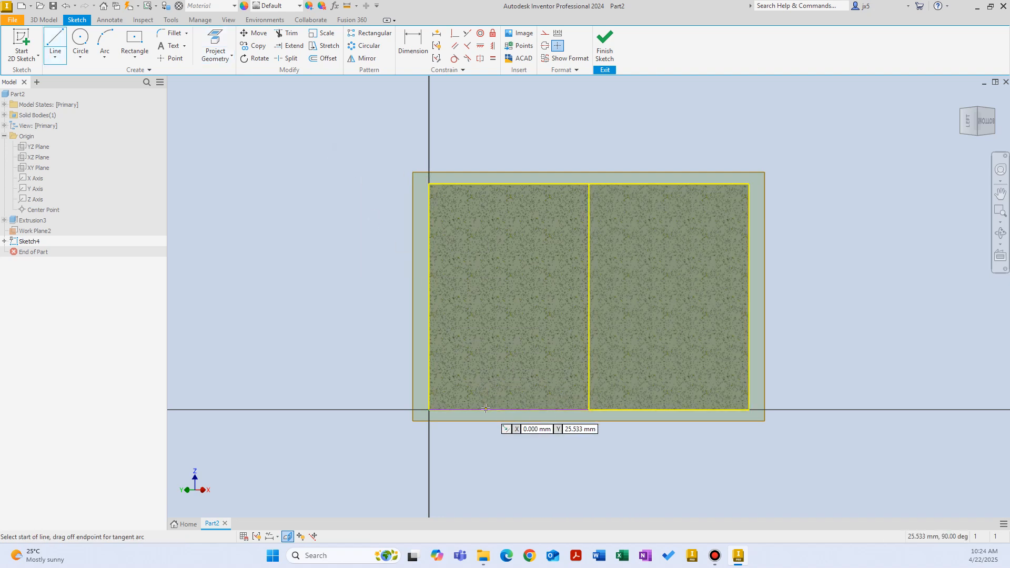
left_click(485, 409)
left_click(429, 341)
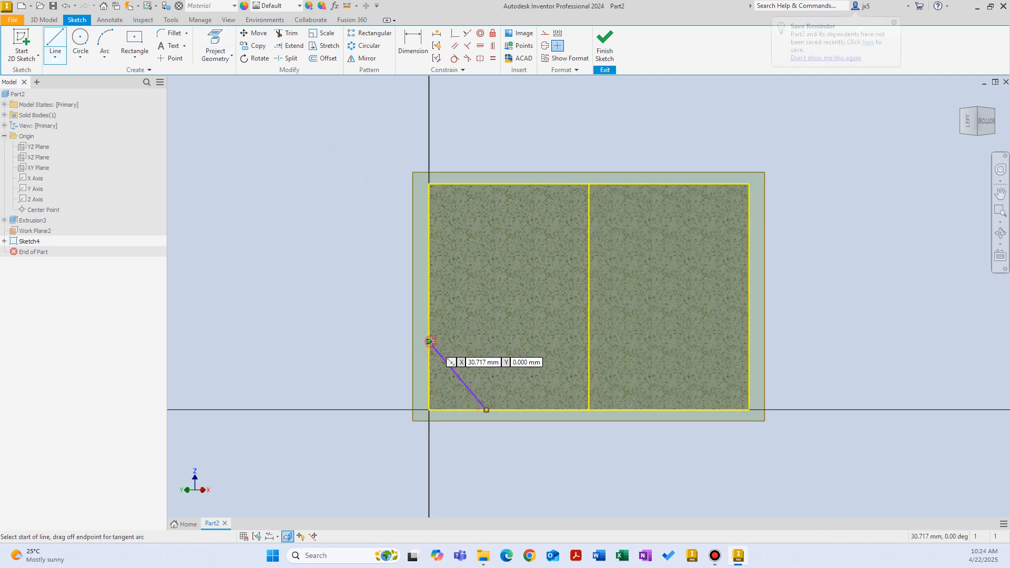
right_click(337, 284)
left_click(378, 285)
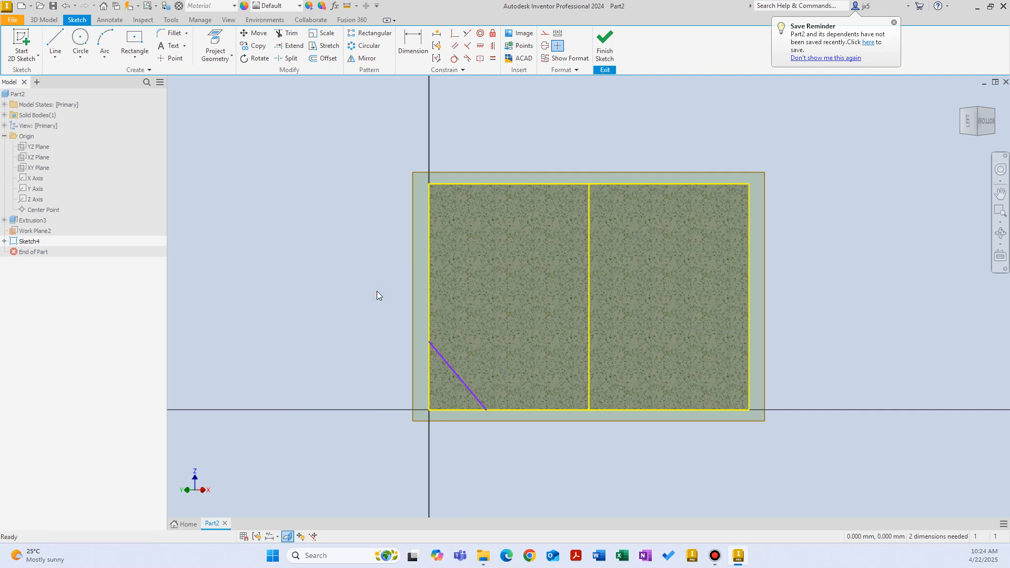
Dimension the diagonal line's endpoints 40 mm horizontally and 40 mm vertically from the origin corner.
right_click(376, 294)
left_click(342, 300)
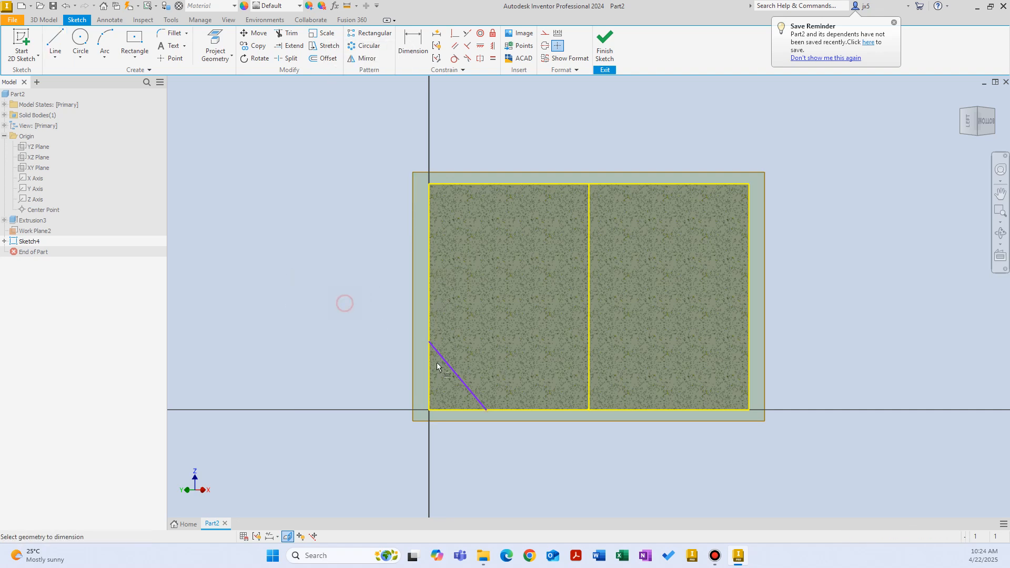
left_click(479, 405)
left_click(463, 450)
type("40")
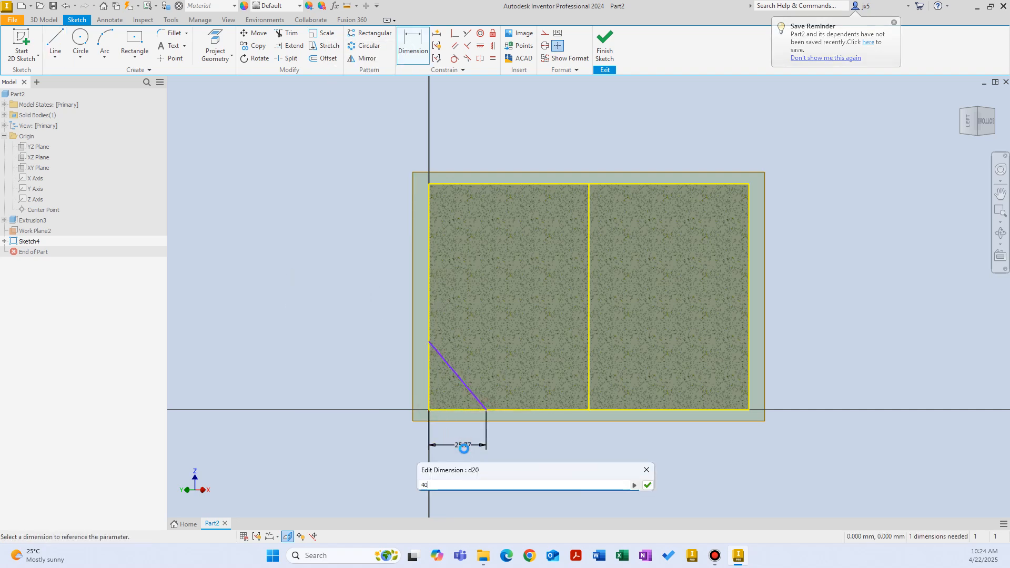
key("Return")
left_click(427, 348)
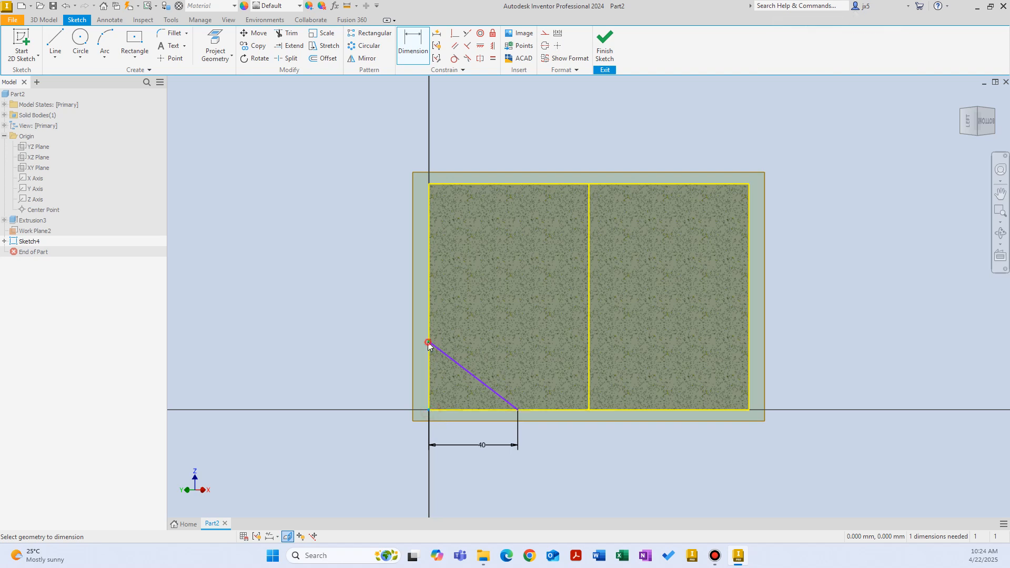
left_click(372, 377)
type("40")
key("Return")
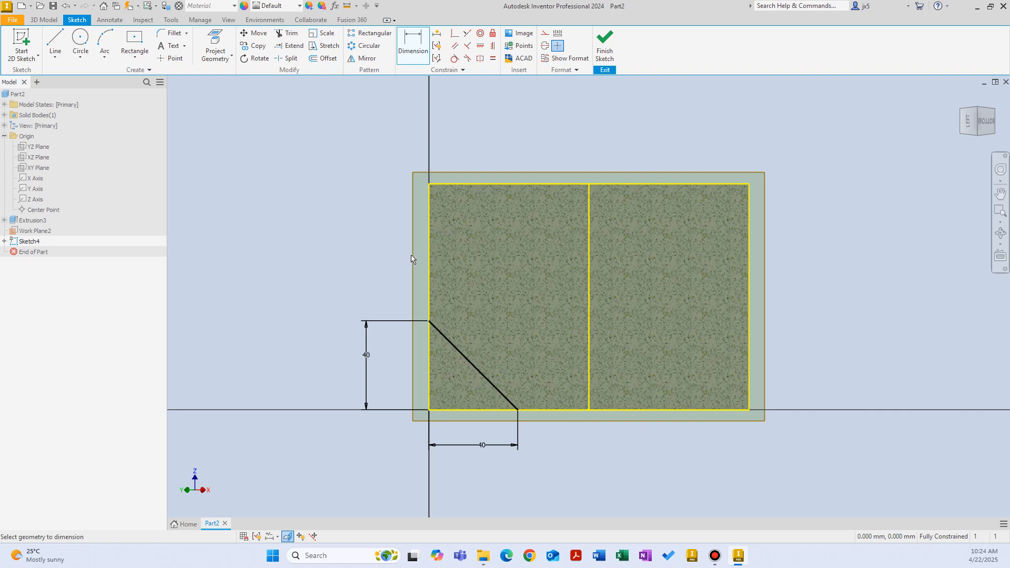
Draw a horizontal line between the midpoints of the two outer vertical edges and make it a construction line.
right_click(367, 260)
left_click(367, 234)
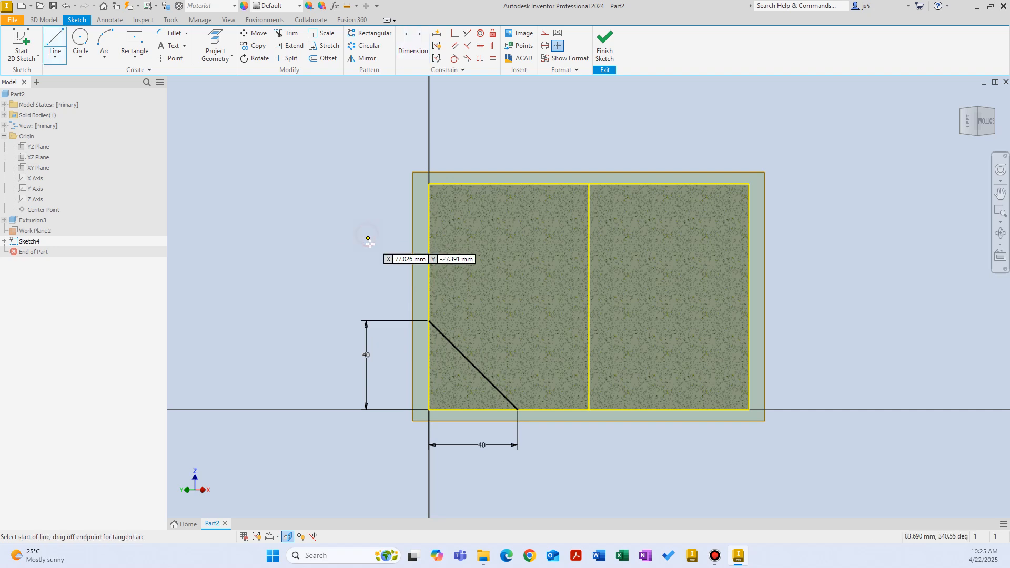
left_click(428, 297)
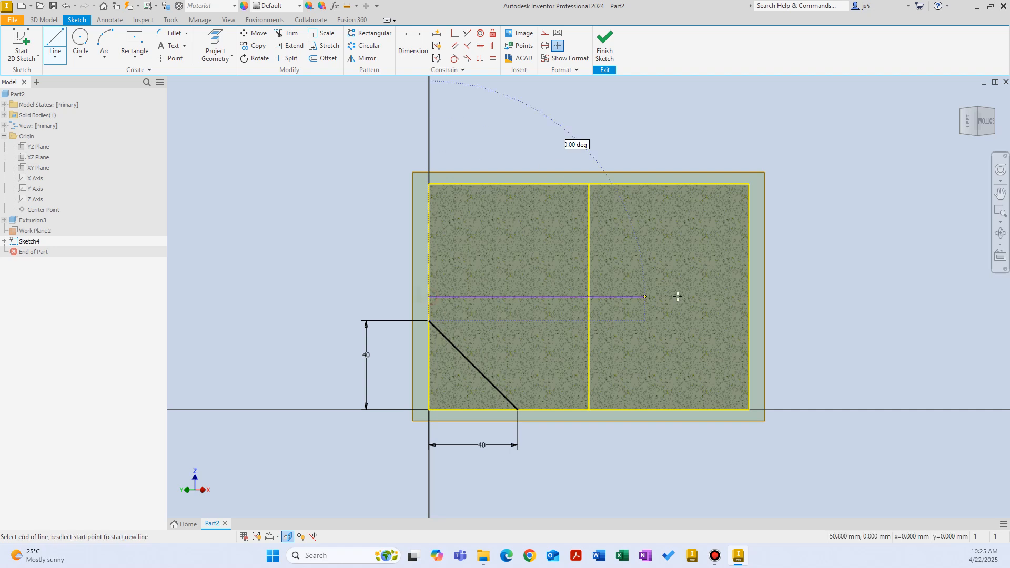
double_click(749, 297)
right_click(862, 284)
left_click(865, 263)
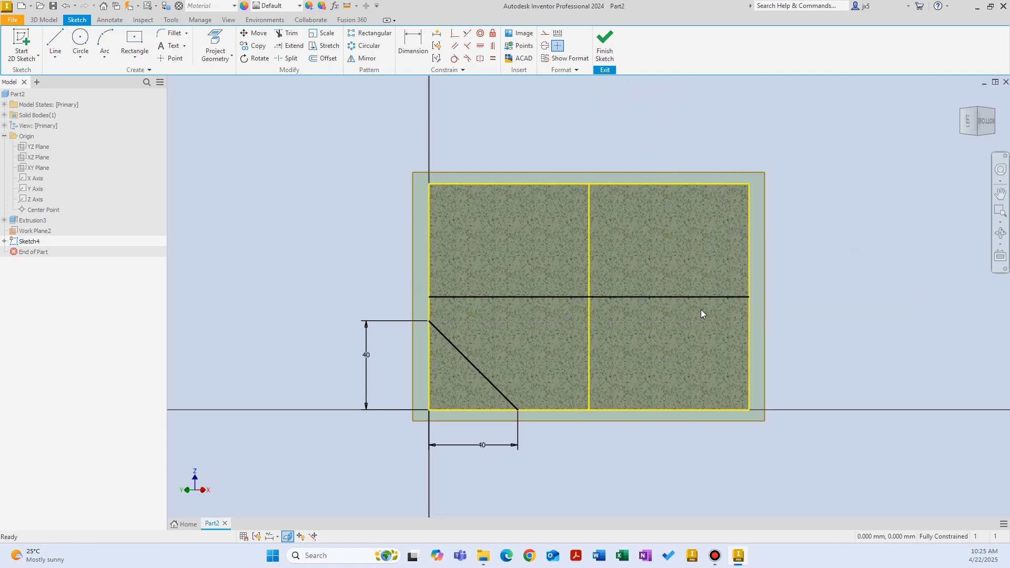
left_click(619, 298)
right_click(811, 254)
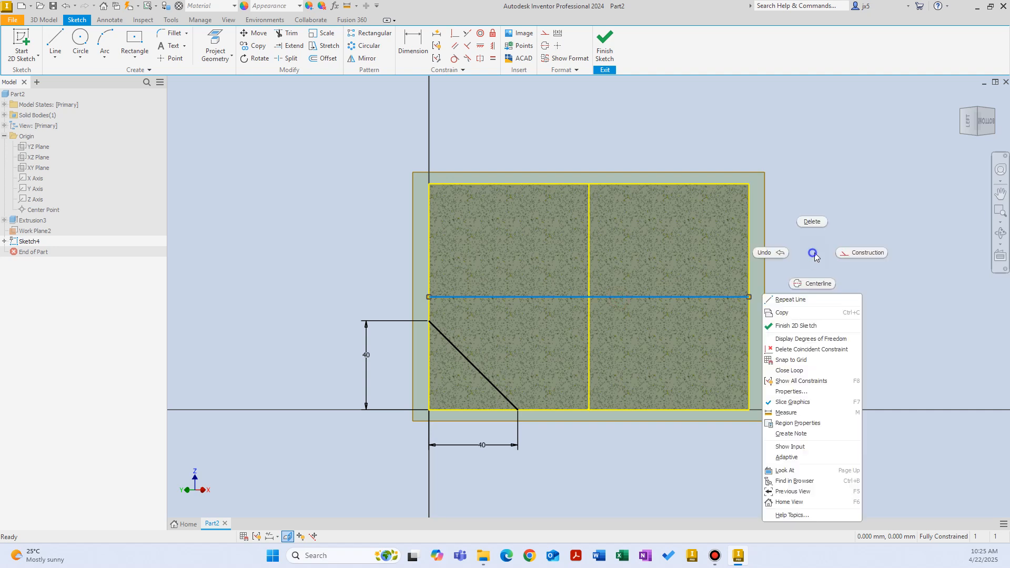
left_click(848, 251)
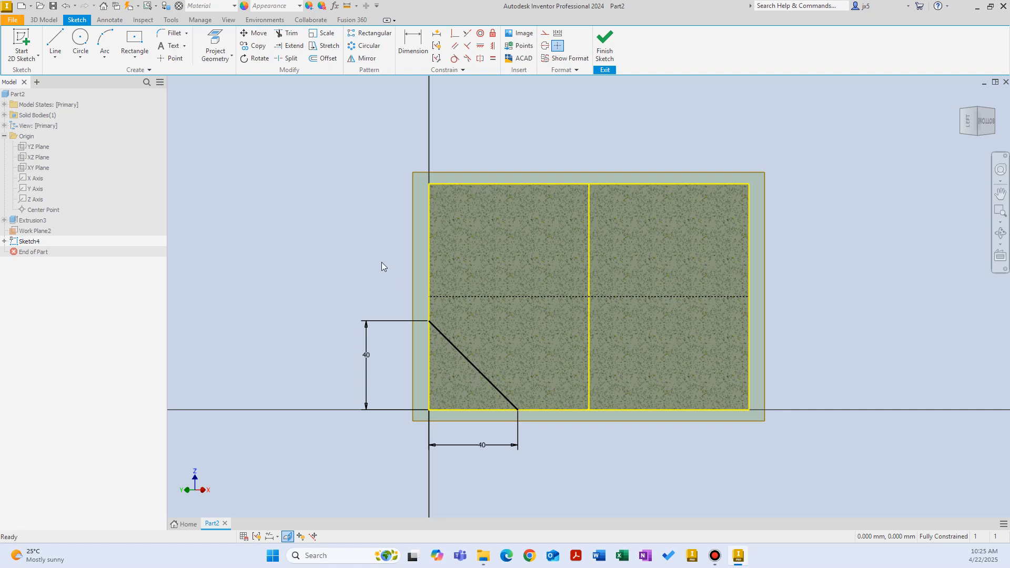
Mirror the diagonal corner line about the horizontal construction line.
left_click(366, 59)
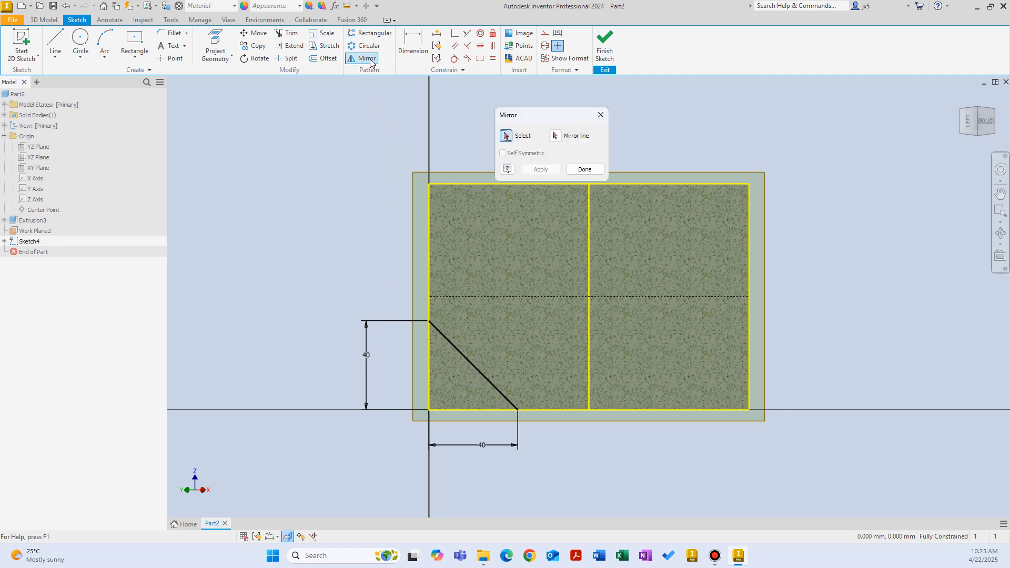
left_click(466, 357)
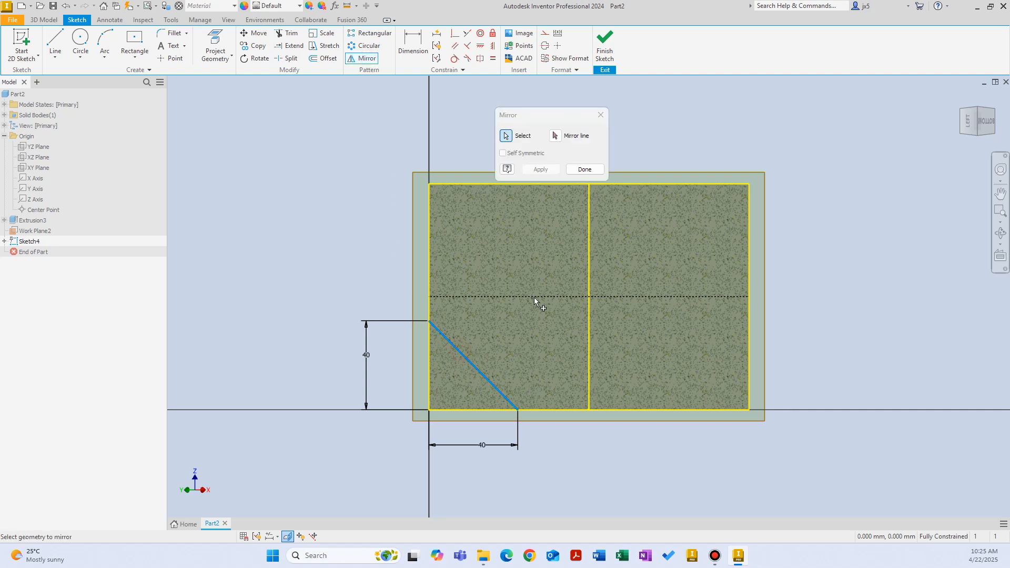
left_click(557, 136)
left_click(554, 297)
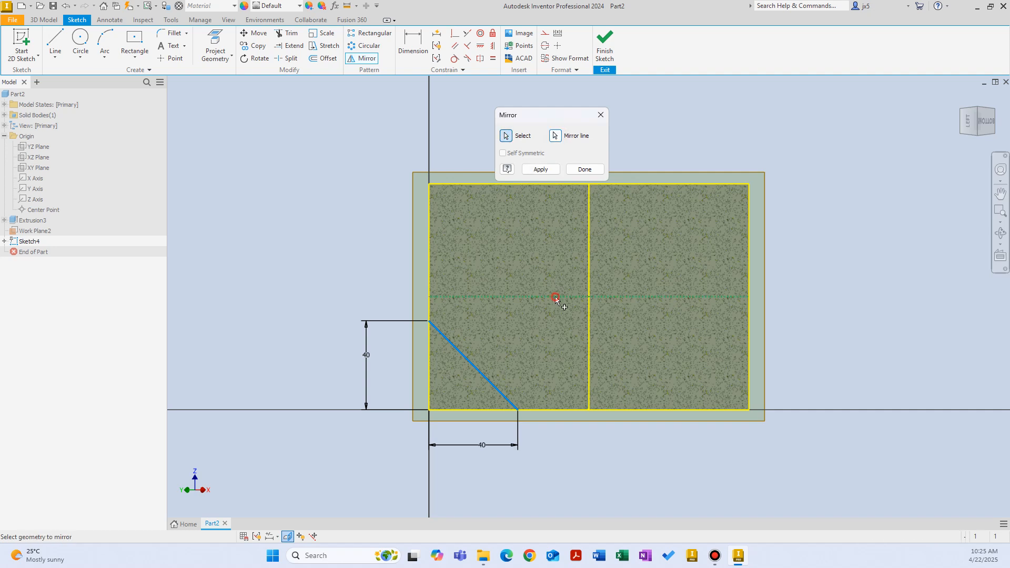
left_click(540, 169)
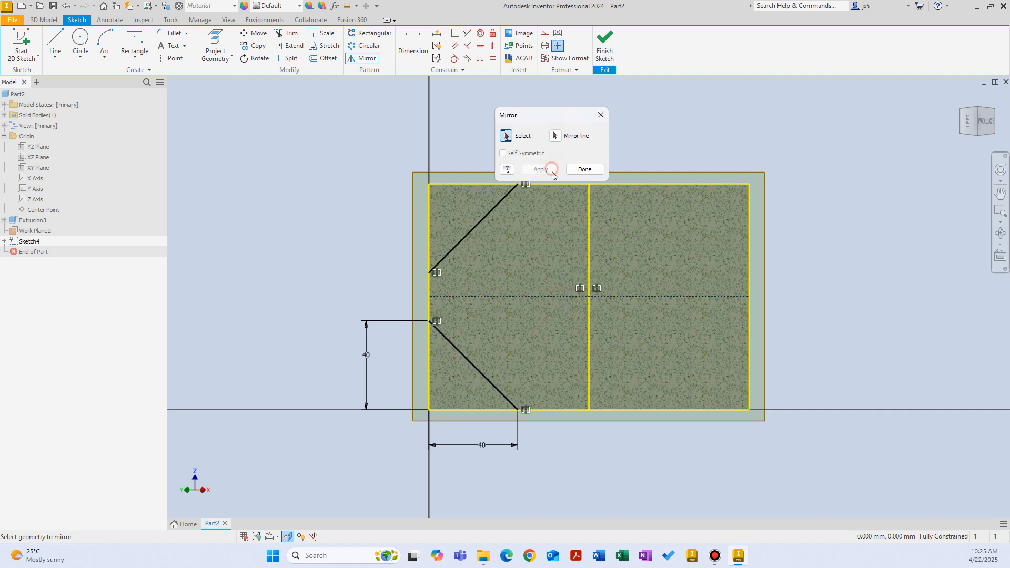
left_click(584, 170)
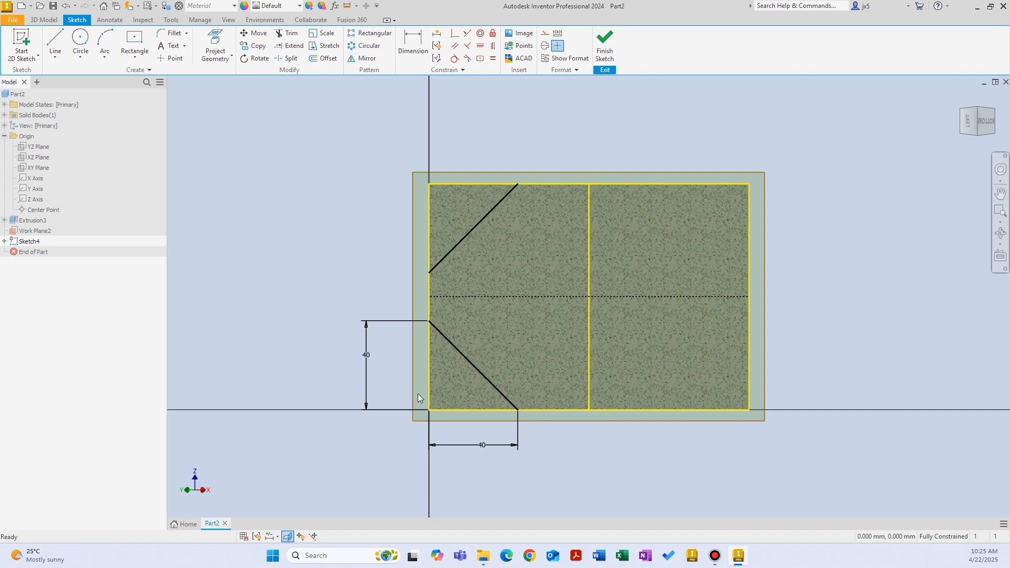
Link the corner line's horizontal dimension to its vertical dimension so both share the same value.
double_click(473, 444)
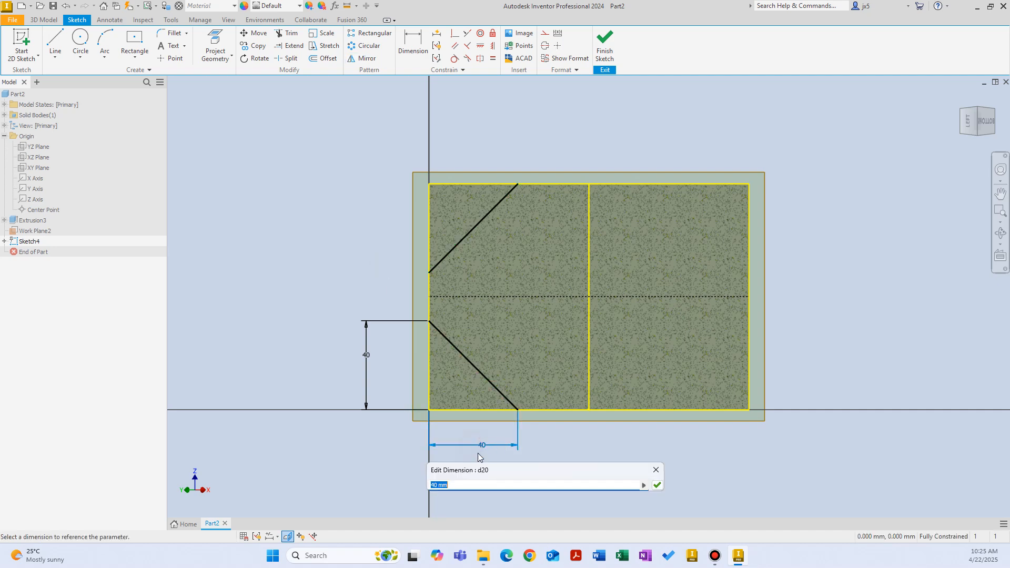
left_click(366, 355)
key("Return")
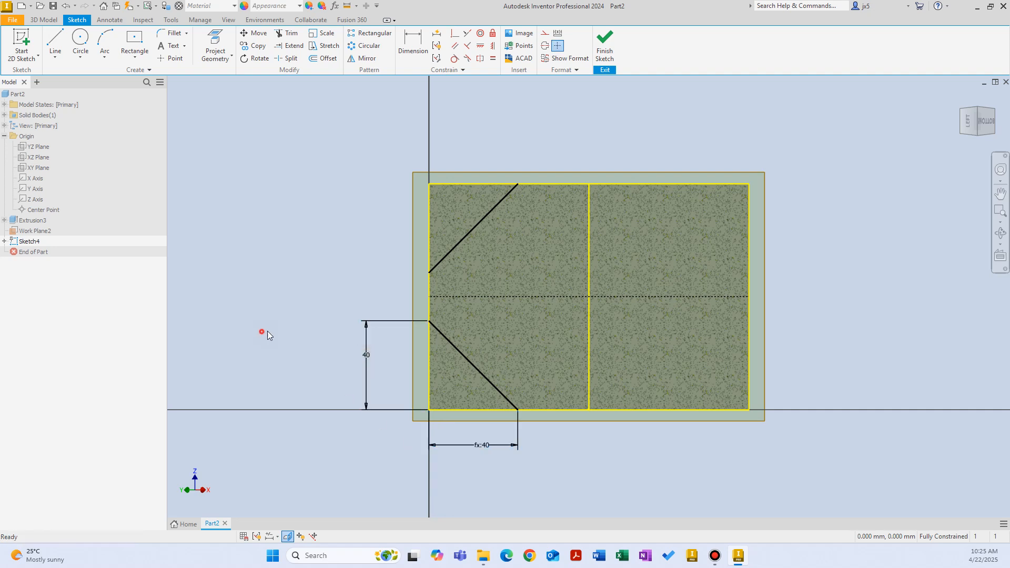
Set the corner line's vertical dimension to 30 mm.
double_click(368, 359)
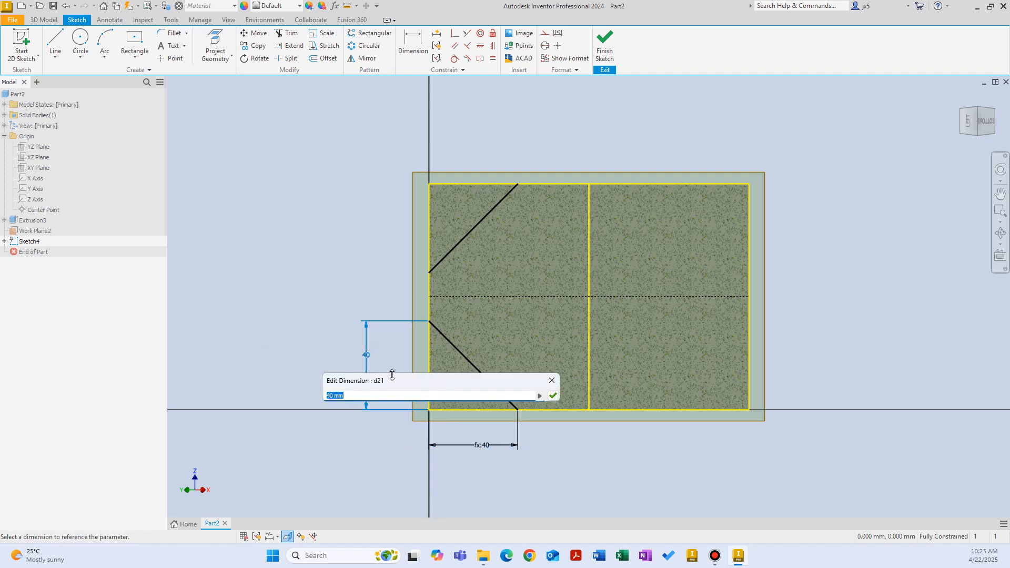
type("30")
key("Return")
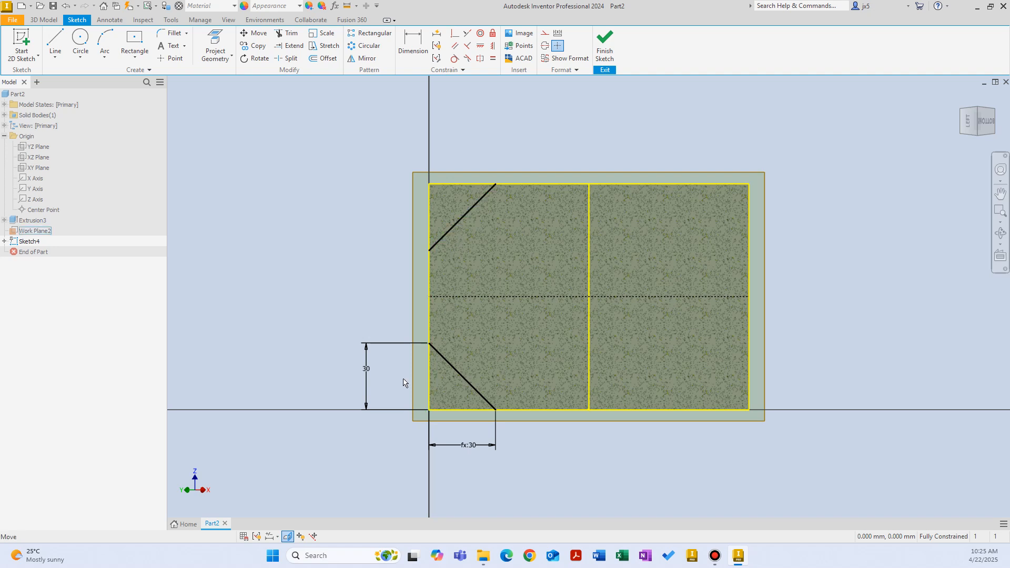
Set the corner line's vertical dimension to 40 mm and finish the sketch.
double_click(366, 369)
type("40")
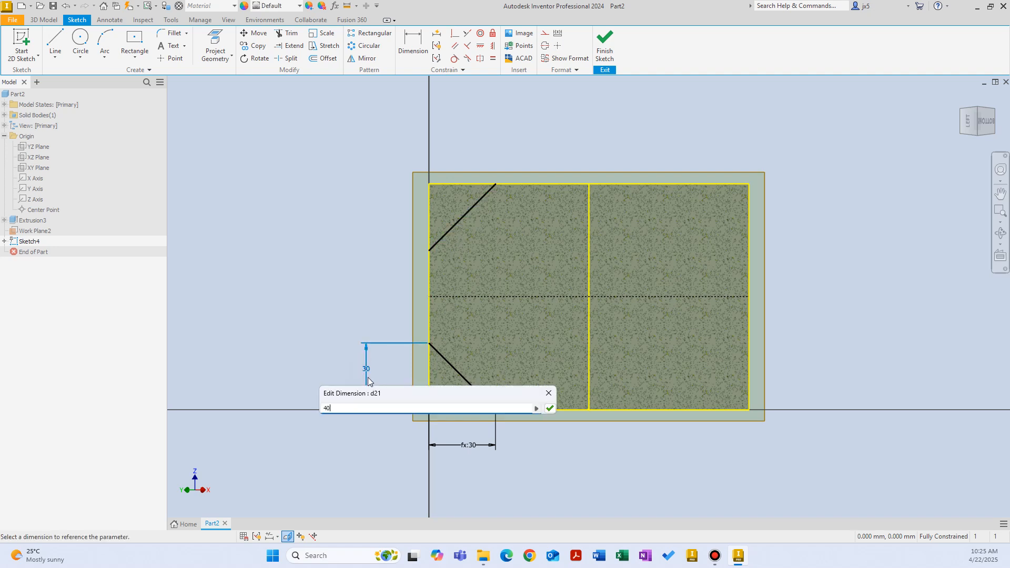
key("Return")
left_click(604, 45)
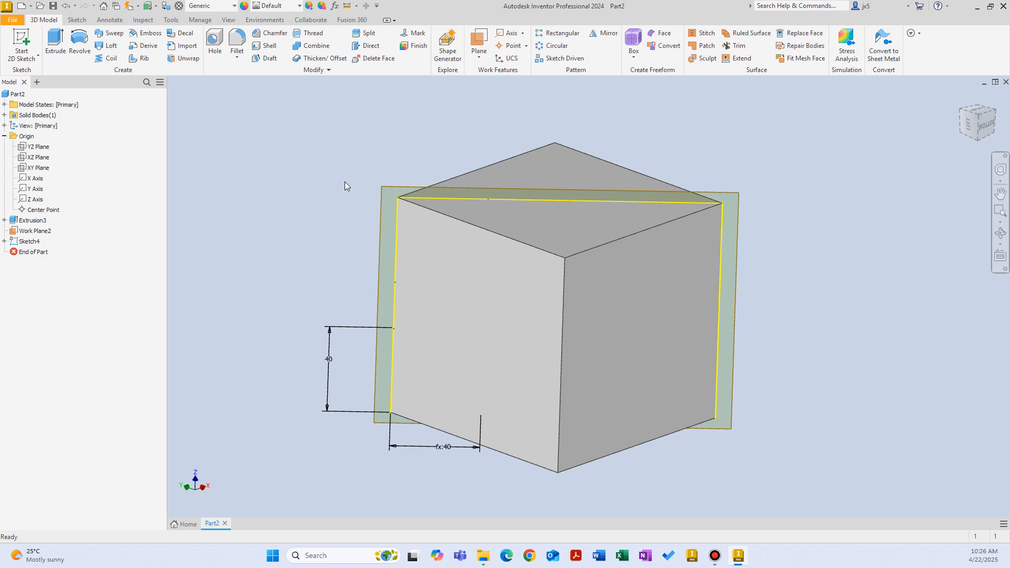
Extrude the two triangular corner profiles as a symmetric cut through all of the cube.
right_click(339, 152)
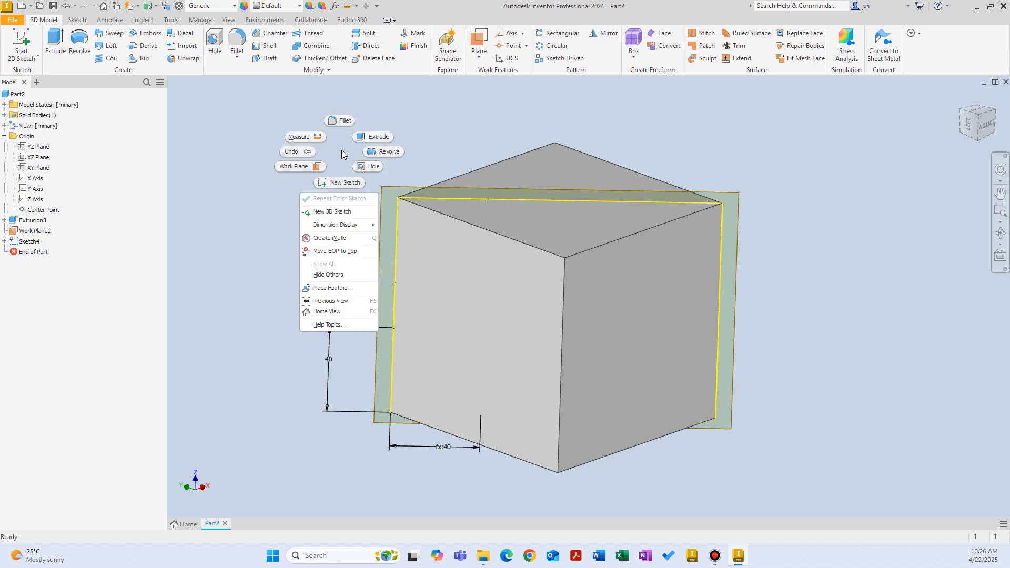
left_click(381, 140)
left_click(418, 230)
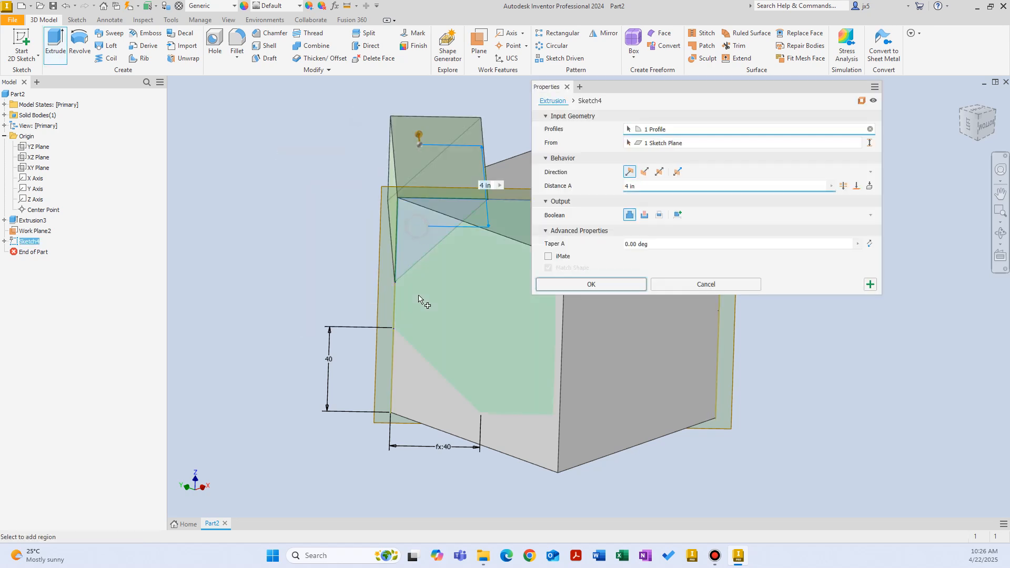
left_click(425, 401)
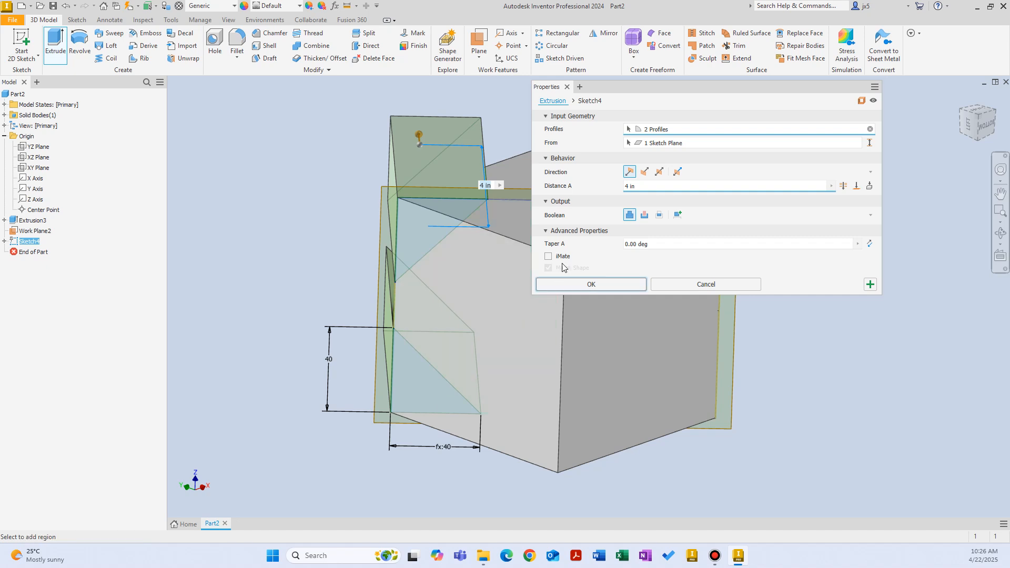
key("F5")
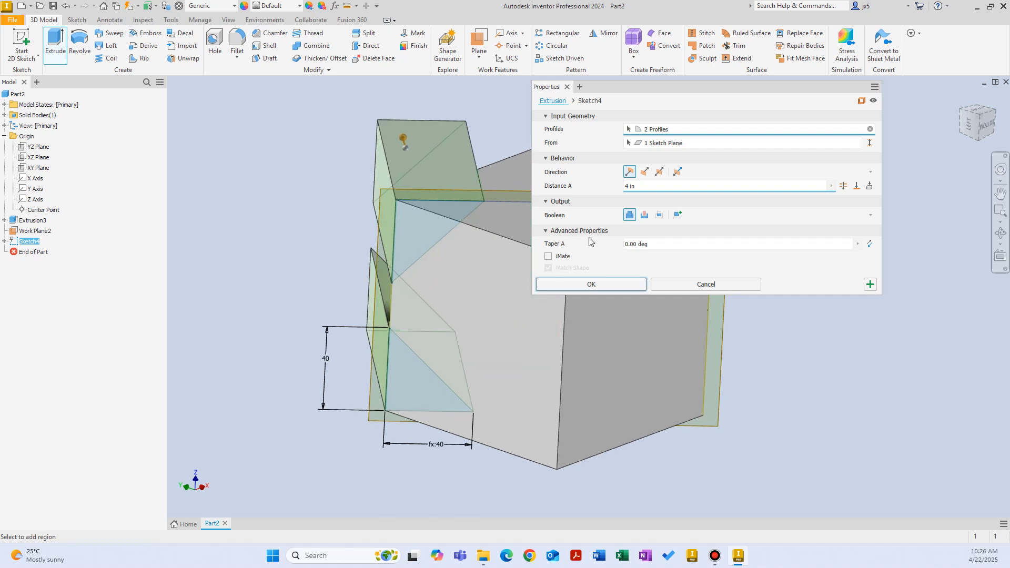
left_click(644, 215)
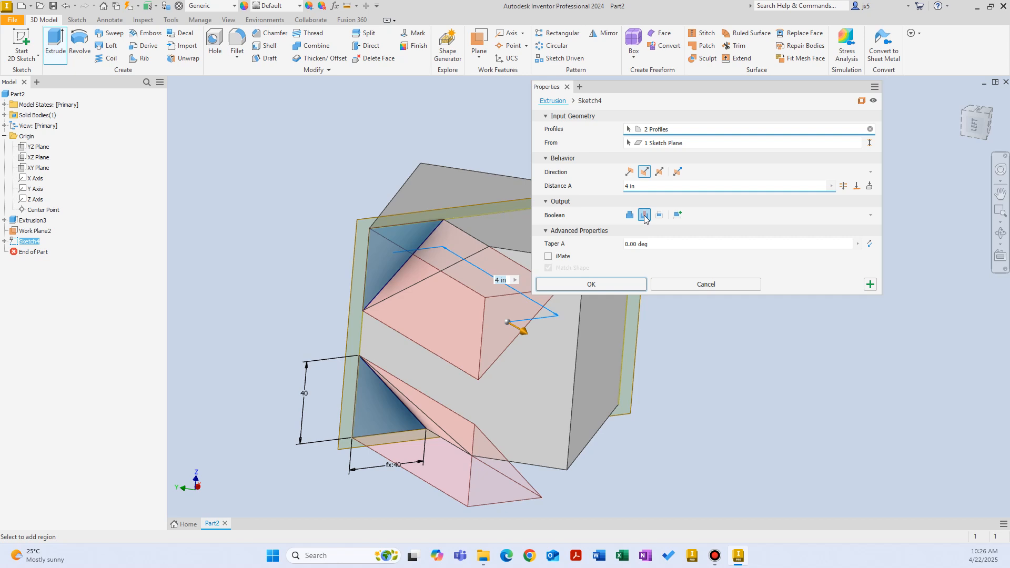
left_click(660, 172)
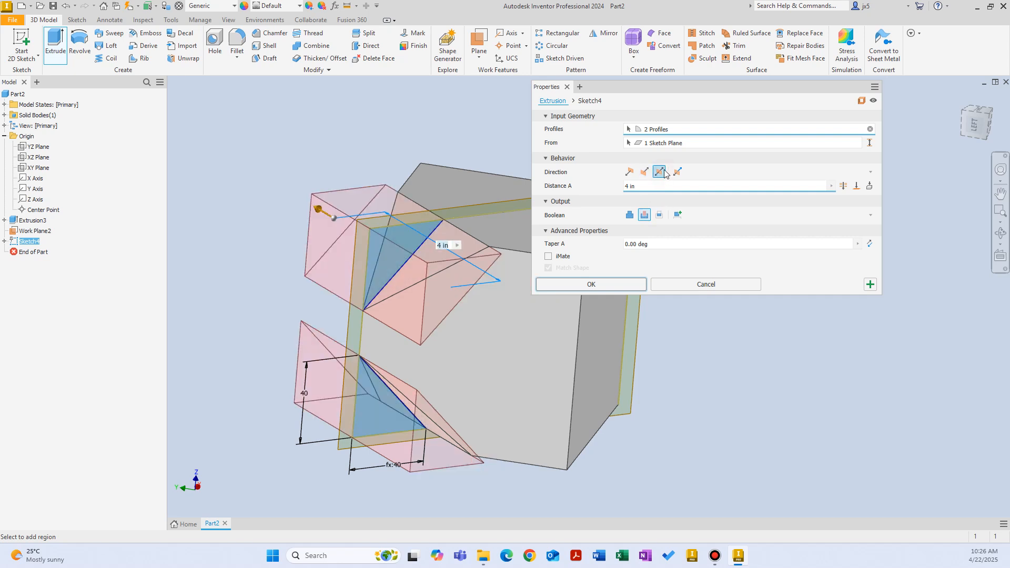
left_click(843, 186)
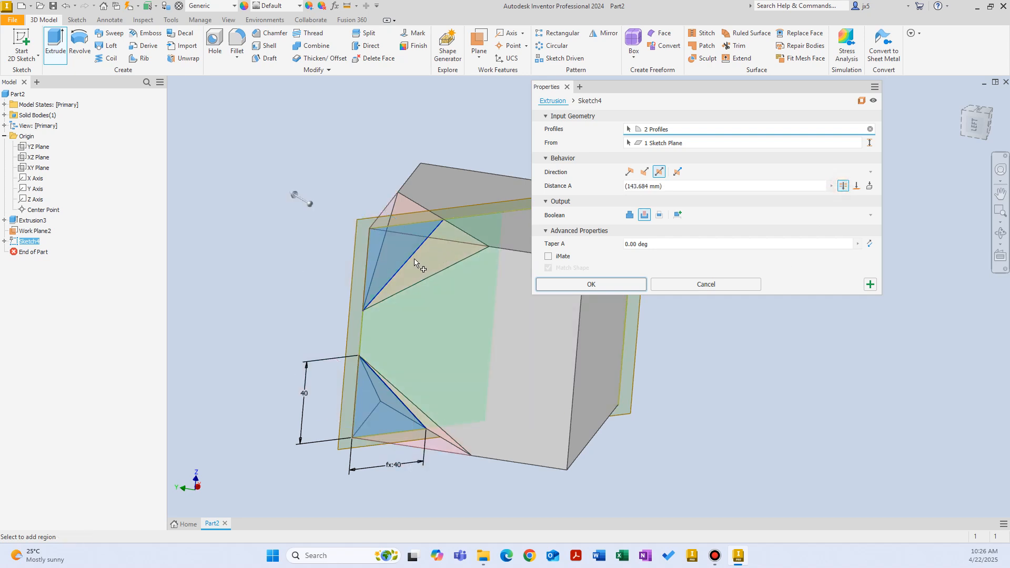
left_click(548, 282)
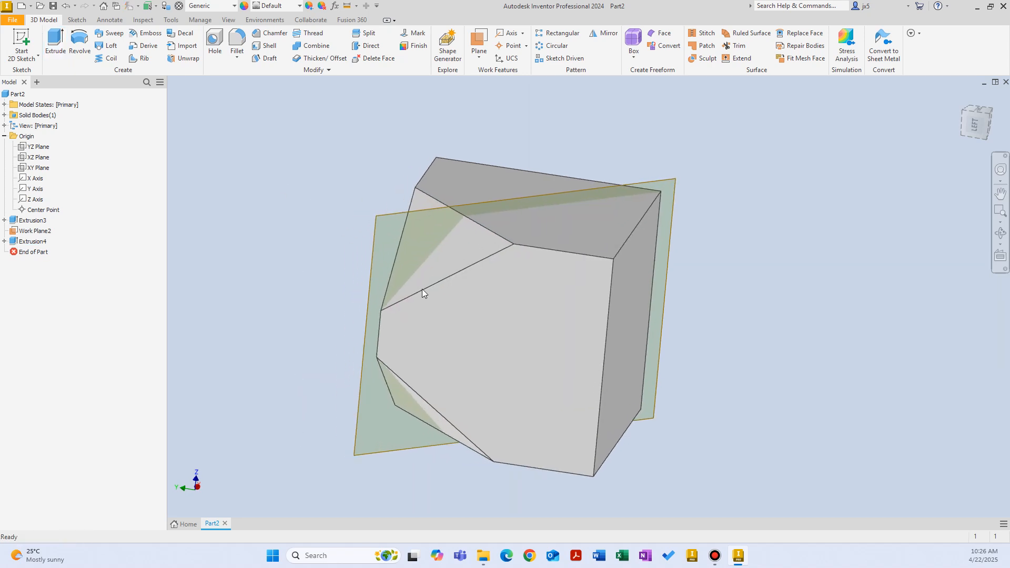
Pattern the corner cut circularly around the Z axis with 4 occurrences over 360 degrees.
middle_click_drag(422, 288, 505, 232, "shift")
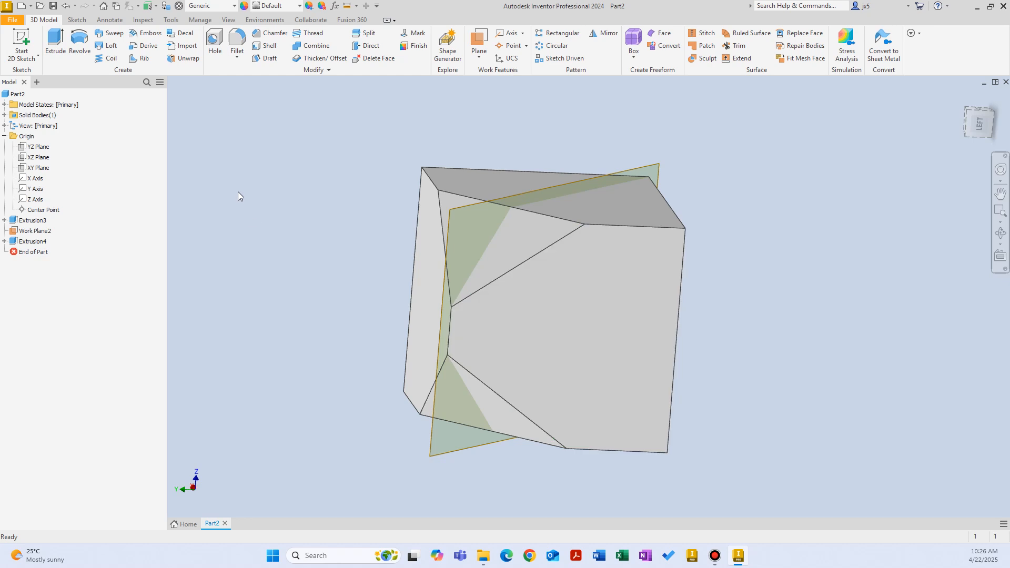
left_click(253, 174)
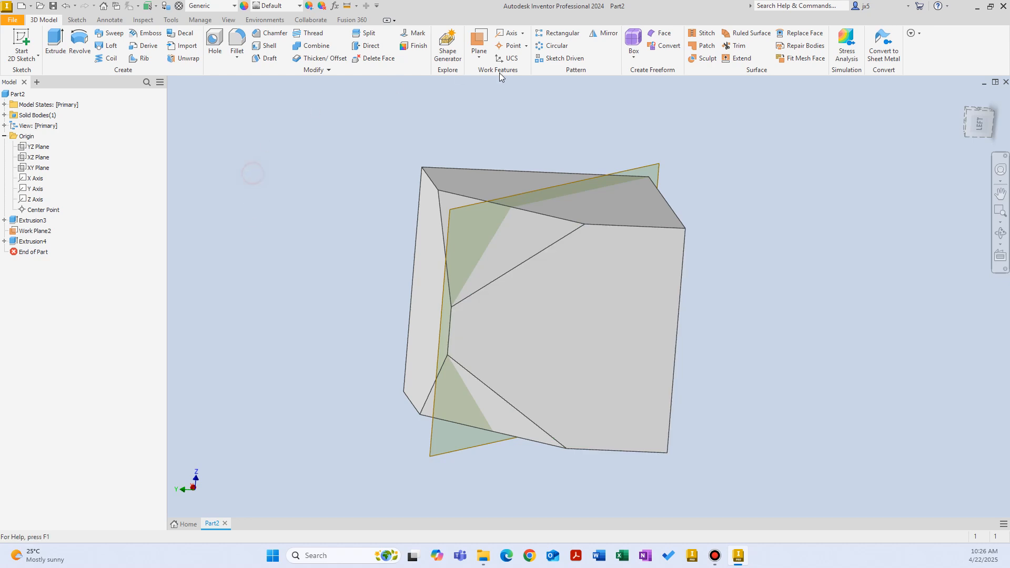
left_click(559, 47)
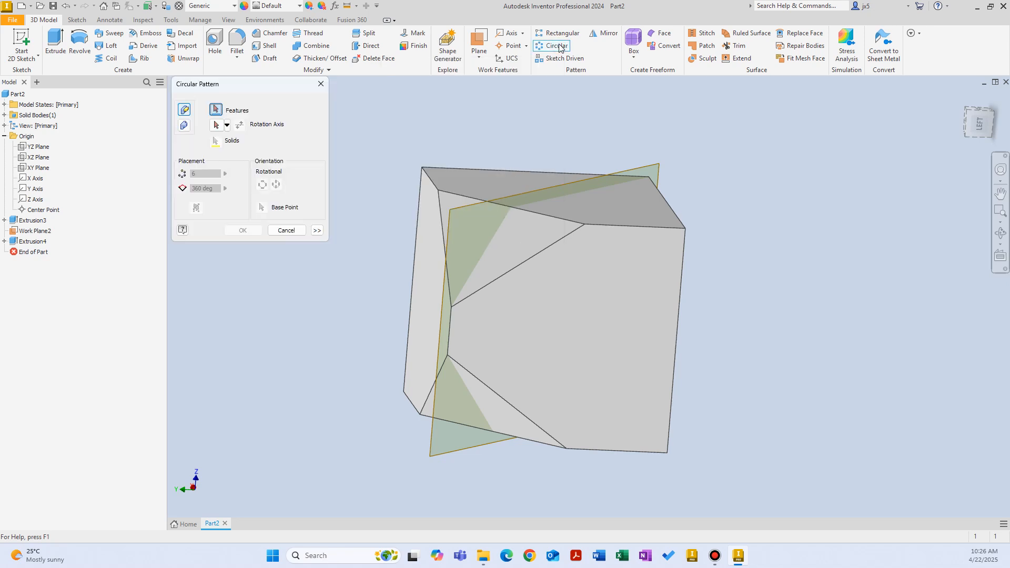
left_click(26, 242)
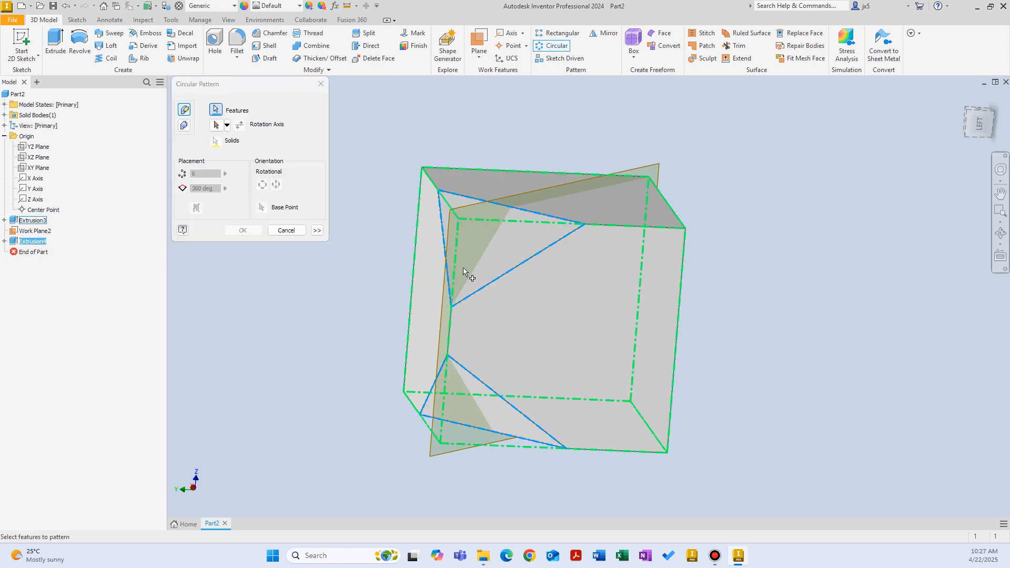
left_click(216, 125)
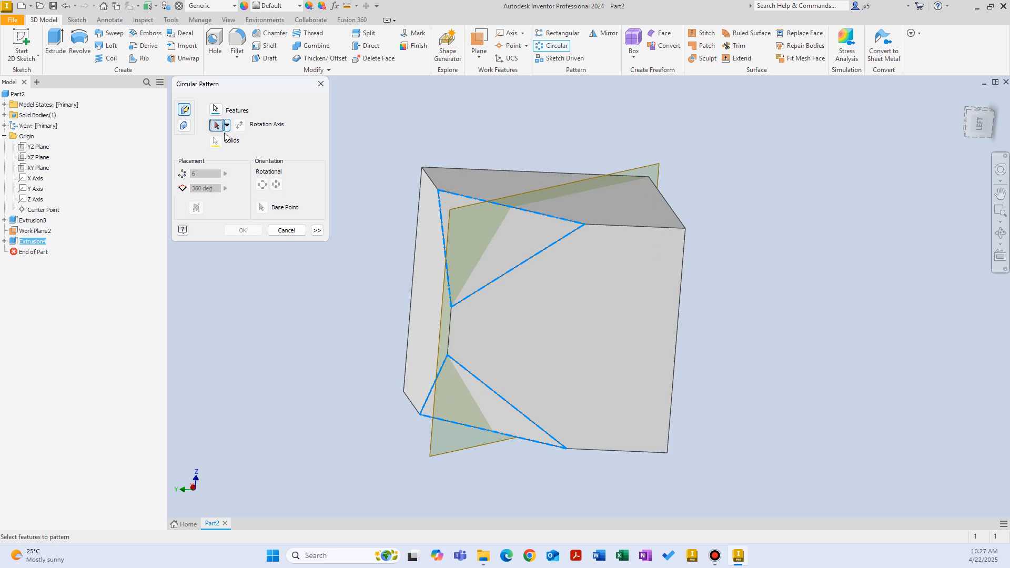
left_click(36, 199)
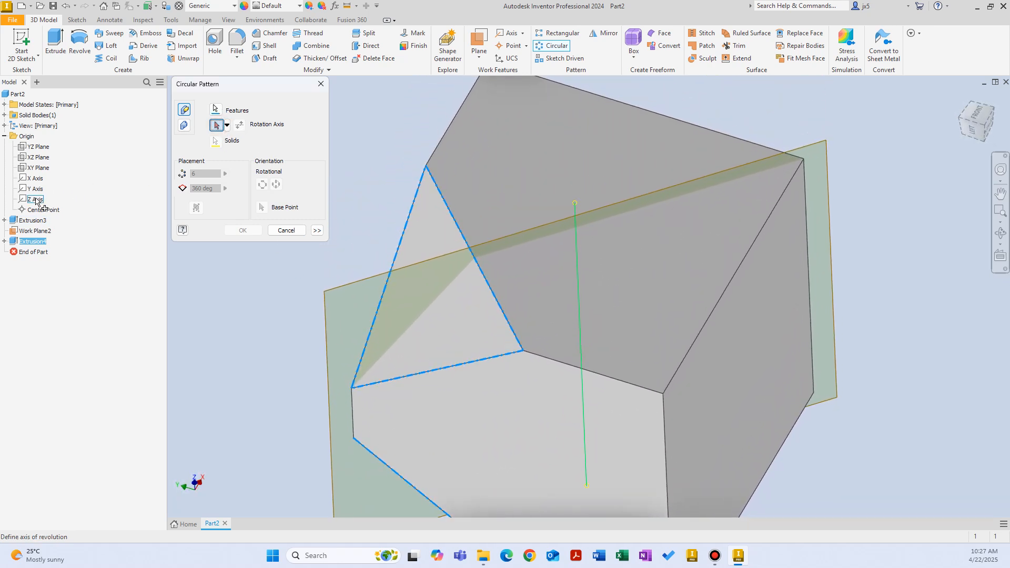
left_click(216, 175)
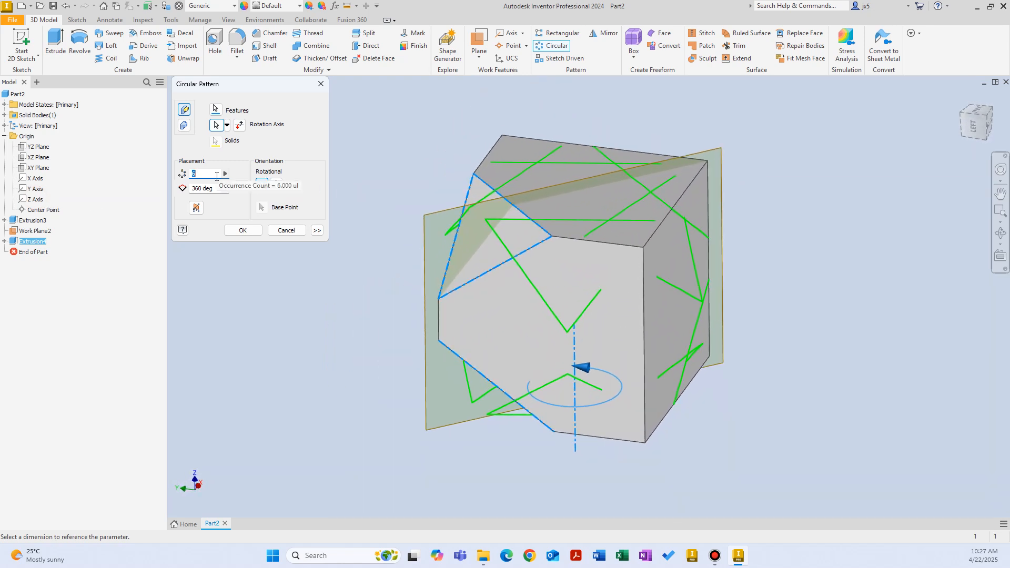
type("4")
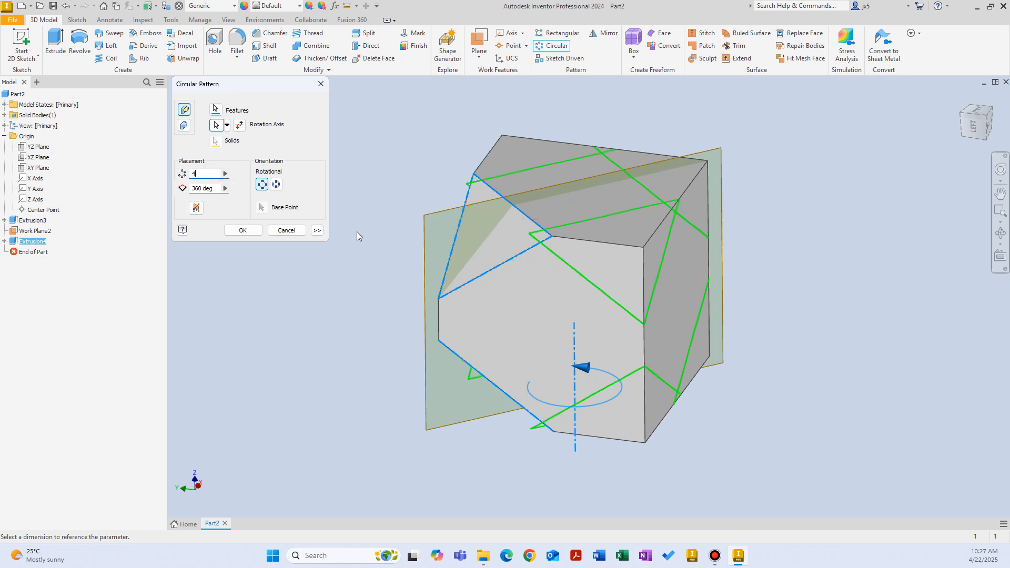
left_click(243, 230)
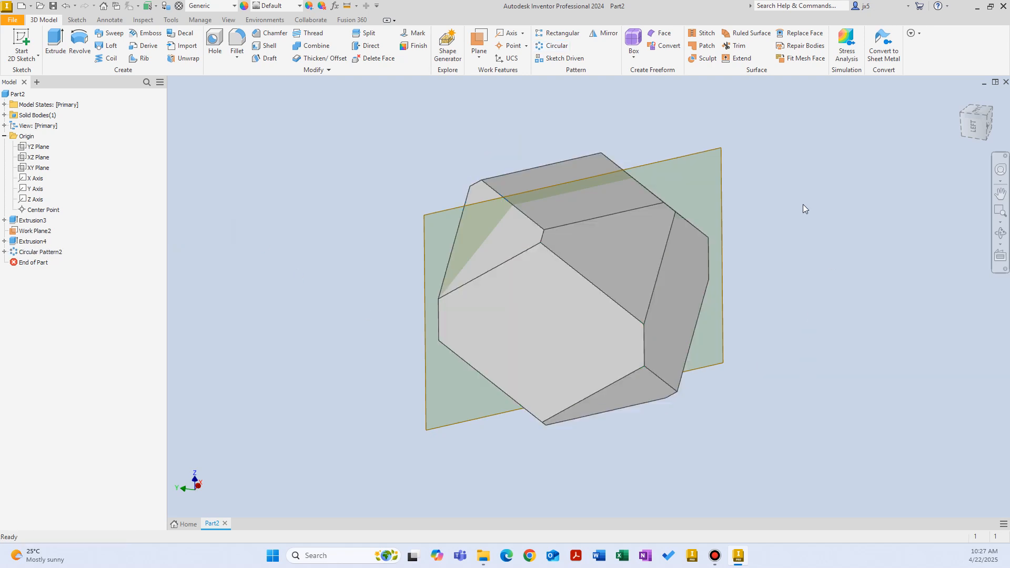
Hide the diagonal work plane.
left_click(38, 232)
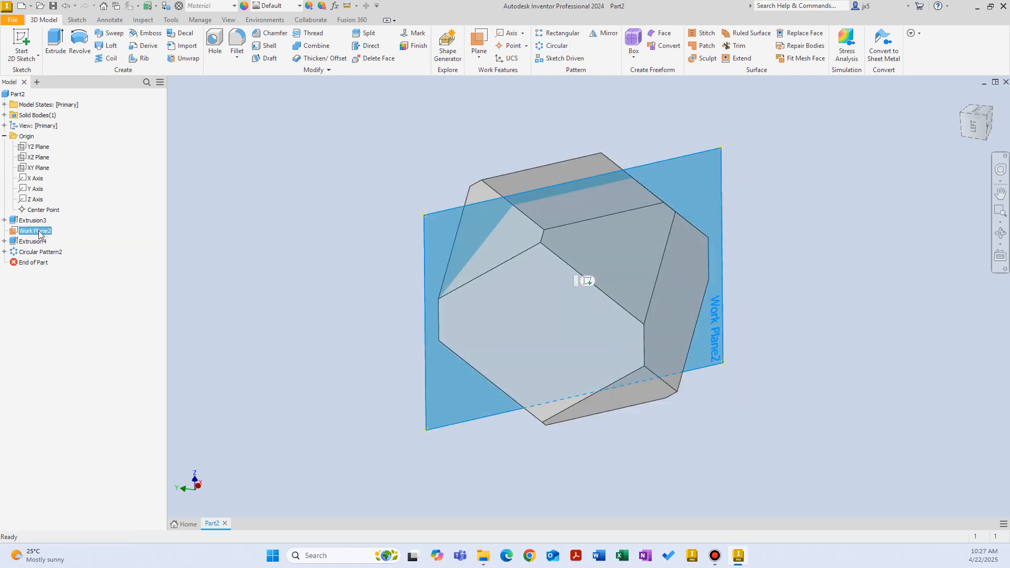
right_click(39, 234)
left_click(52, 321)
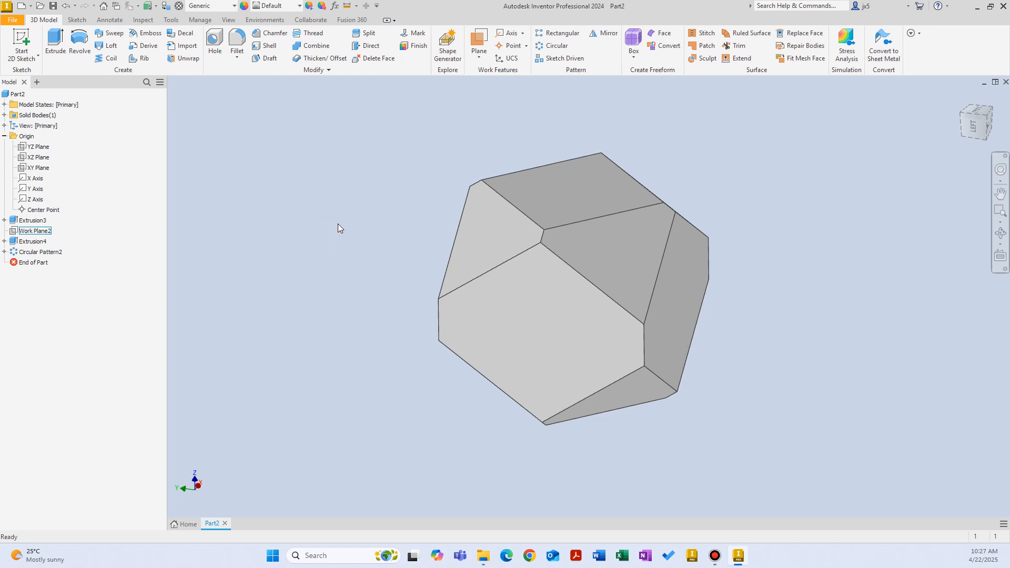
Shell the body to a 3 mm inside wall thickness, removing the top square face.
middle_click_drag(339, 223, 345, 223, "shift")
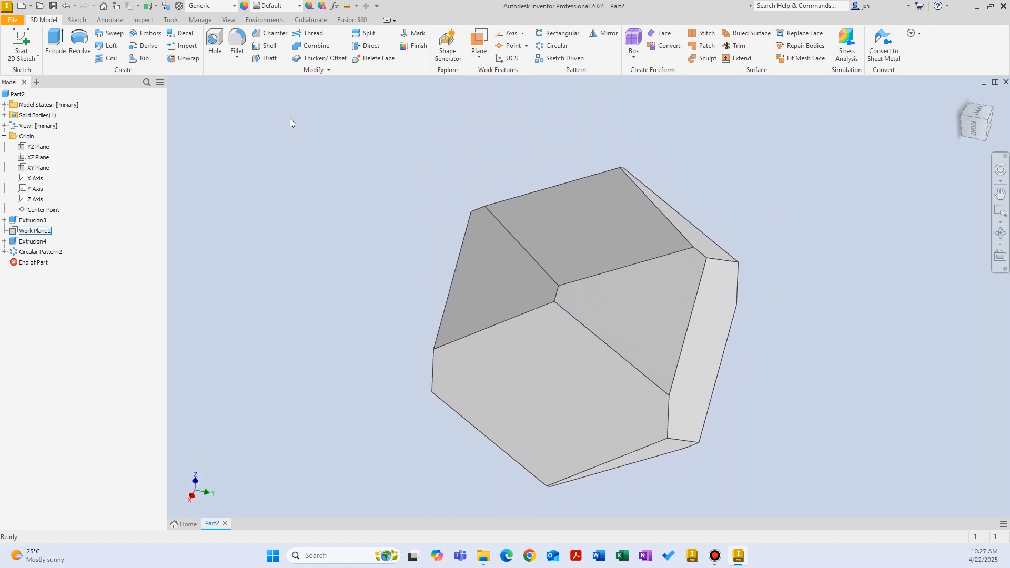
left_click(265, 46)
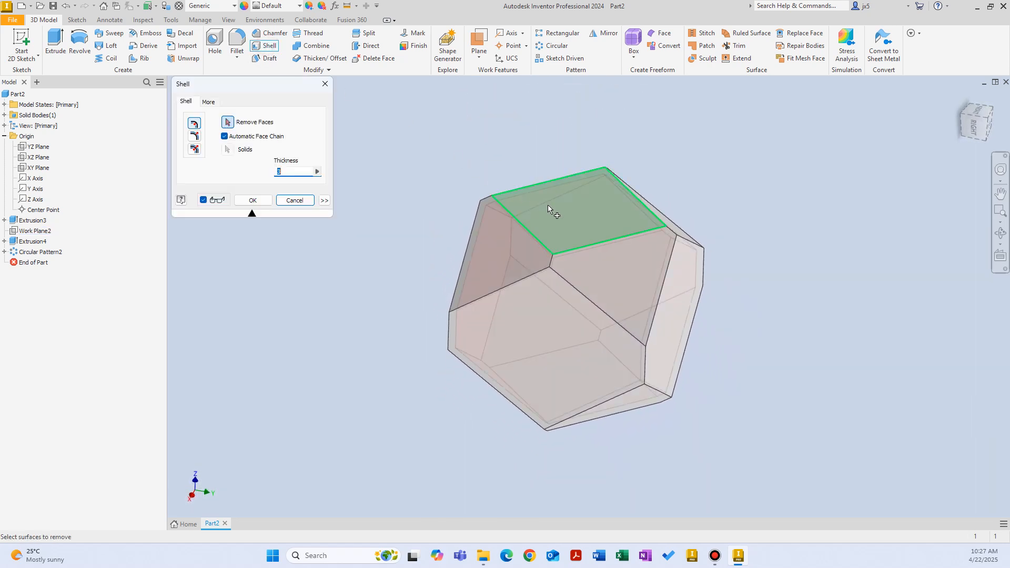
left_click(596, 209)
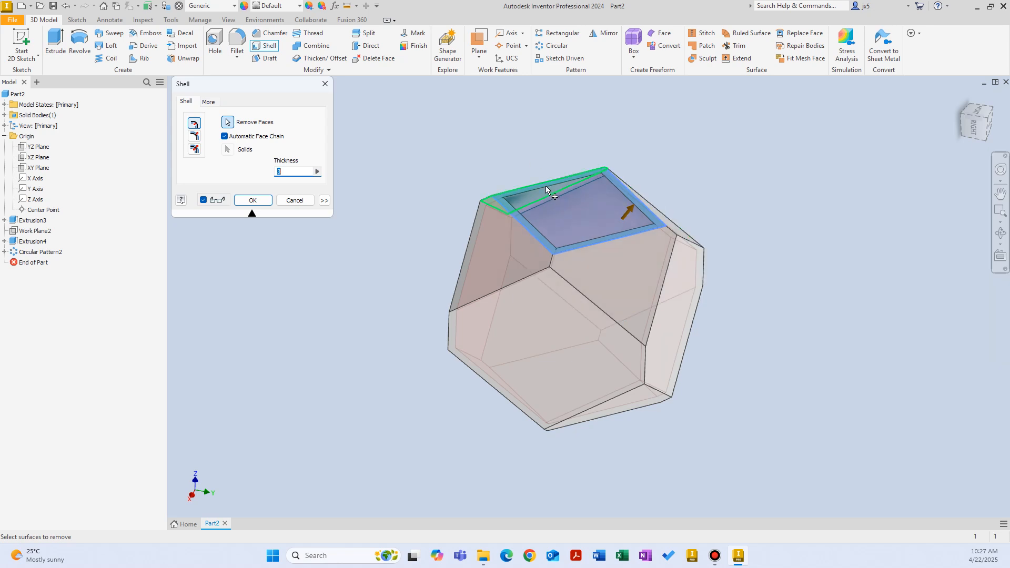
middle_click_drag(545, 185, 633, 235, "shift")
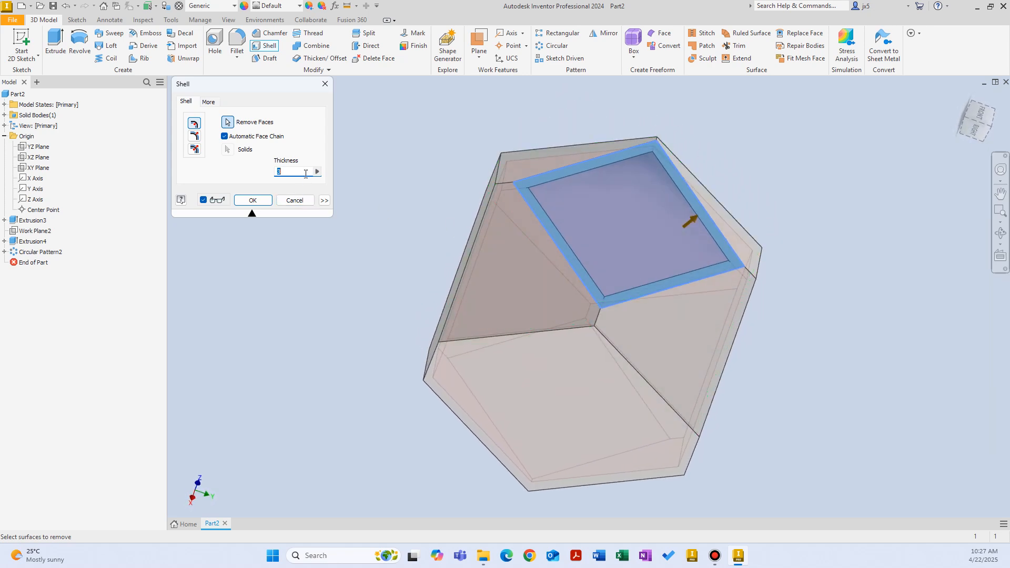
left_click(254, 202)
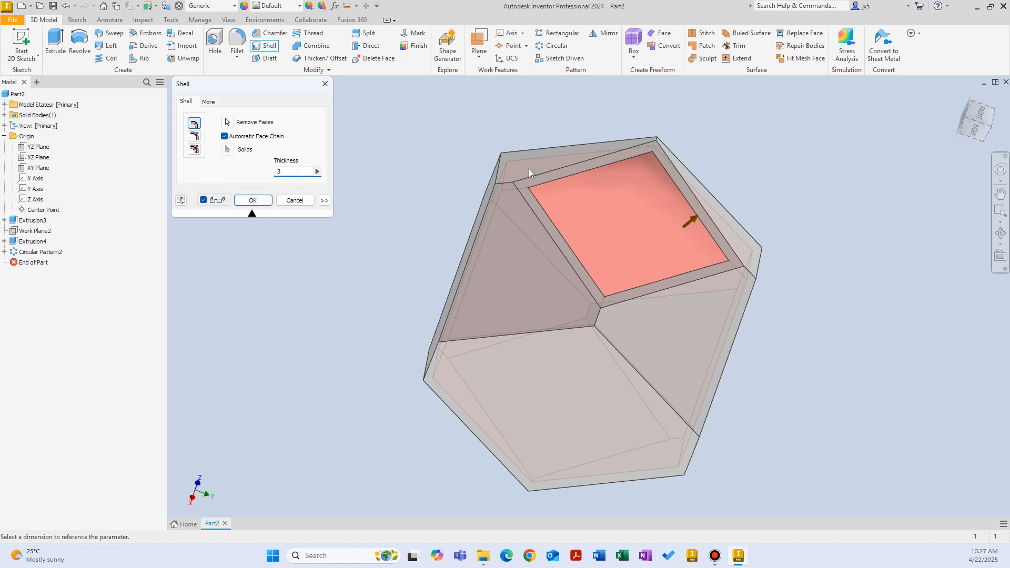
left_click(252, 201)
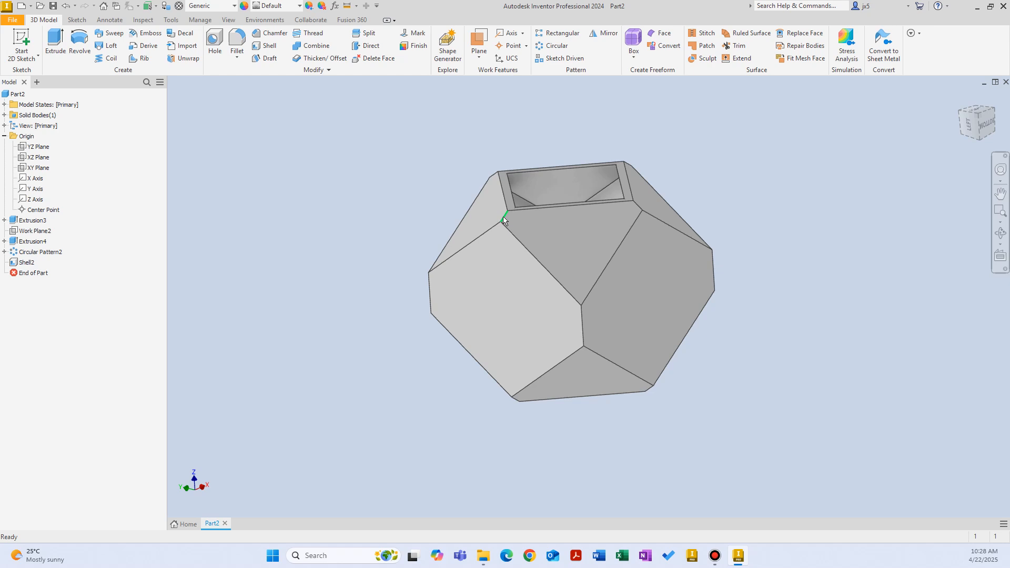
left_click(979, 125)
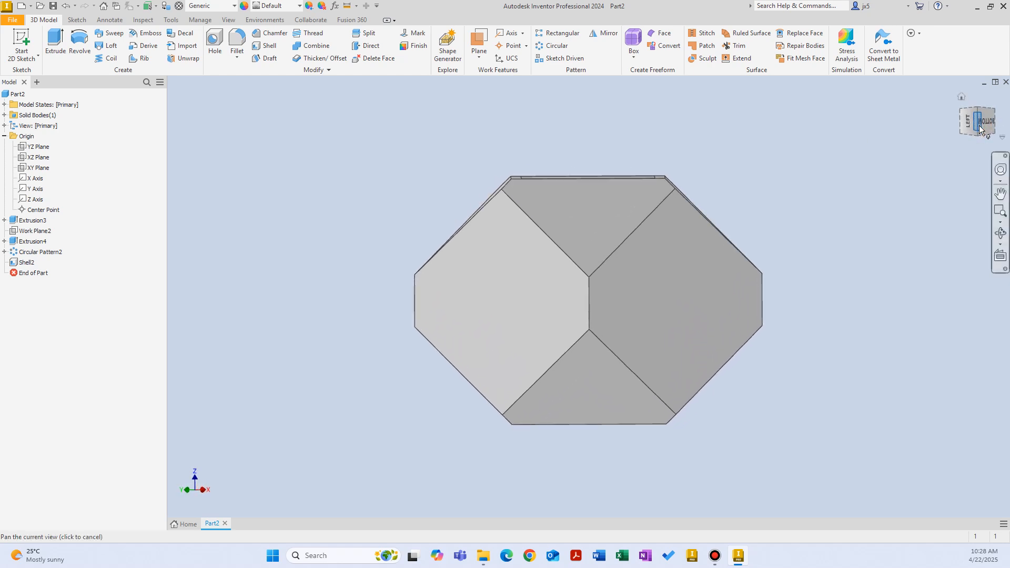
left_click(237, 40)
left_click_drag(683, 87, 174, 45)
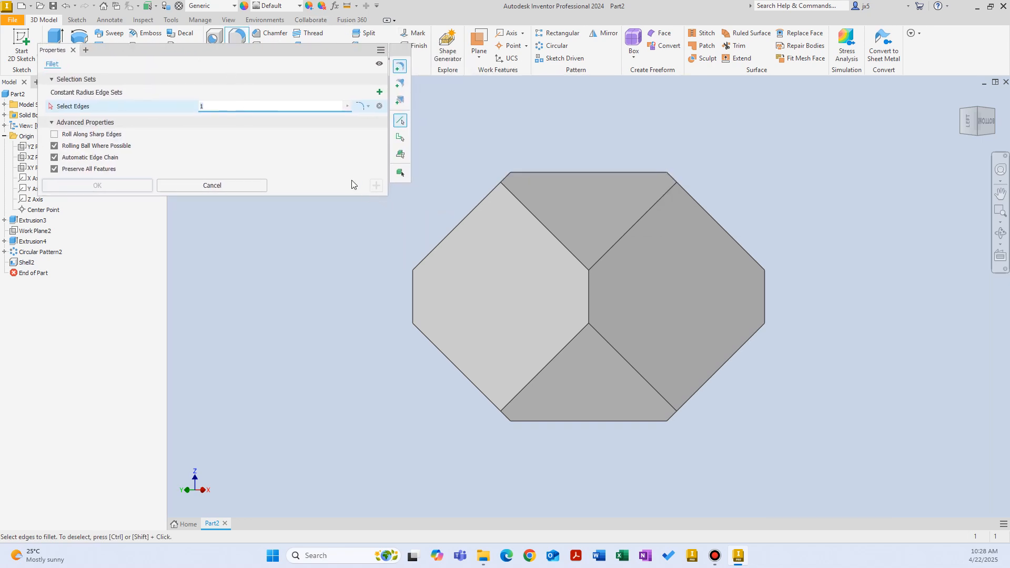
middle_click_drag(440, 213, 532, 217)
type("1")
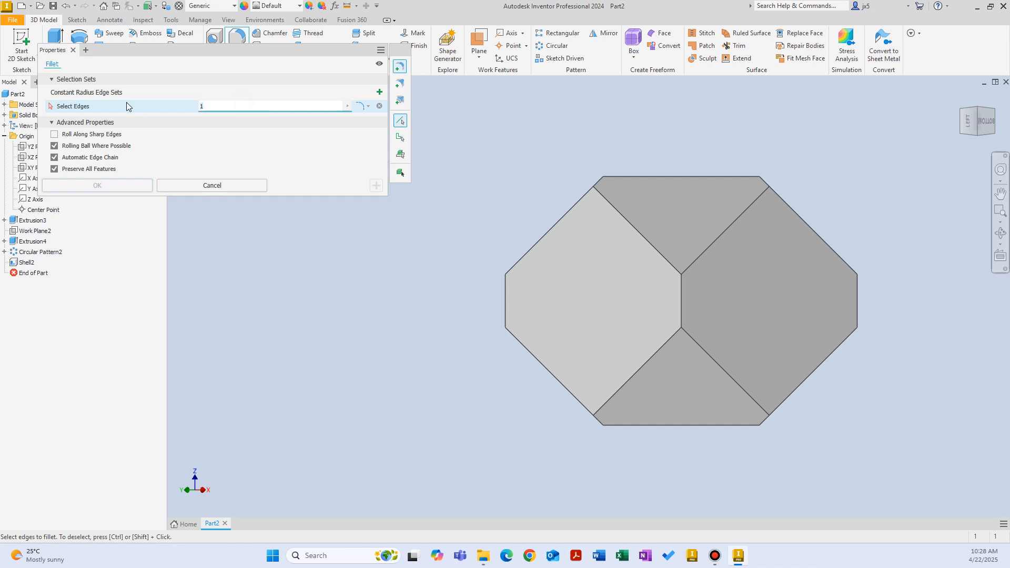
type("5")
left_click_drag(462, 147, 914, 476)
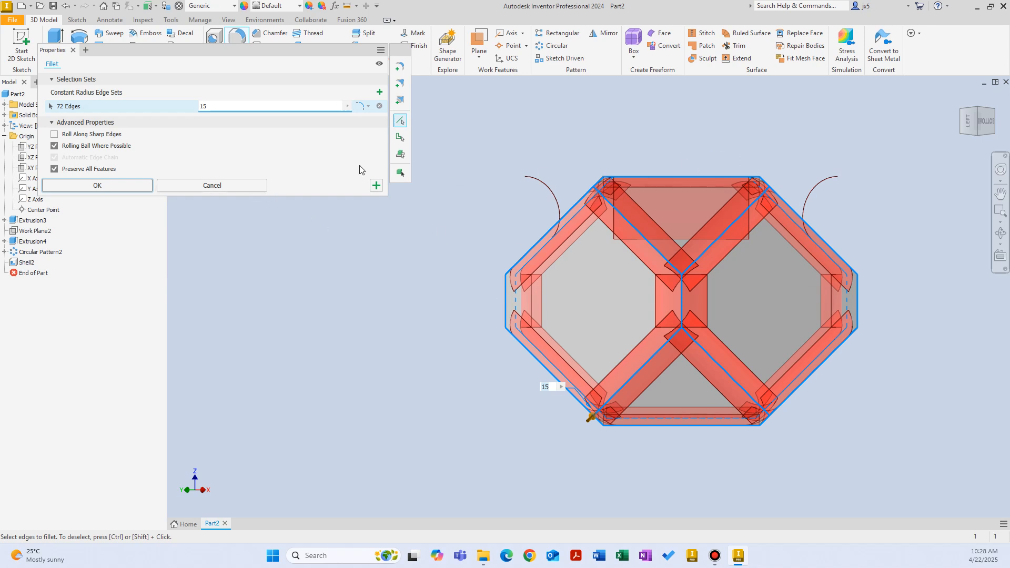
left_click(243, 184)
Fillet the shelled body's inner and outer edges with a 15 mm radius, excluding those bounding the top and bottom square faces.
left_click(237, 36)
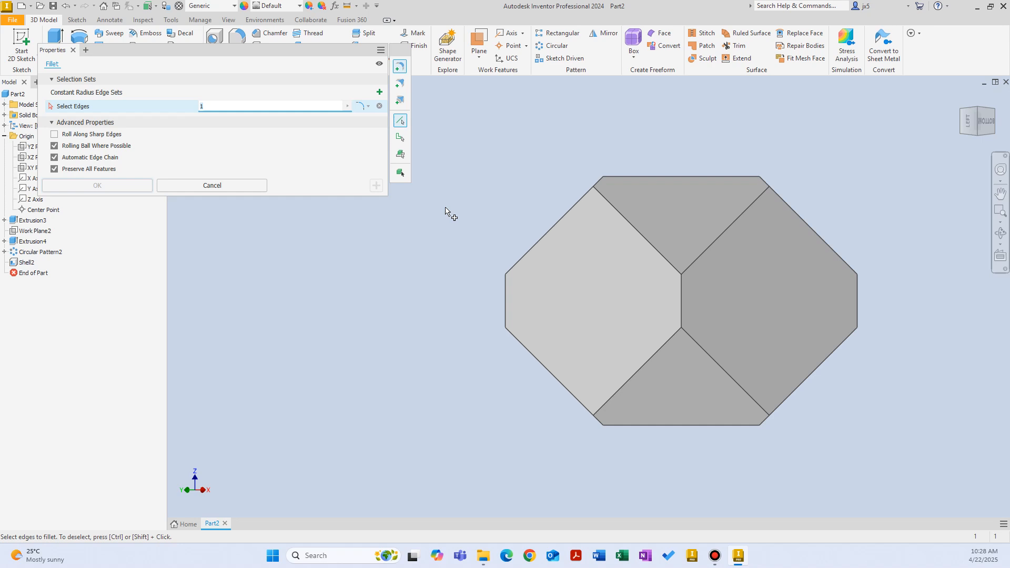
left_click_drag(471, 179, 870, 424)
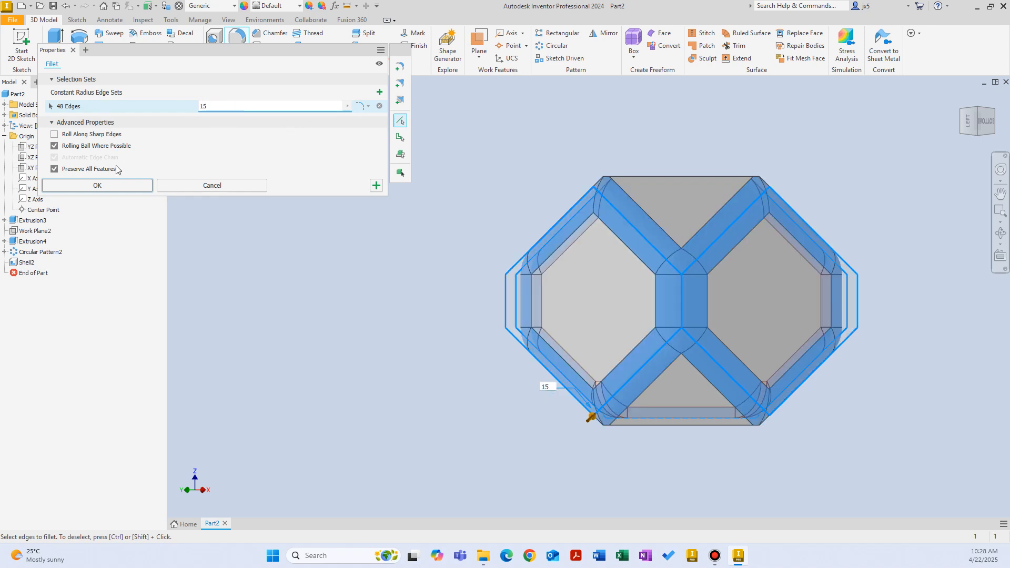
left_click(100, 186)
Fillet the inner and outer edges around the top opening's rim with a 1 mm radius.
middle_click_drag(465, 160, 529, 199, "shift")
scroll(529, 198, "up", 4)
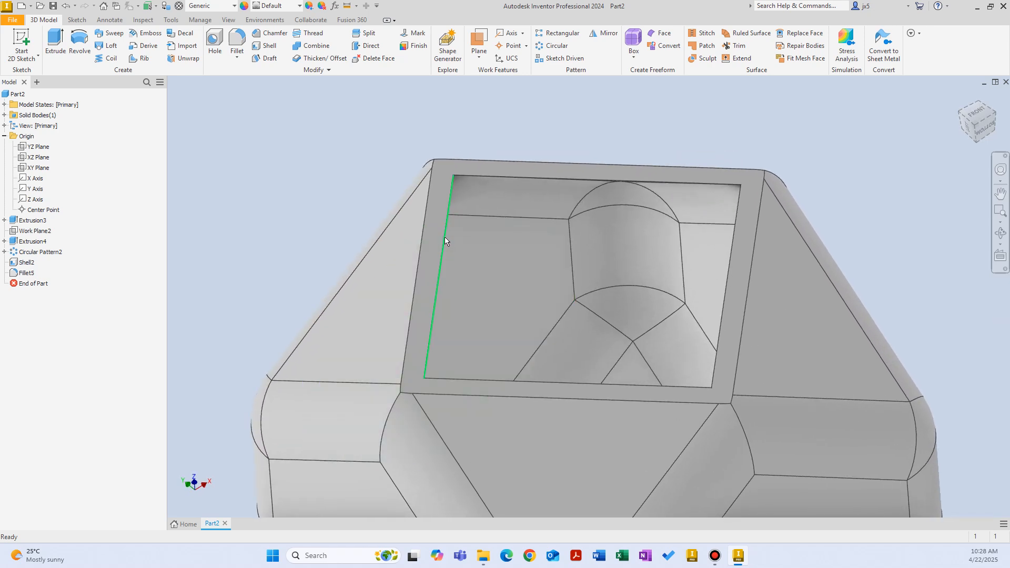
middle_click_drag(421, 332, 449, 315, "shift")
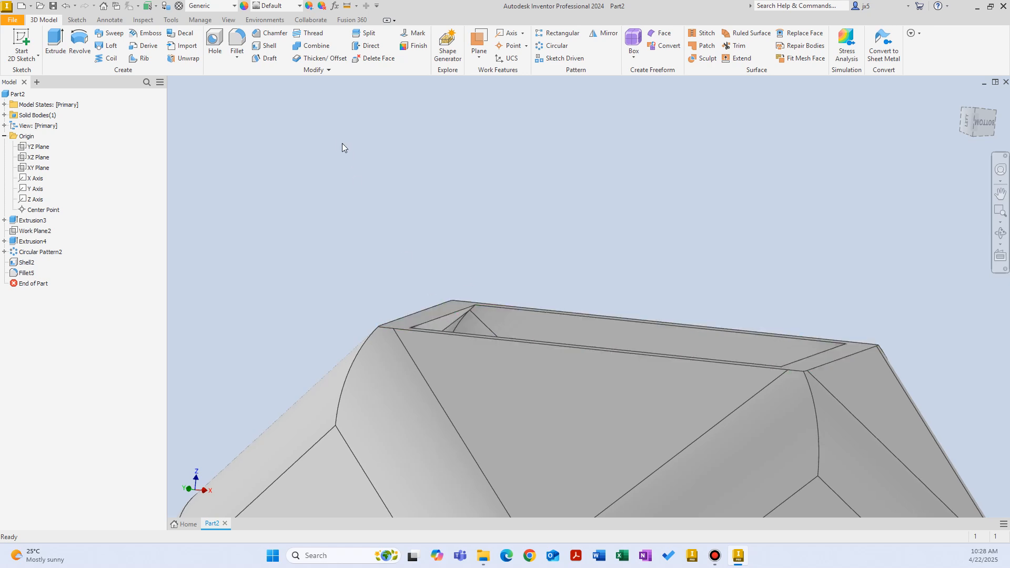
left_click(237, 39)
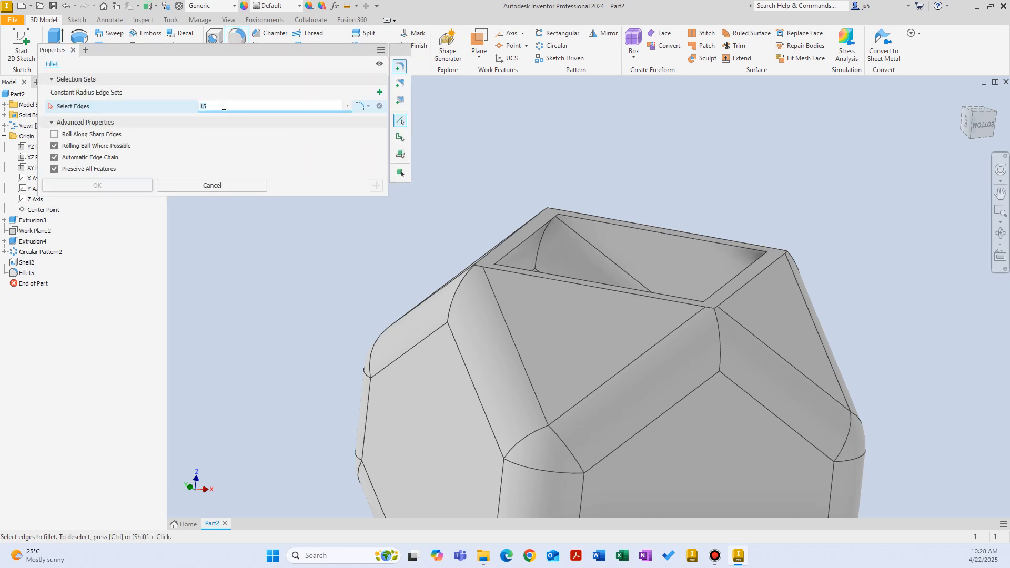
key("BackSpace")
left_click(529, 231)
left_click(607, 224)
left_click(720, 285)
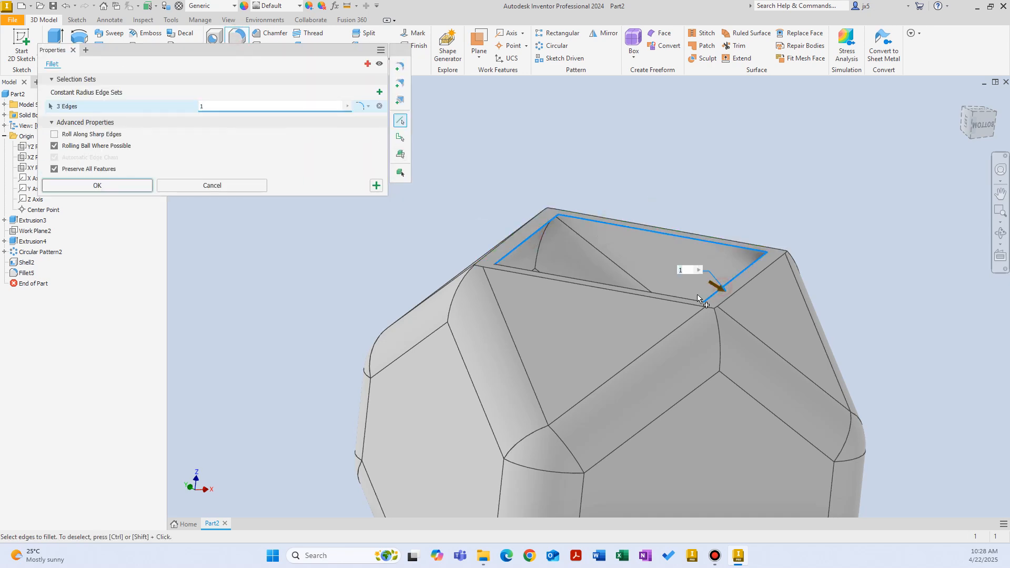
left_click(692, 300)
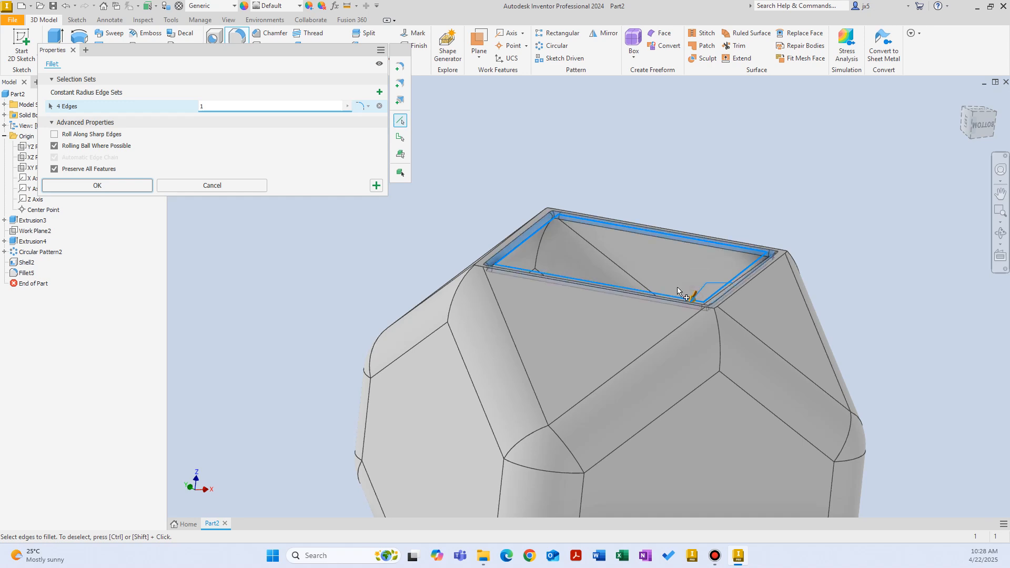
left_click(519, 233)
left_click(752, 283)
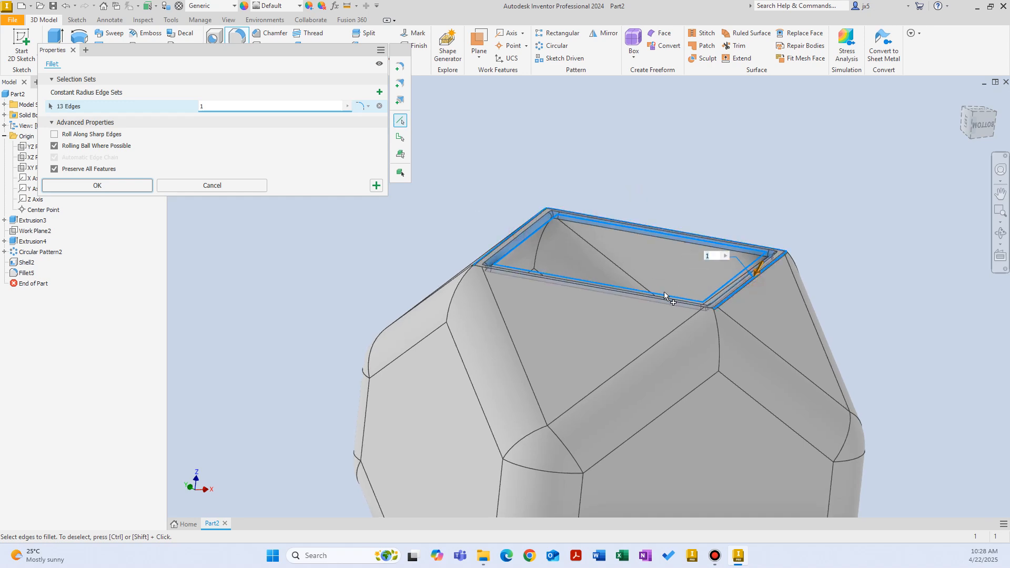
left_click(650, 298)
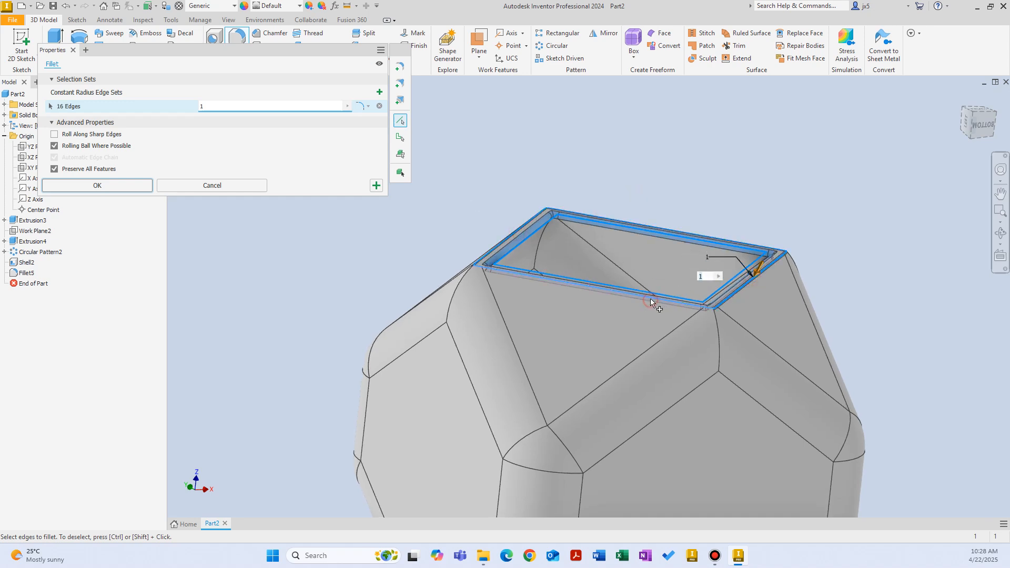
left_click(149, 187)
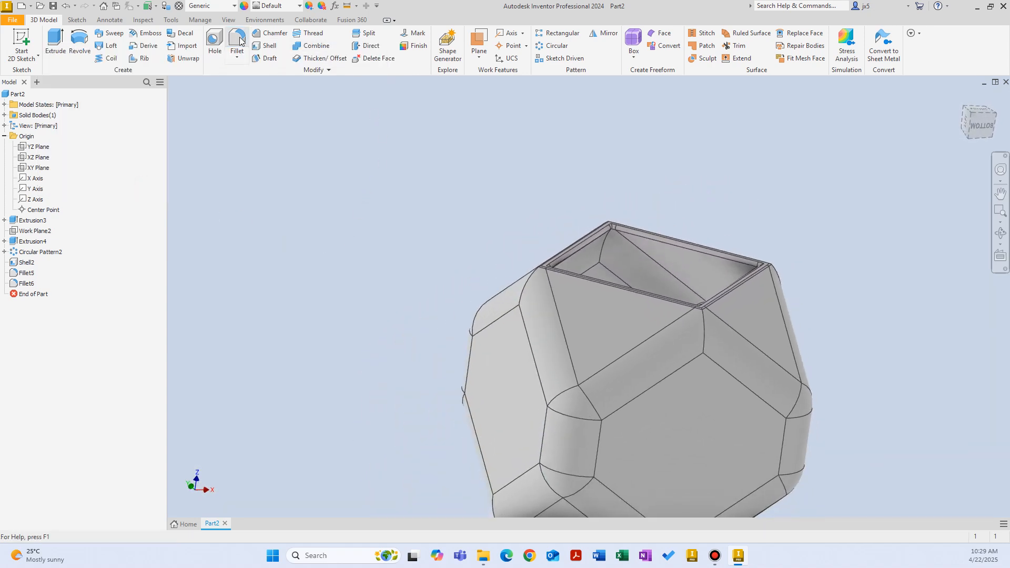
Fillet the four edges bounding the bottom square face with a 5 mm radius.
left_click(238, 37)
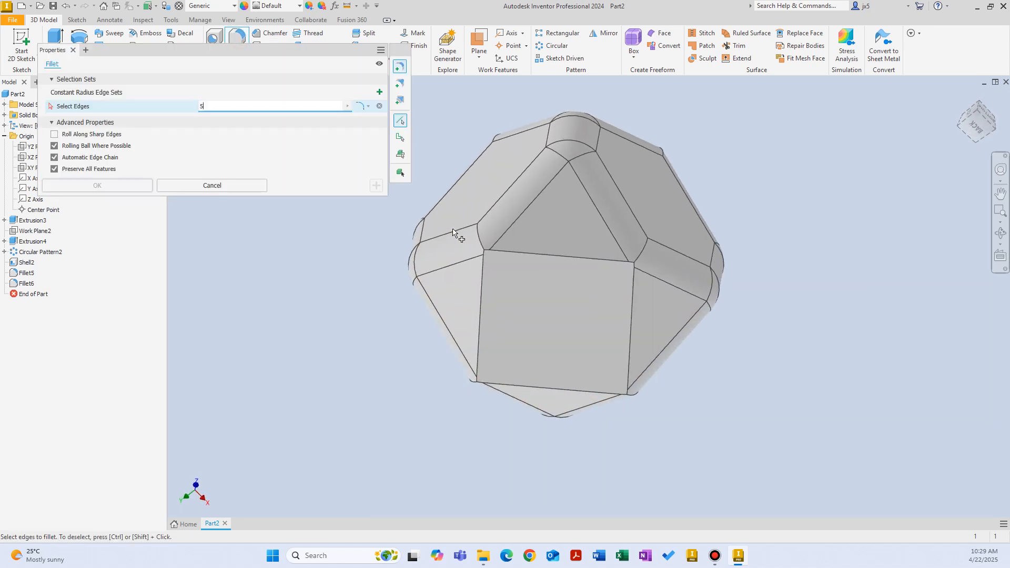
left_click(519, 248)
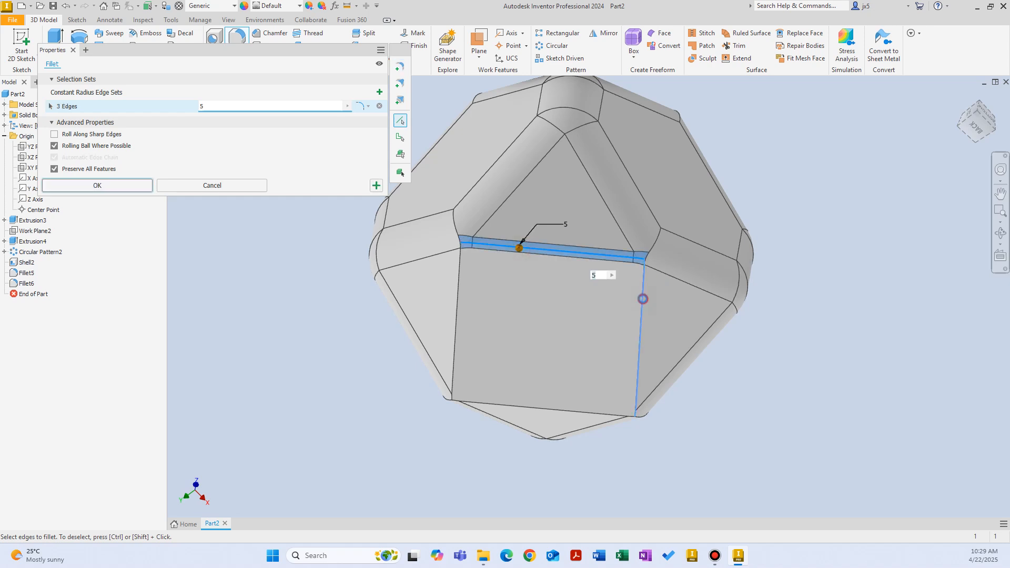
left_click(642, 299)
left_click(573, 410)
left_click(455, 321)
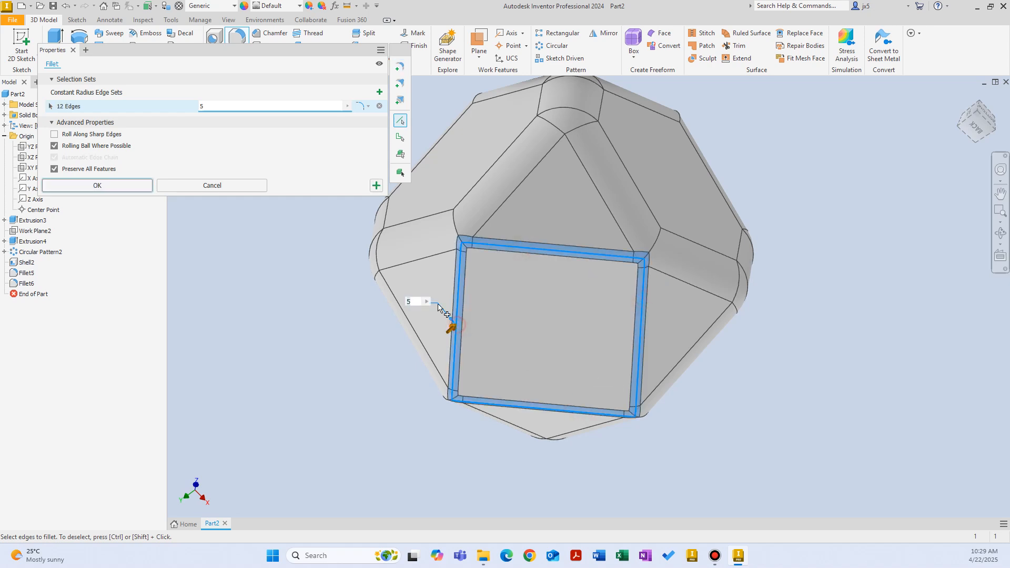
left_click(118, 187)
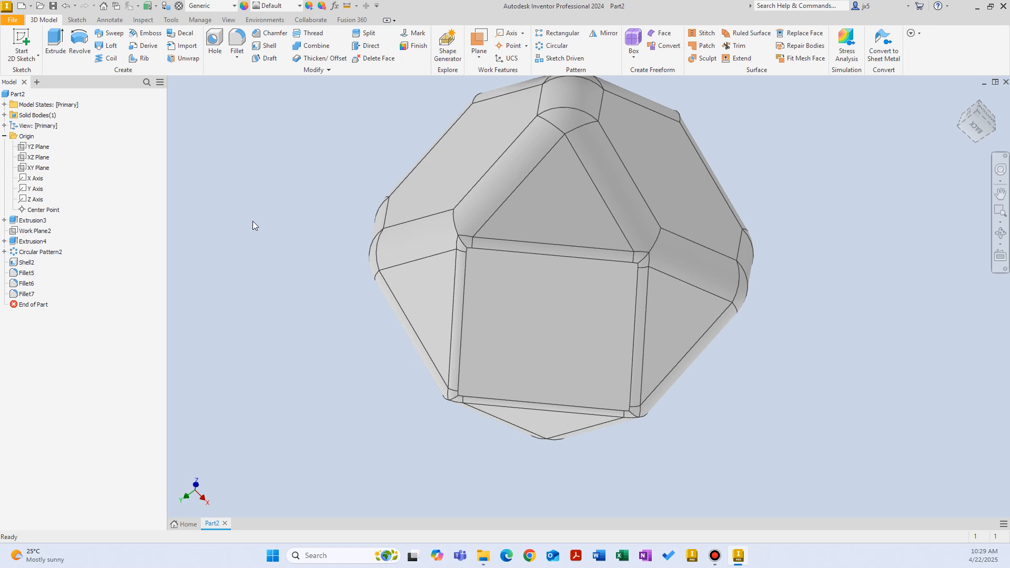
Start a new 2D sketch on the bottom square face.
right_click(305, 168)
key("F5")
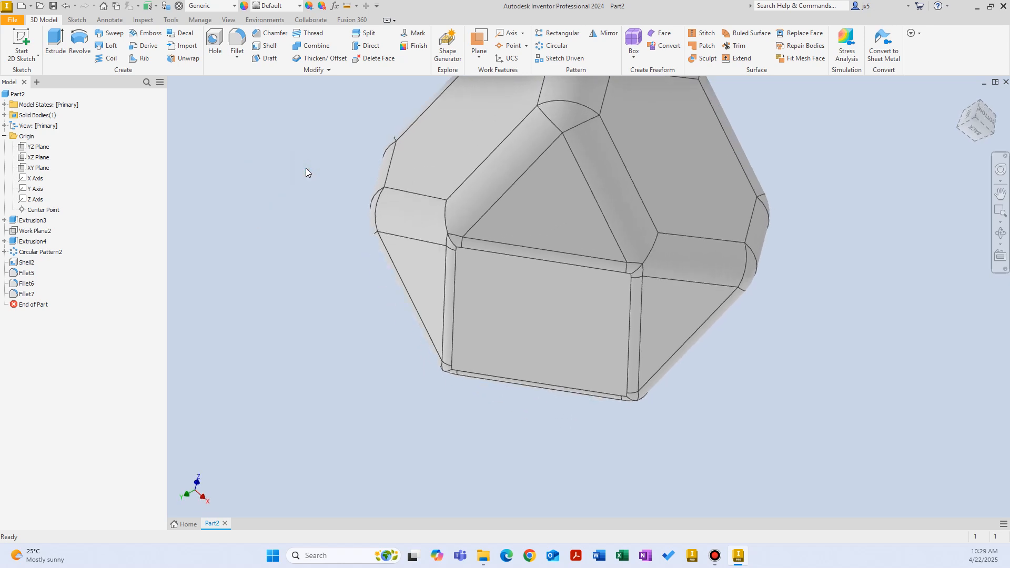
key("F5")
key("F5")
key("F5")
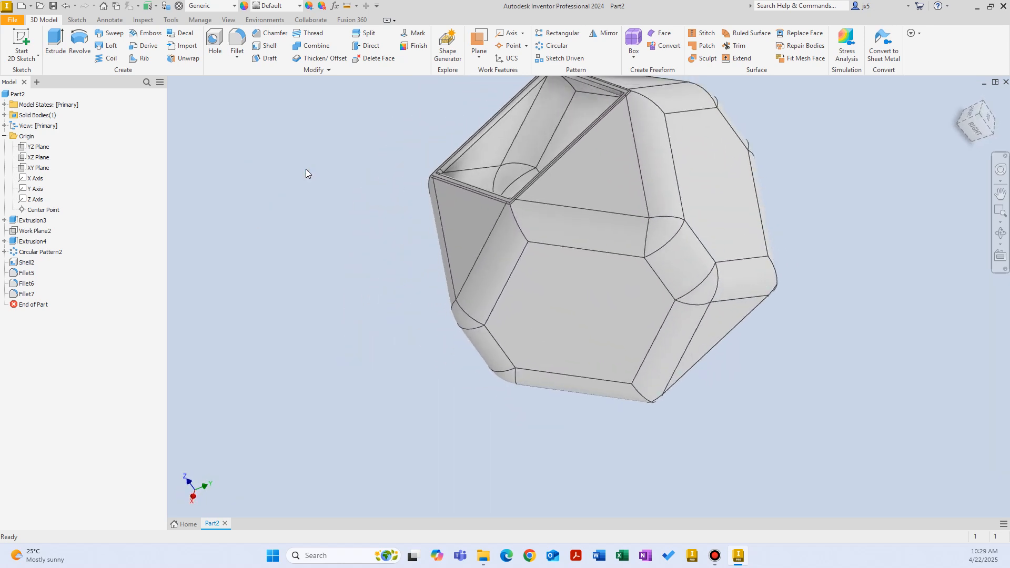
key("F5")
key("F5")
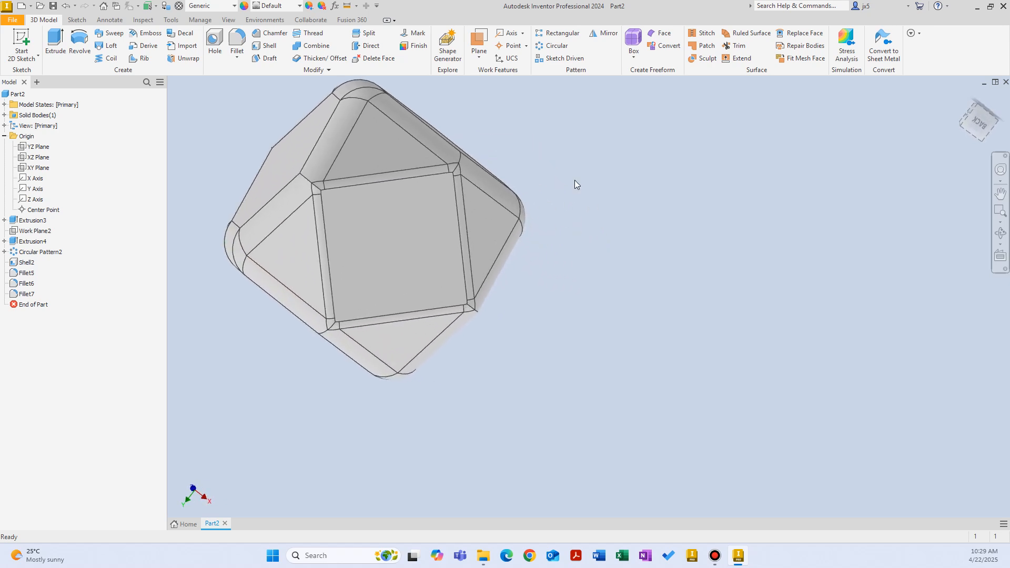
right_click(582, 152)
left_click(582, 189)
left_click(413, 214)
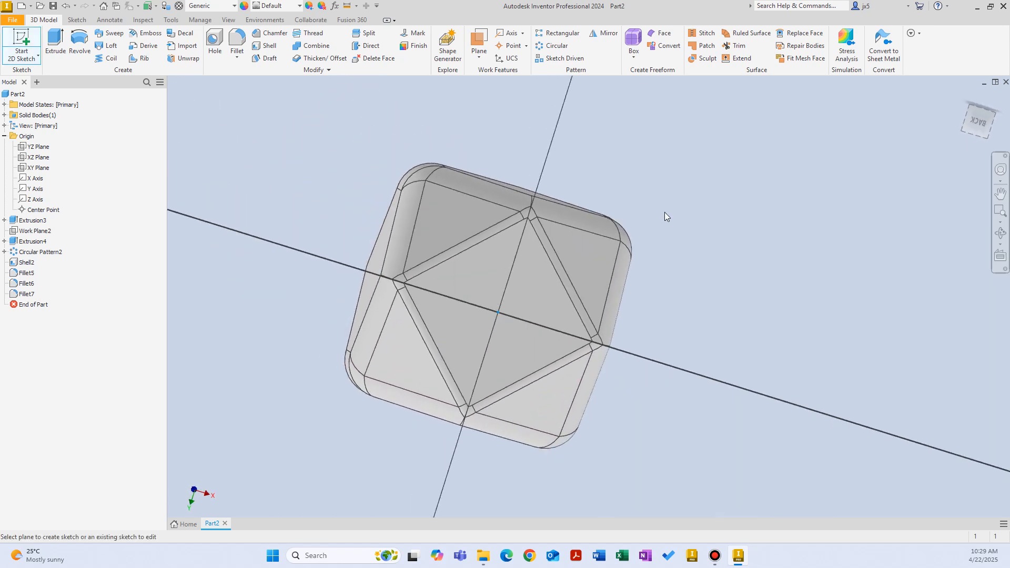
Project the outline of the bottom square face into the sketch.
right_click(781, 194)
left_click(808, 207)
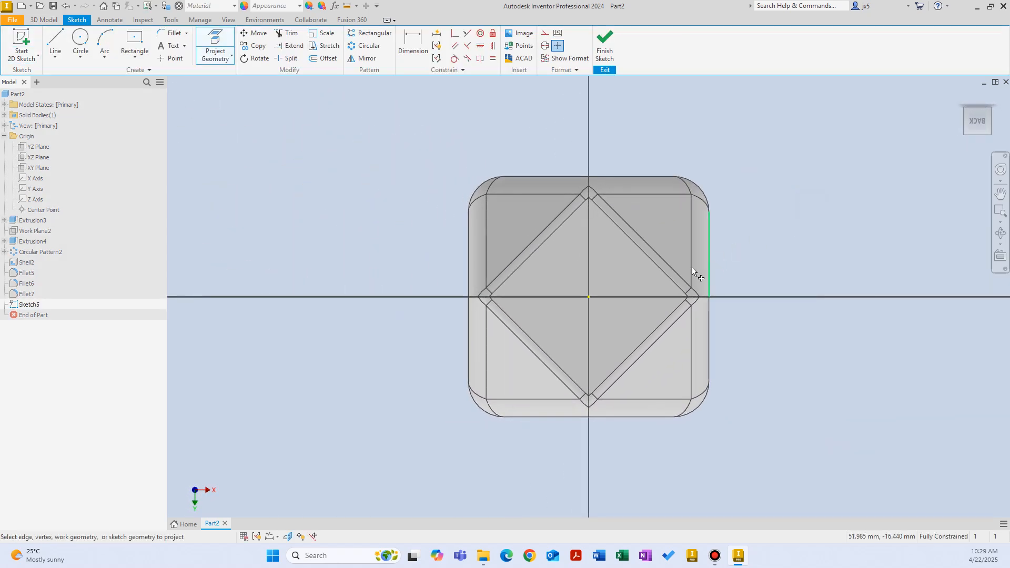
left_click(620, 280)
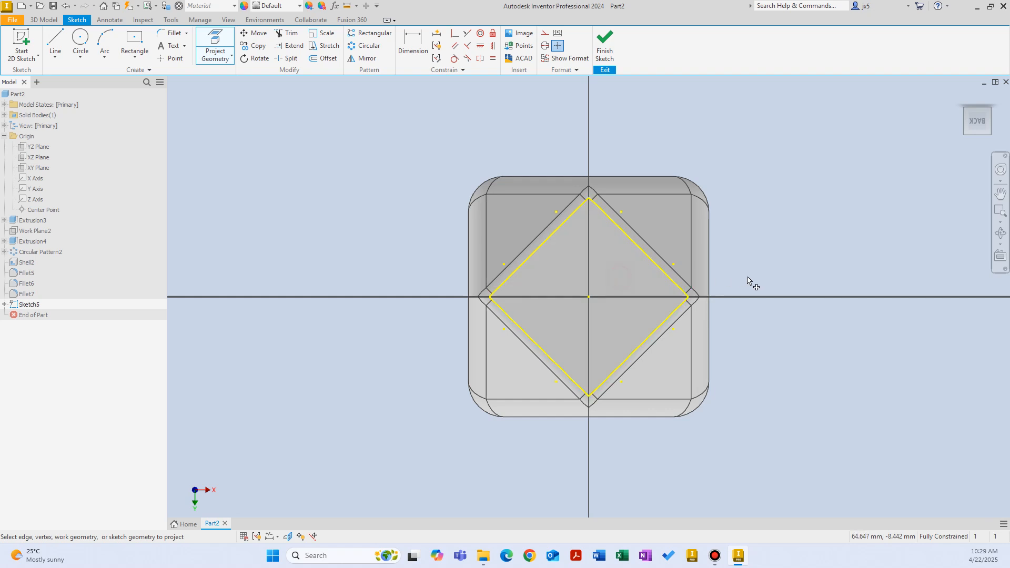
Sketch a center point circle about 5.2 mm in diameter inside the projected square, towards one of its corners.
right_click(797, 211)
left_click(780, 200)
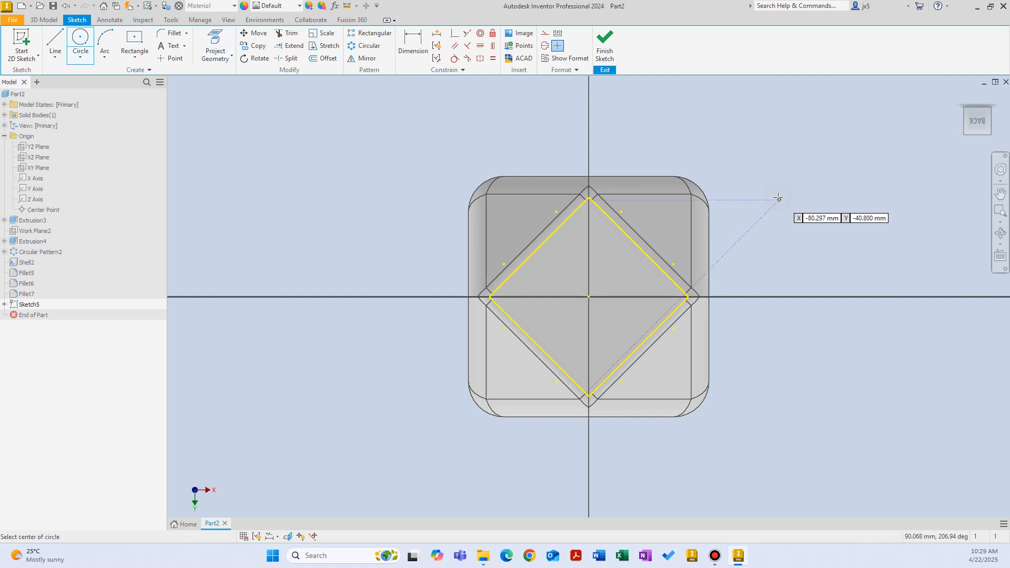
key("F5")
scroll(678, 341, "down", 5)
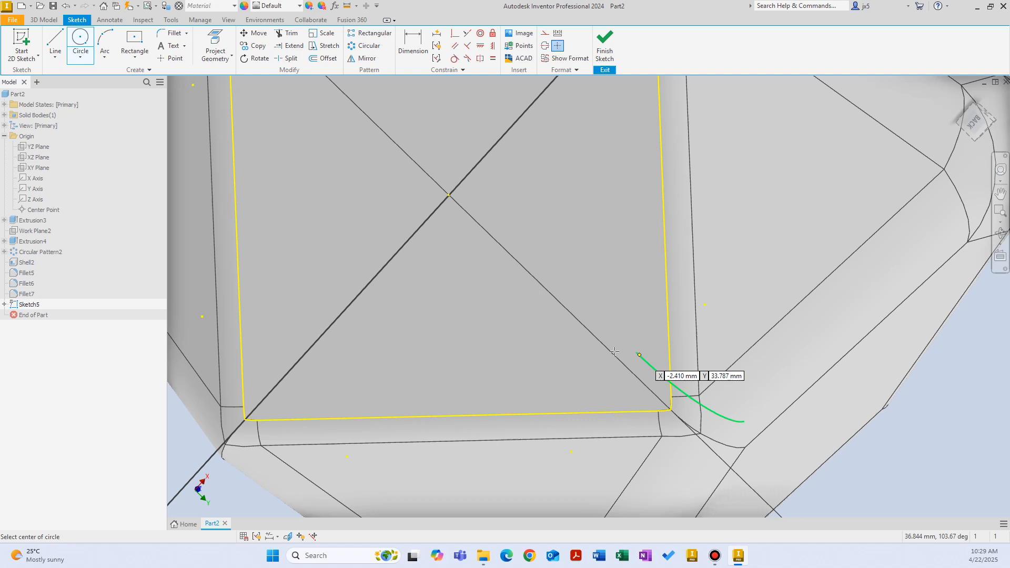
left_click(585, 327)
left_click(599, 314)
scroll(774, 299, "up", 3)
right_click(834, 335)
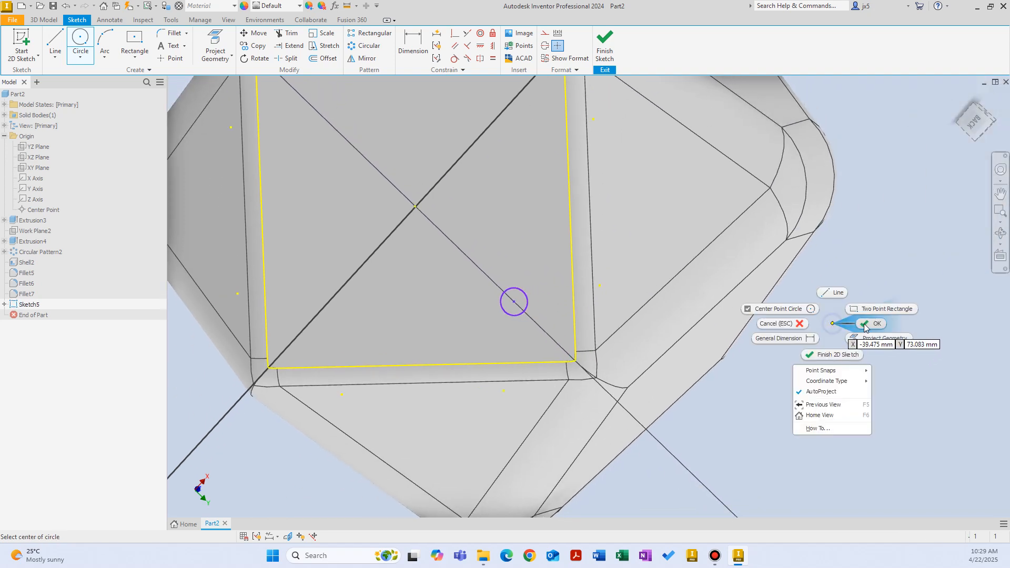
left_click(865, 327)
Dimension the circle's diameter at 3 mm.
left_click(527, 302)
left_click(840, 377)
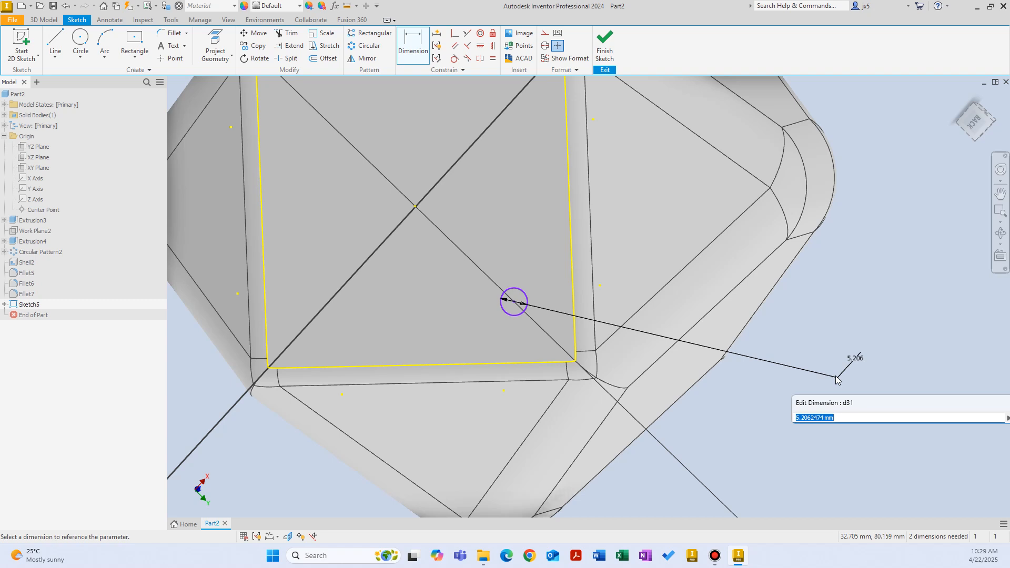
type("3")
key("Return")
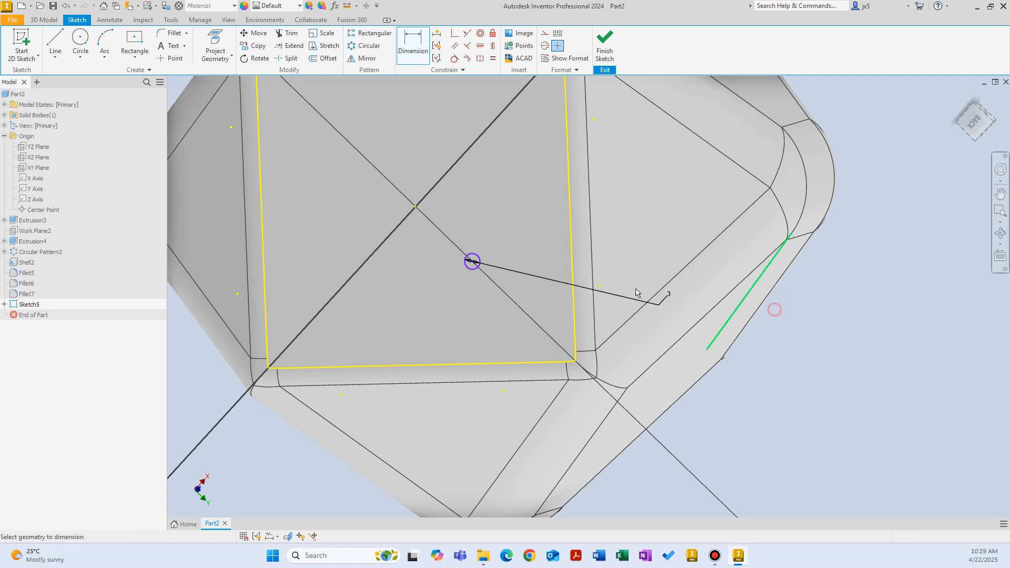
Dimension the circle's center 10 mm from one projected edge and tie its distance from the adjacent edge to that same dimension.
left_click(483, 362)
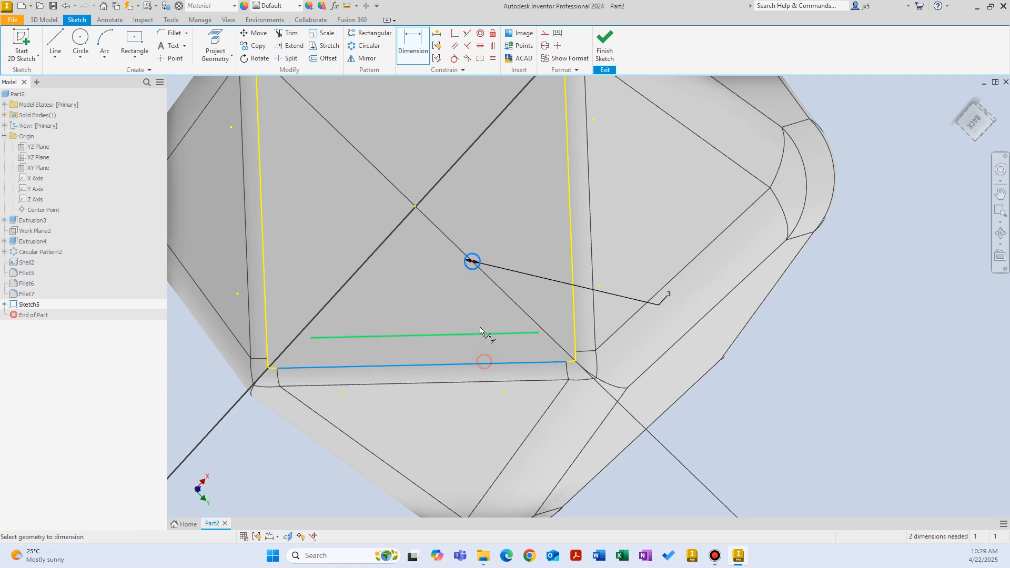
left_click(472, 261)
left_click(460, 322)
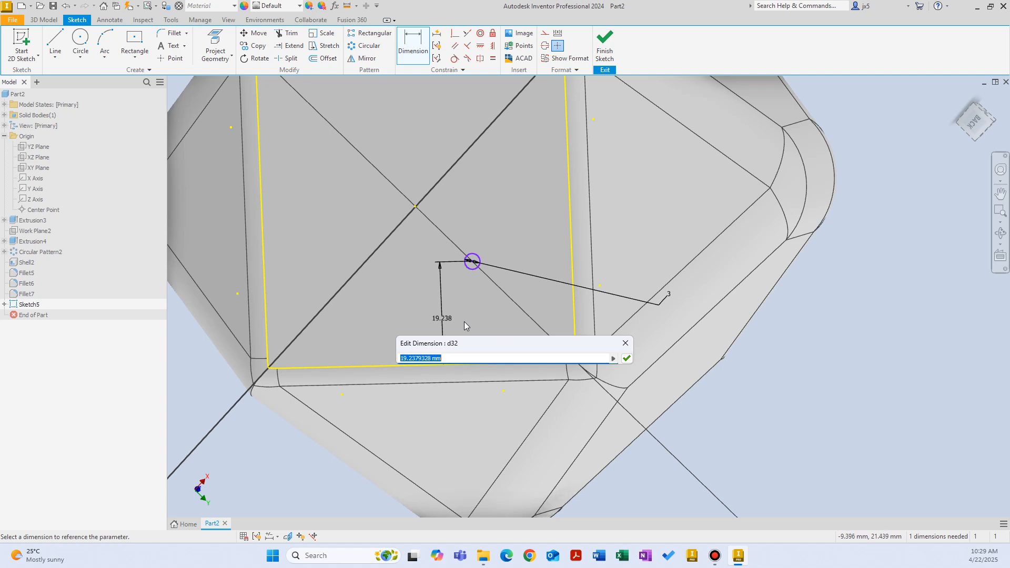
type("10")
key("Return")
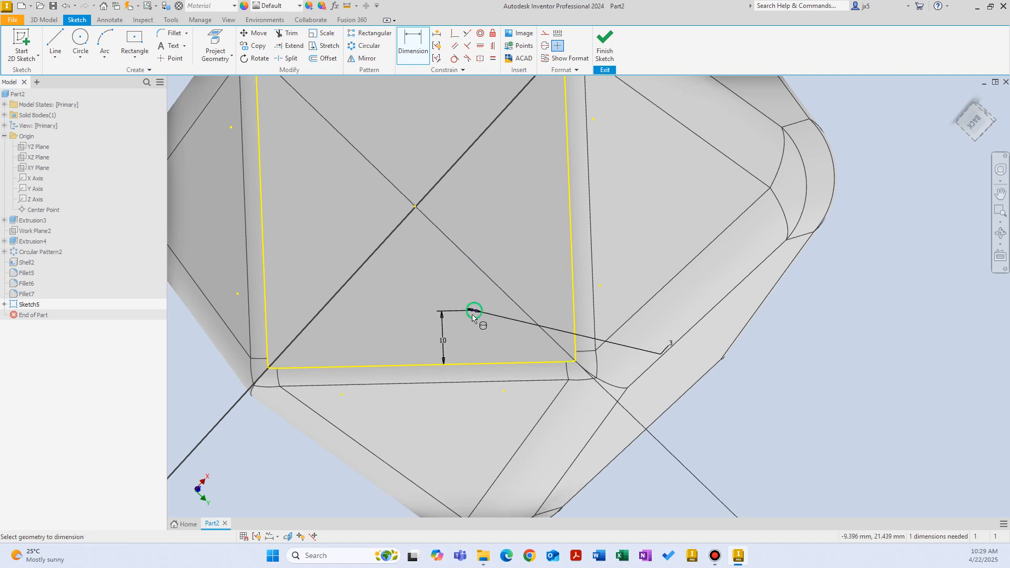
left_click(474, 310)
left_click(572, 296)
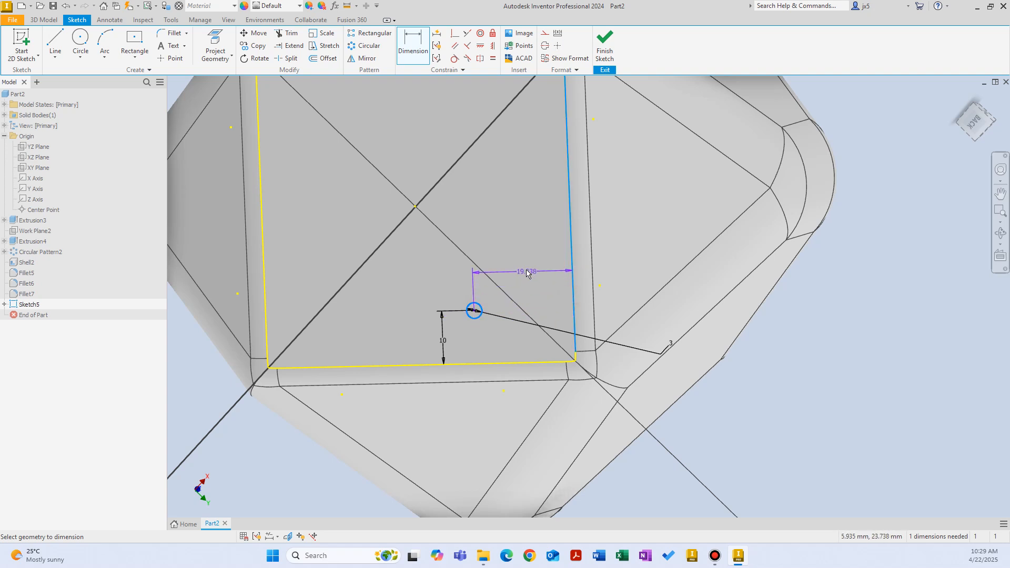
left_click(526, 269)
left_click(442, 347)
key("Return")
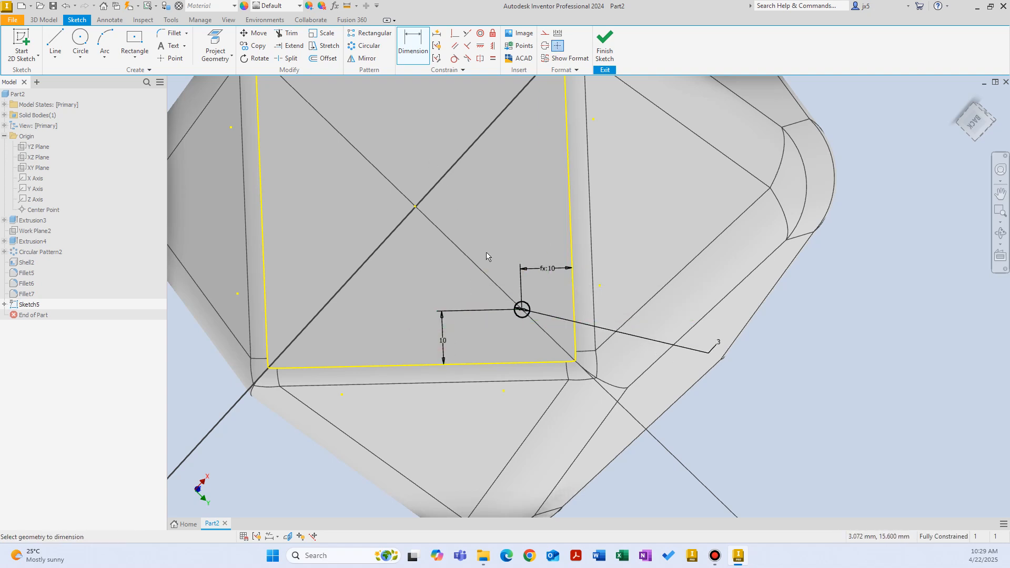
Start a rectangular sketch pattern of the 3 mm circle along two adjacent projected edges, reversing the second direction to point into the square.
scroll(486, 256, "down", 3)
left_click(370, 32)
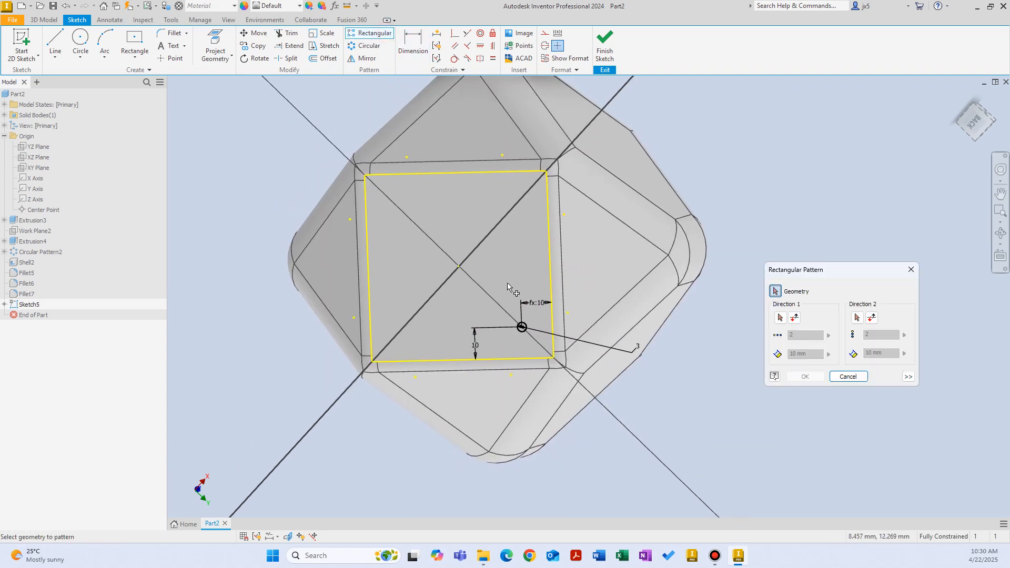
scroll(513, 308, "up", 3)
left_click(529, 356)
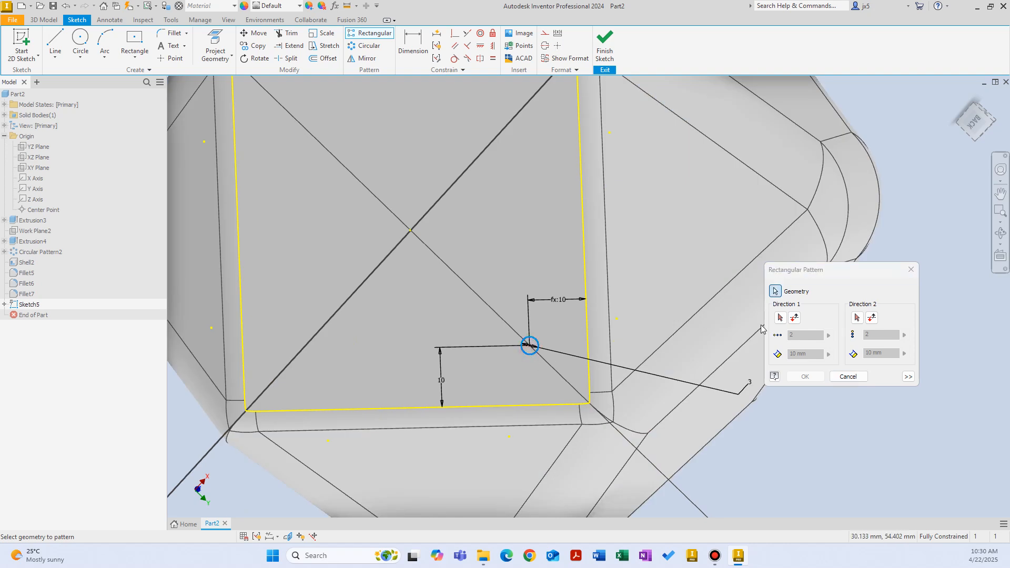
left_click(781, 317)
left_click(527, 407)
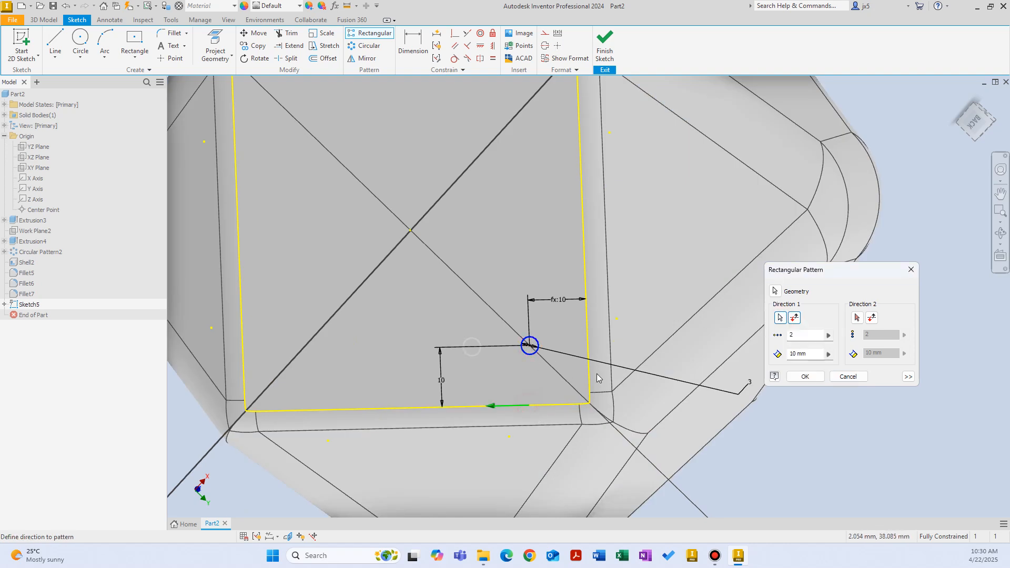
left_click(857, 318)
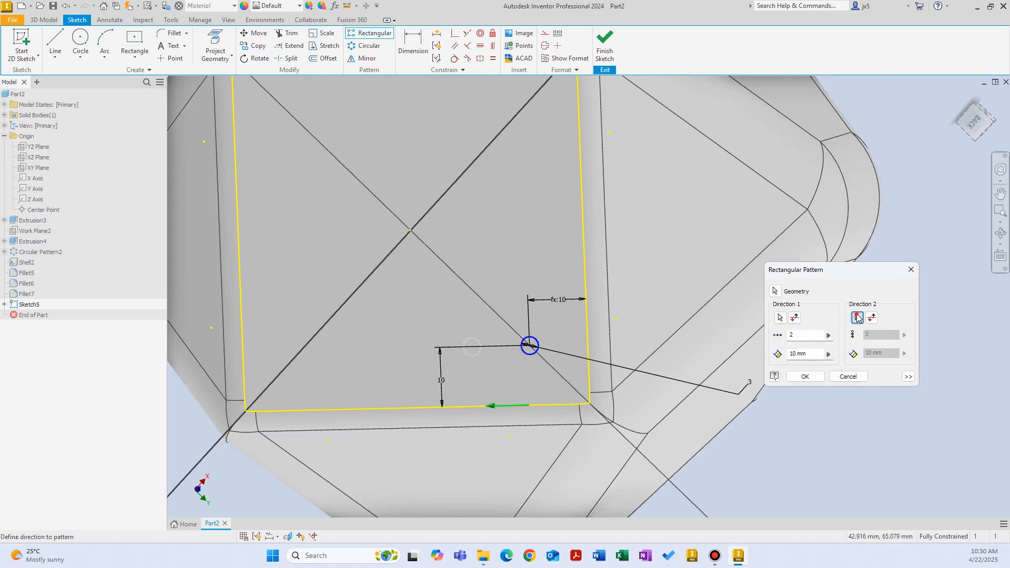
left_click(585, 255)
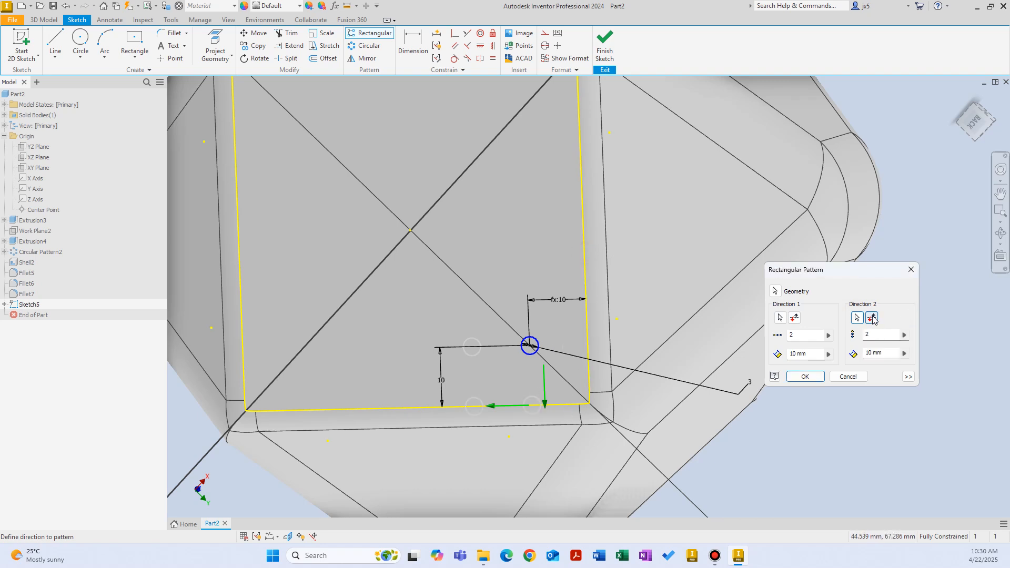
left_click(872, 318)
Set the pattern to 5 instances in each direction at 10 mm spacing and create it.
double_click(813, 336)
type("5")
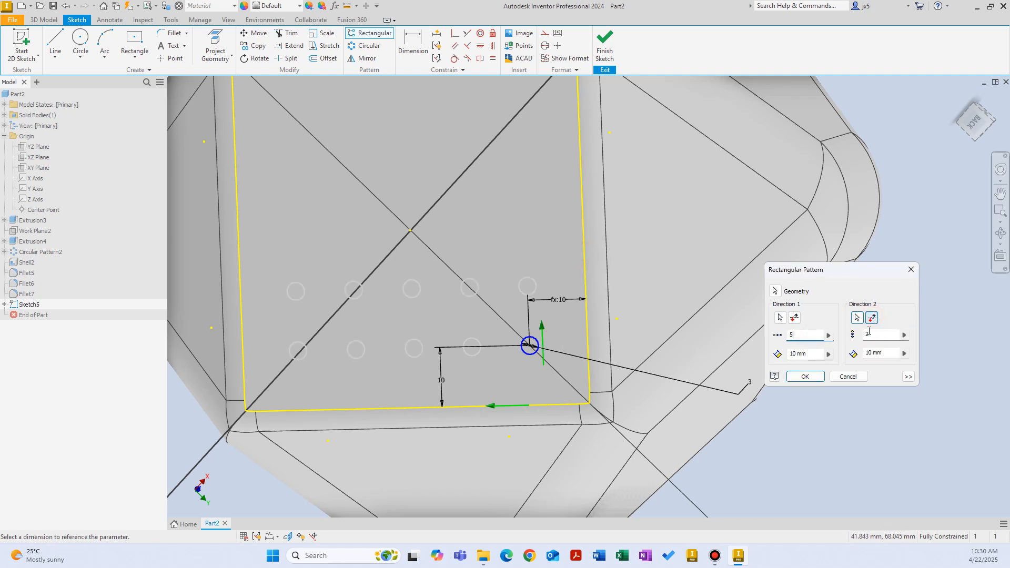
key("Tab")
type("5")
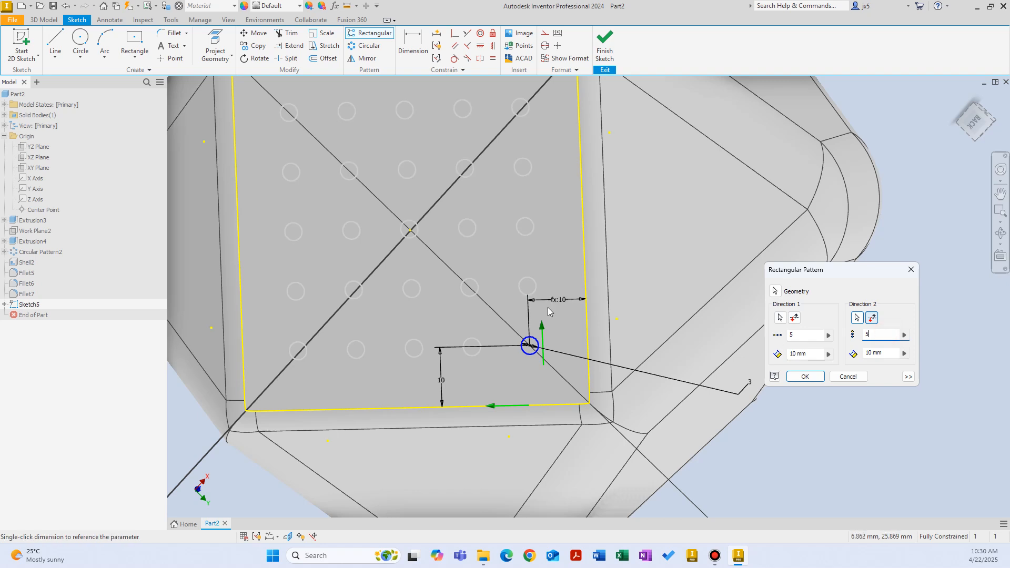
left_click(805, 377)
Finish the sketch containing the circle grid.
scroll(789, 284, "down", 3)
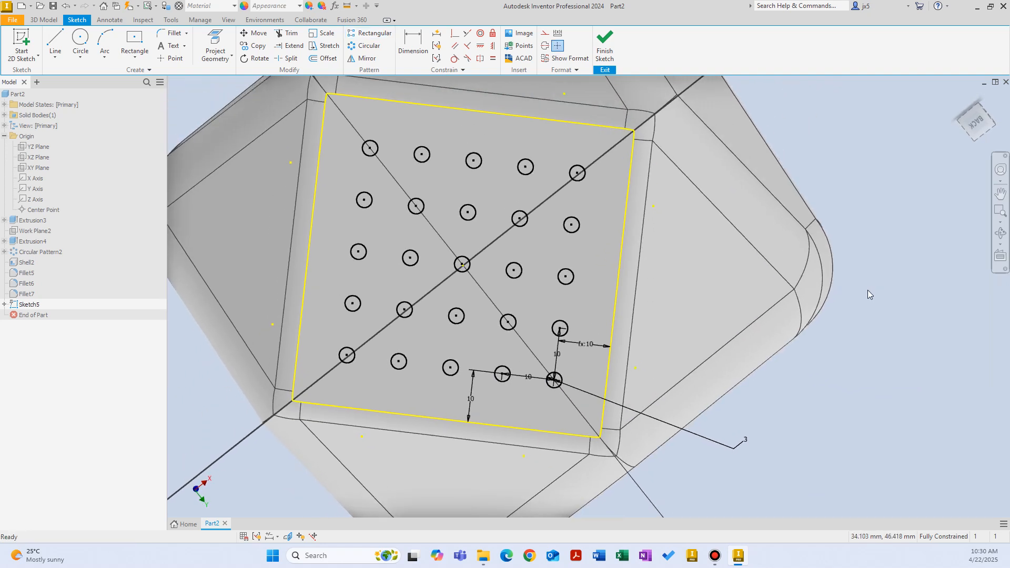
scroll(849, 255, "up", 2)
right_click(786, 142)
left_click(838, 128)
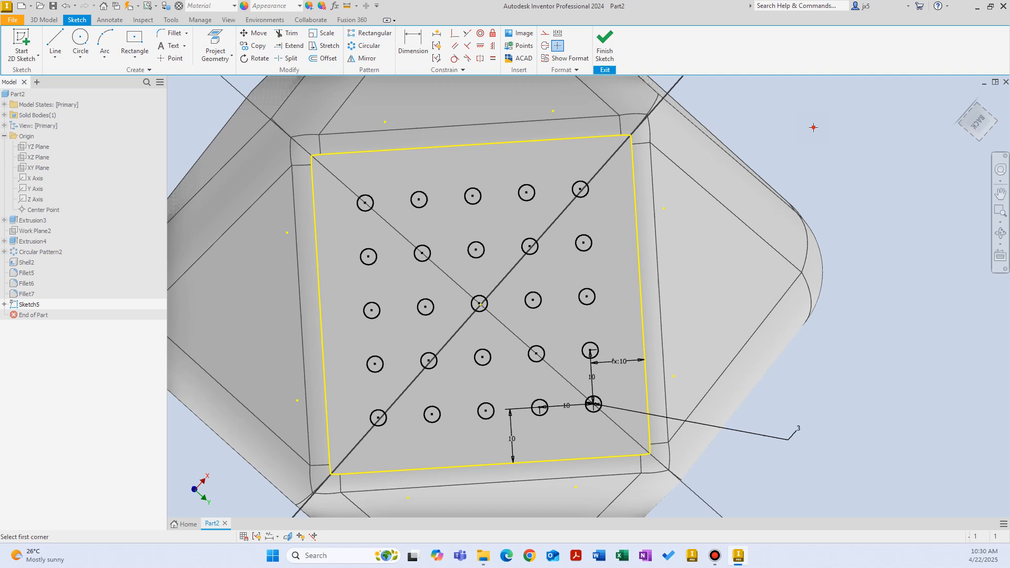
right_click(826, 137)
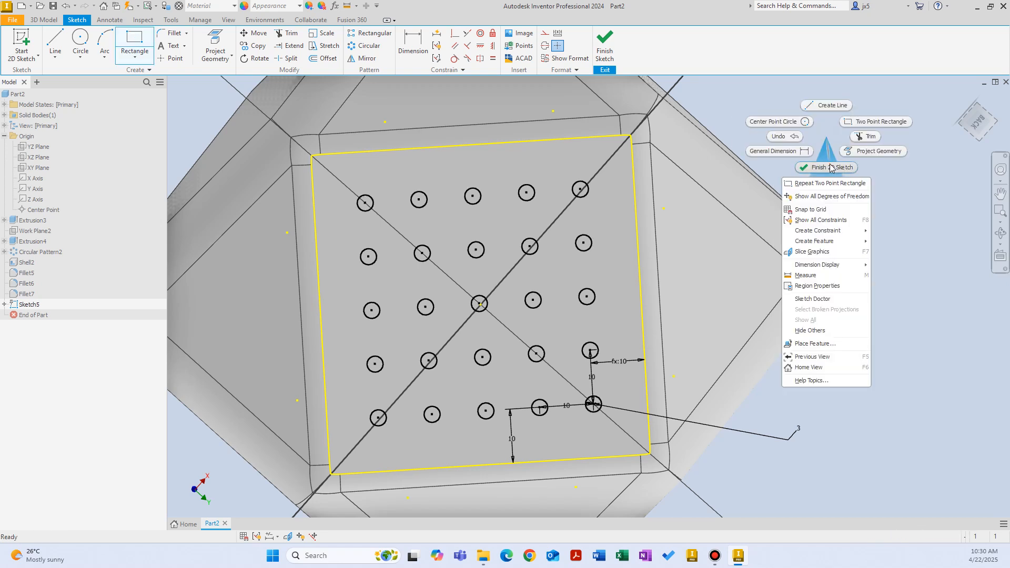
left_click(827, 167)
Start an extrusion with a Through All extent and select all 25 circles of the grid as its profiles.
right_click(830, 147)
left_click(854, 151)
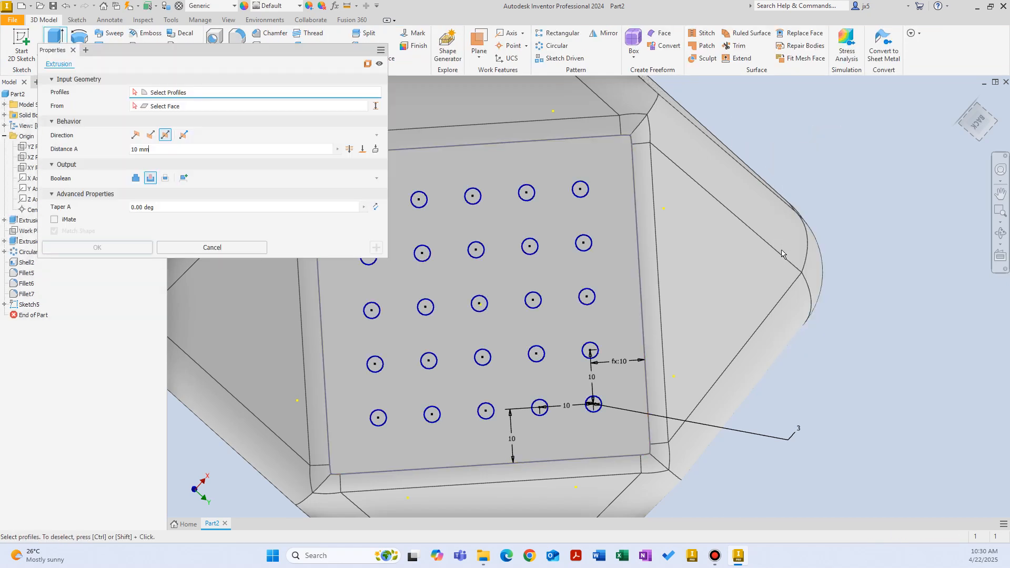
left_click(351, 152)
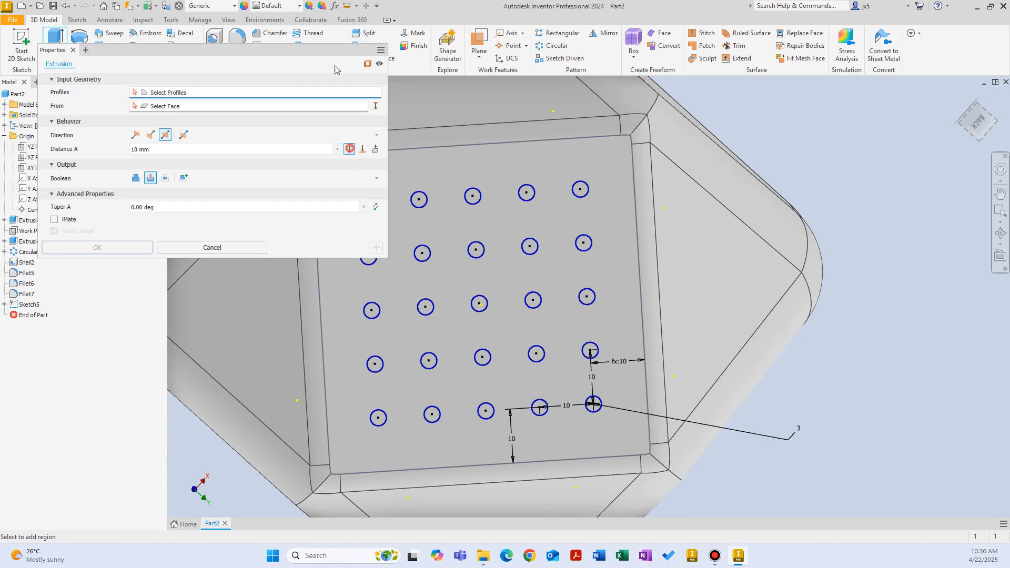
left_click_drag(310, 49, 943, 169)
scroll(425, 165, "up", 1)
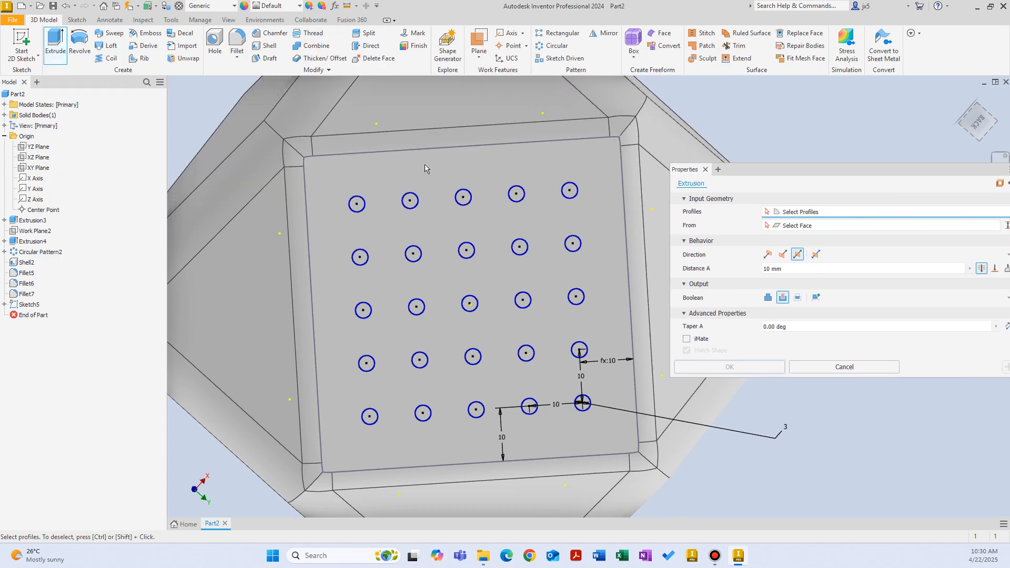
left_click(356, 204)
left_click(409, 200)
left_click(460, 198)
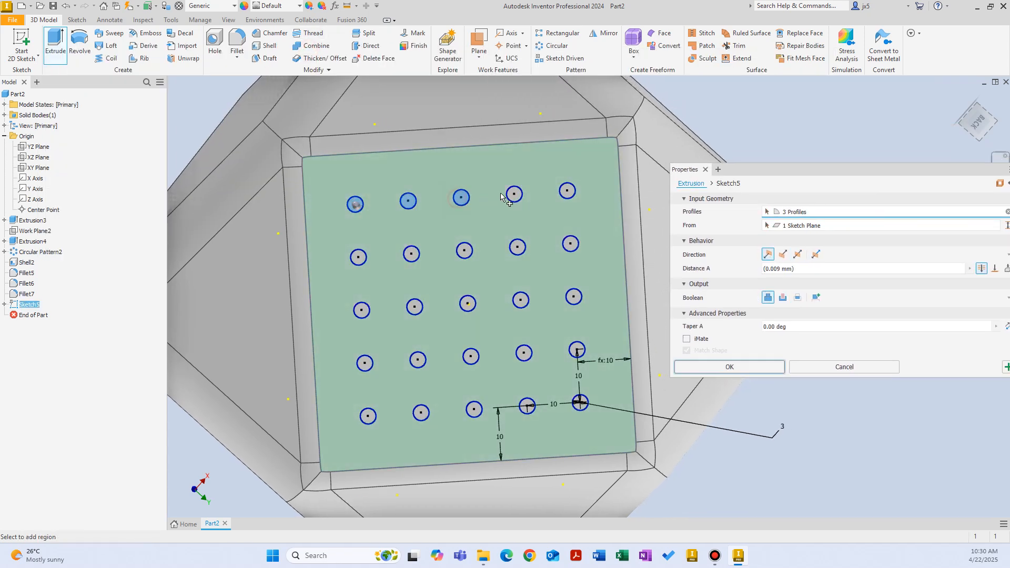
left_click(515, 194)
left_click(566, 191)
left_click(571, 244)
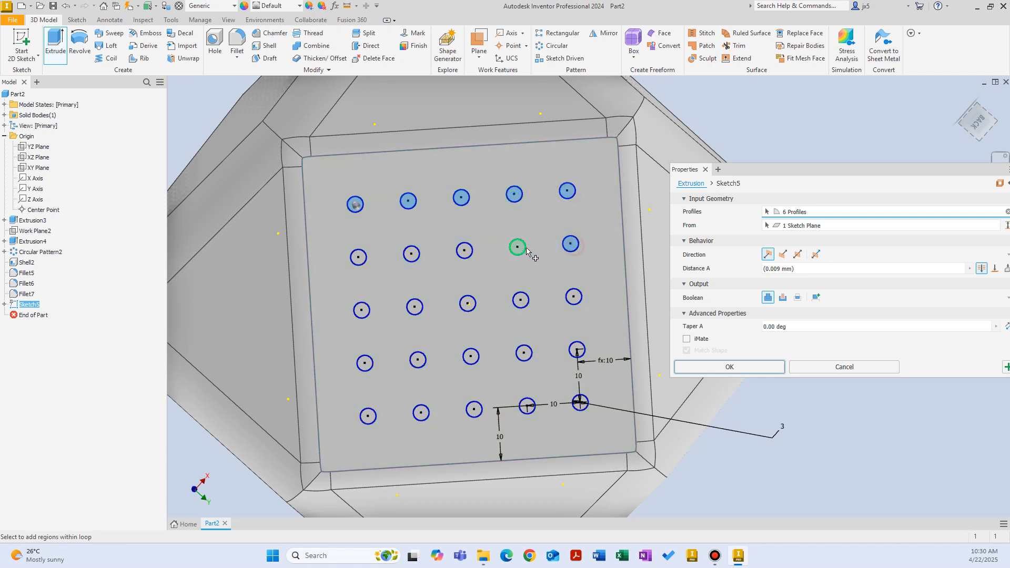
left_click(517, 247)
left_click(464, 251)
left_click(412, 255)
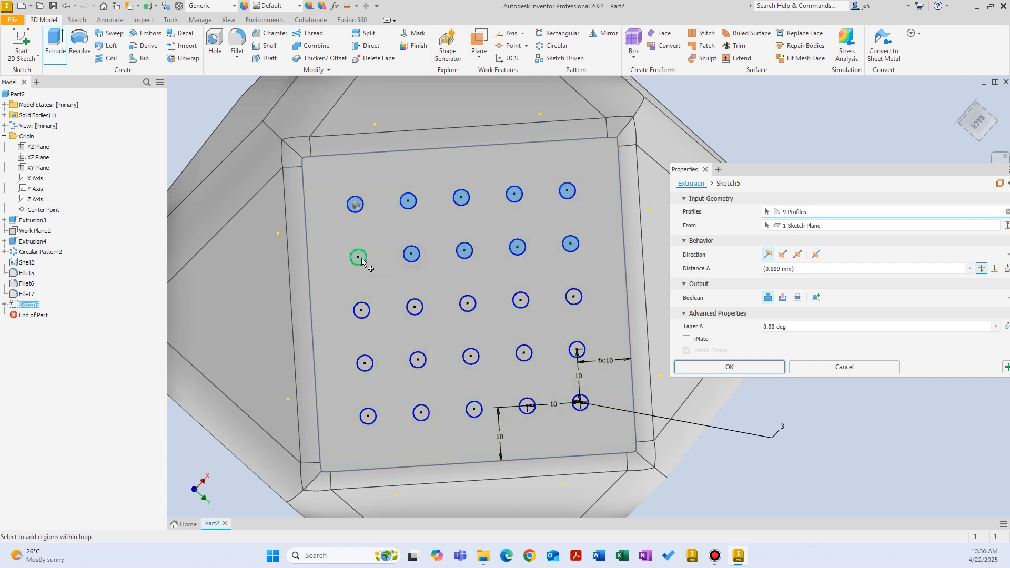
left_click(358, 257)
left_click(361, 310)
left_click(415, 307)
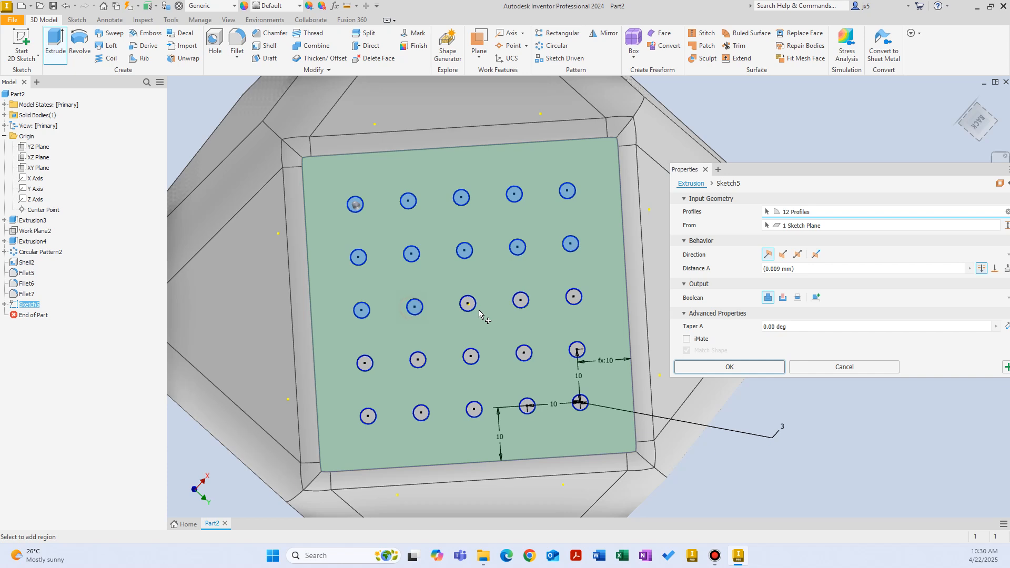
left_click(467, 304)
left_click(520, 300)
left_click(573, 299)
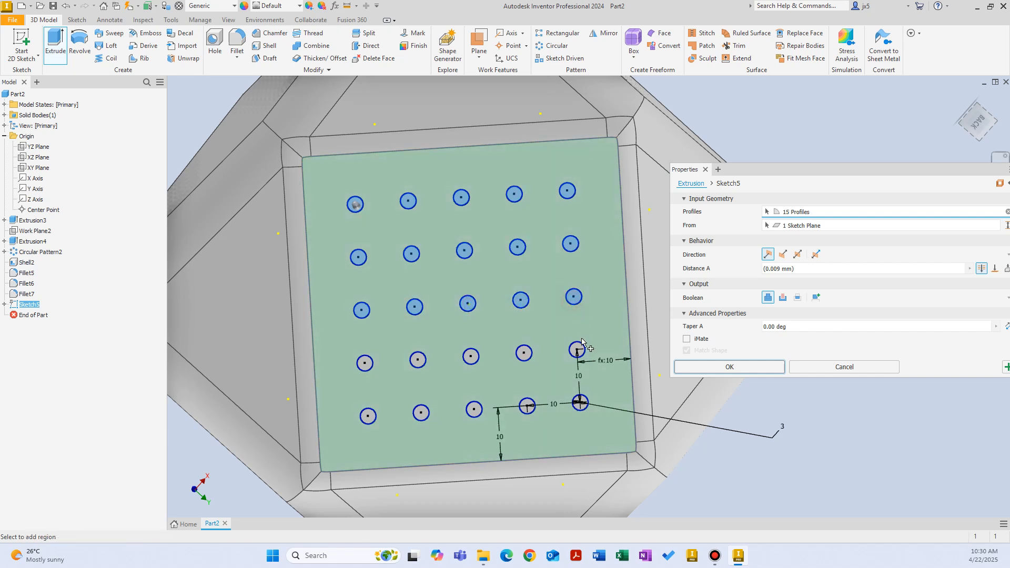
left_click(577, 351)
left_click(523, 354)
left_click(470, 358)
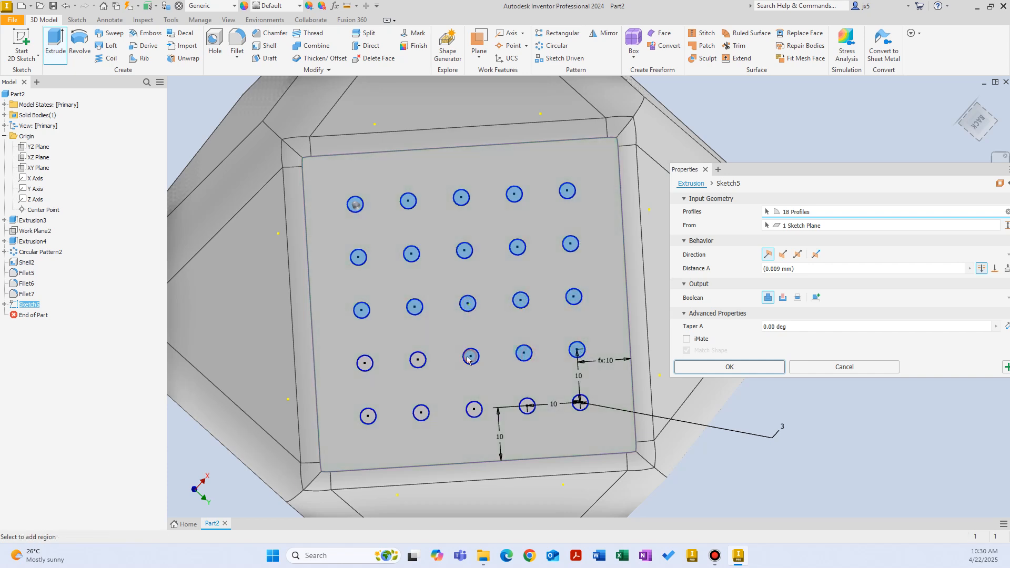
left_click(417, 361)
left_click(365, 363)
left_click(368, 416)
left_click(474, 410)
left_click(527, 406)
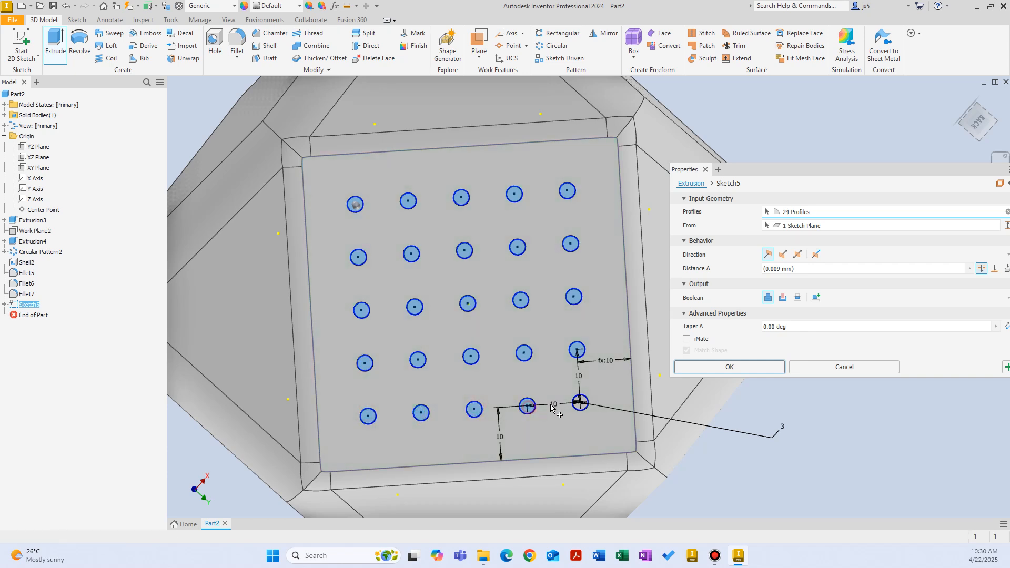
left_click(579, 403)
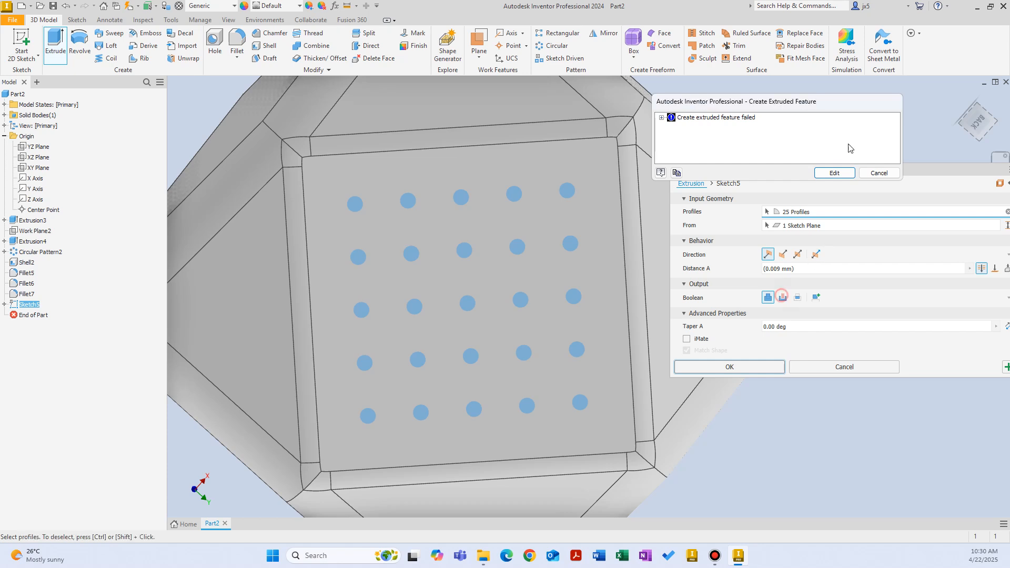
Return to editing the failed extrusion, set its Boolean output to Cut and create the drainage holes through the base.
left_click(834, 173)
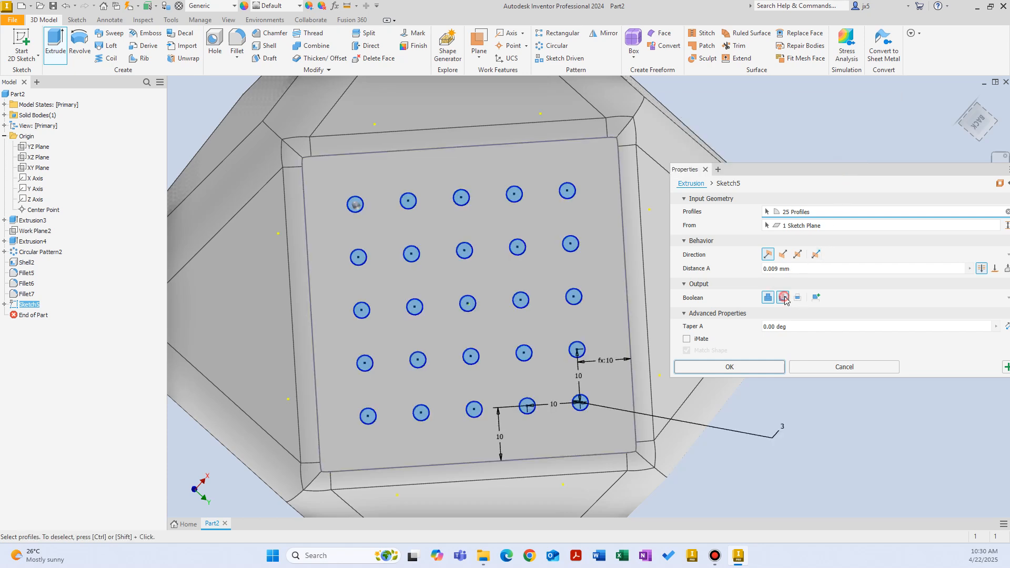
left_click(783, 297)
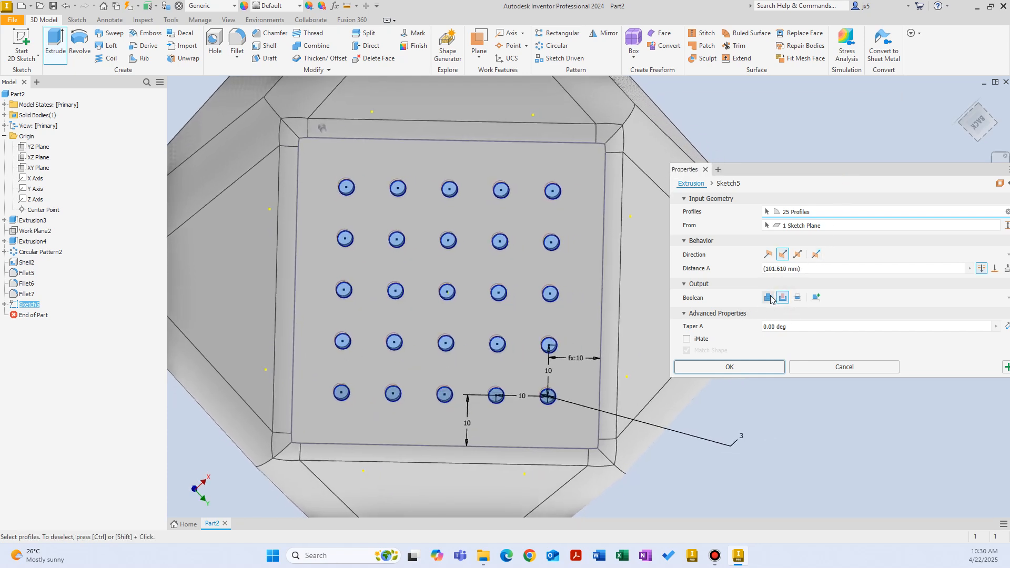
left_click(738, 366)
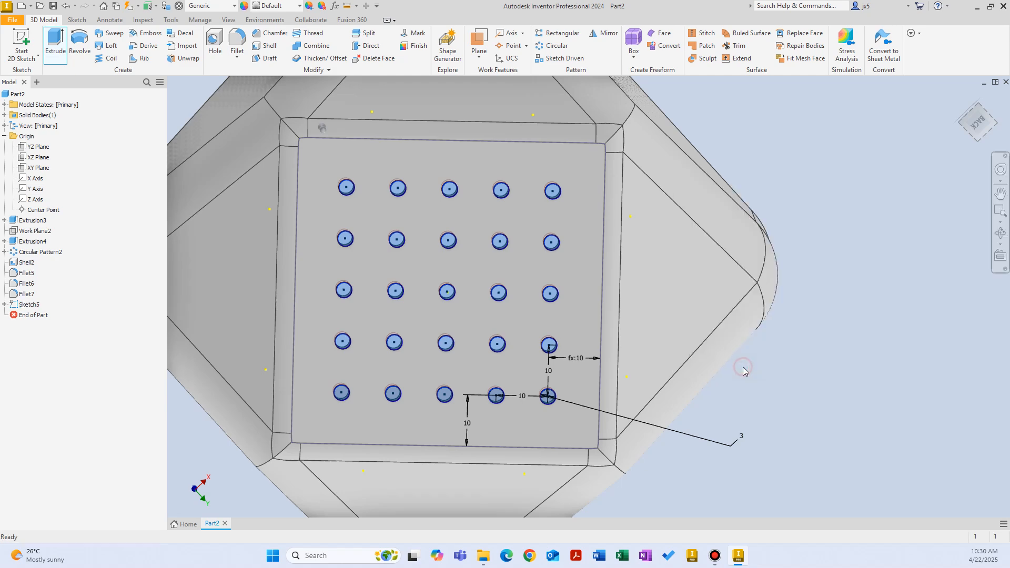
Start a new 2D sketch on the planter's bottom square face with the drainage holes.
key("F6")
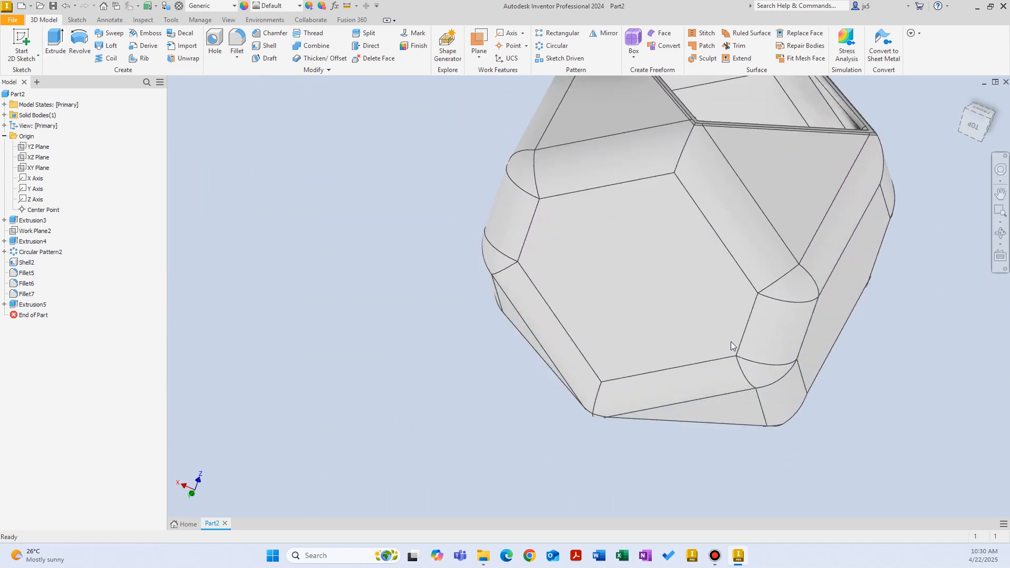
mouse_move(724, 338)
middle_mouse_down("shift")
mouse_move(604, 261)
mouse_move(642, 228)
mouse_move(619, 231)
mouse_move(594, 213)
middle_mouse_up("shift")
scroll(619, 232, "up", 2)
right_click(488, 132)
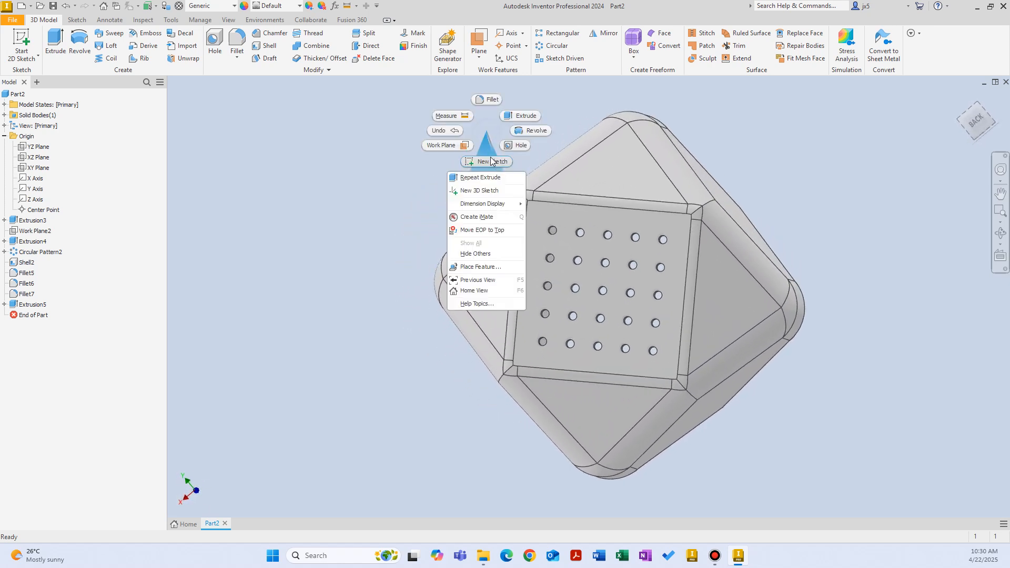
left_click(488, 162)
left_click(593, 232)
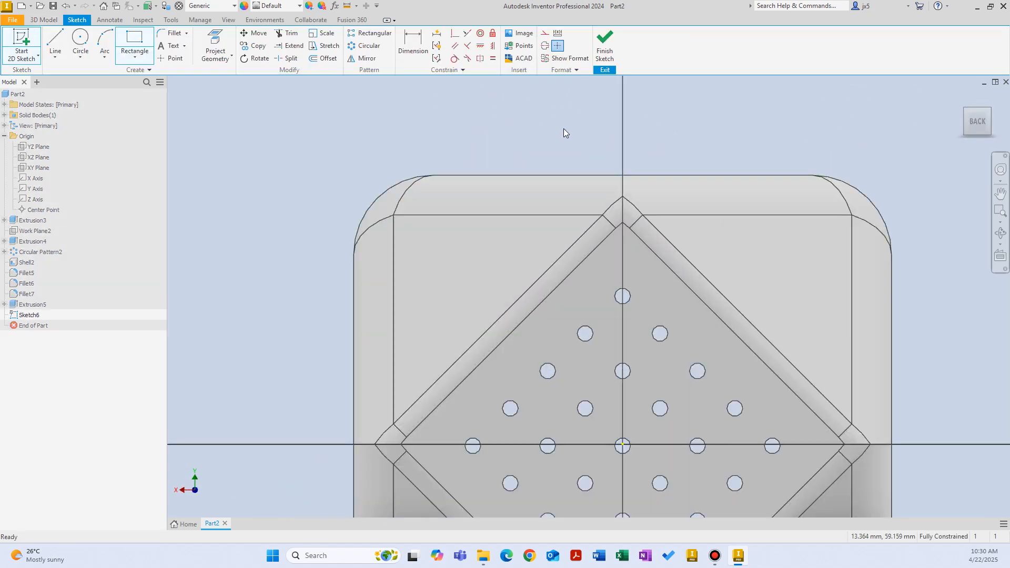
right_click(569, 127)
left_click(603, 142)
left_click(633, 233)
right_click(688, 135)
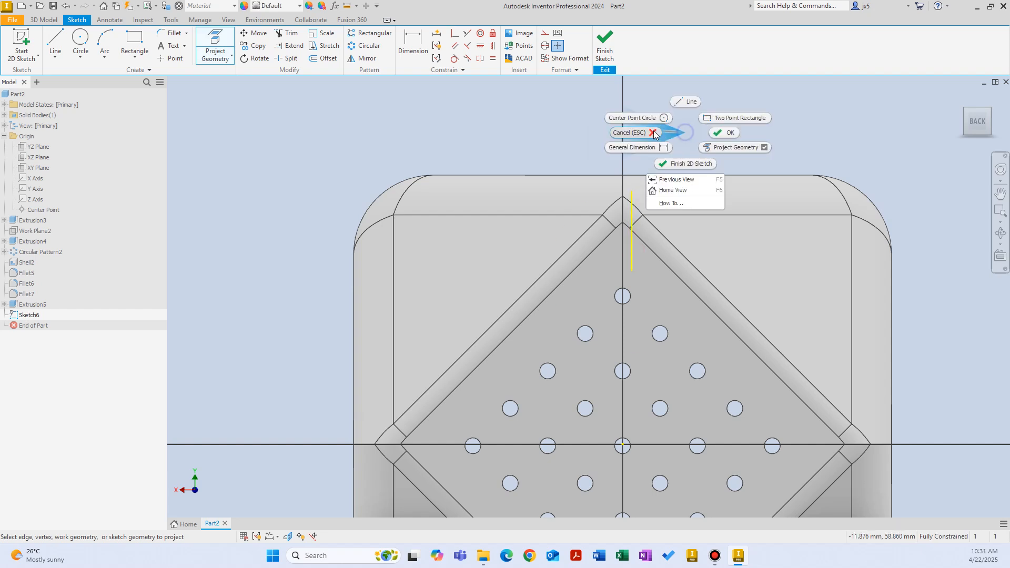
left_click(652, 131)
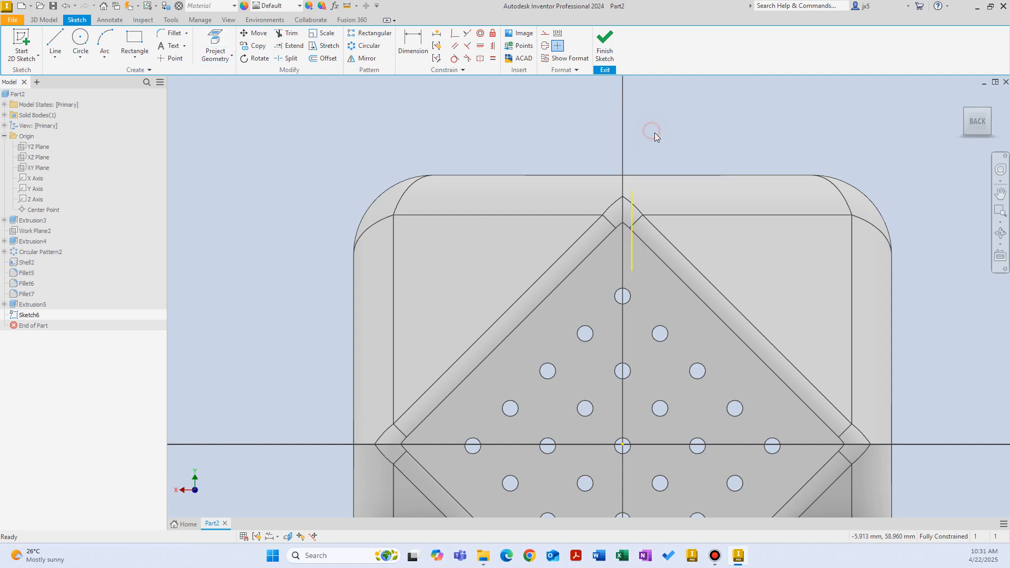
Project the bottom face's outline and its hole edges into the sketch.
right_click(706, 126)
left_click(728, 138)
left_click(660, 289)
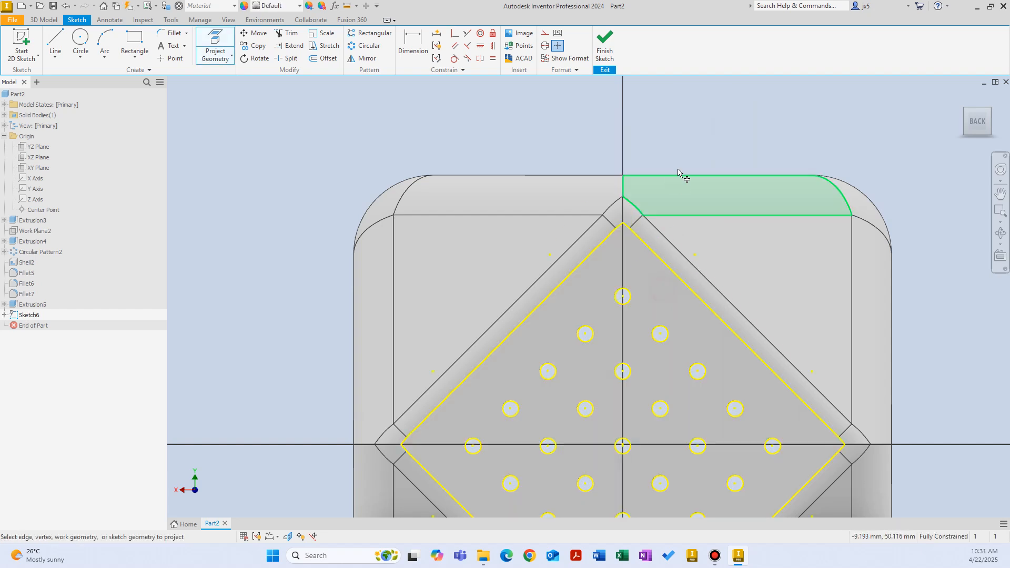
Sketch a triangle of three lines about 2.4 mm high between the bottom face's corner and the nearest hole.
right_click(709, 128)
left_click(714, 99)
scroll(619, 252, "down", 5)
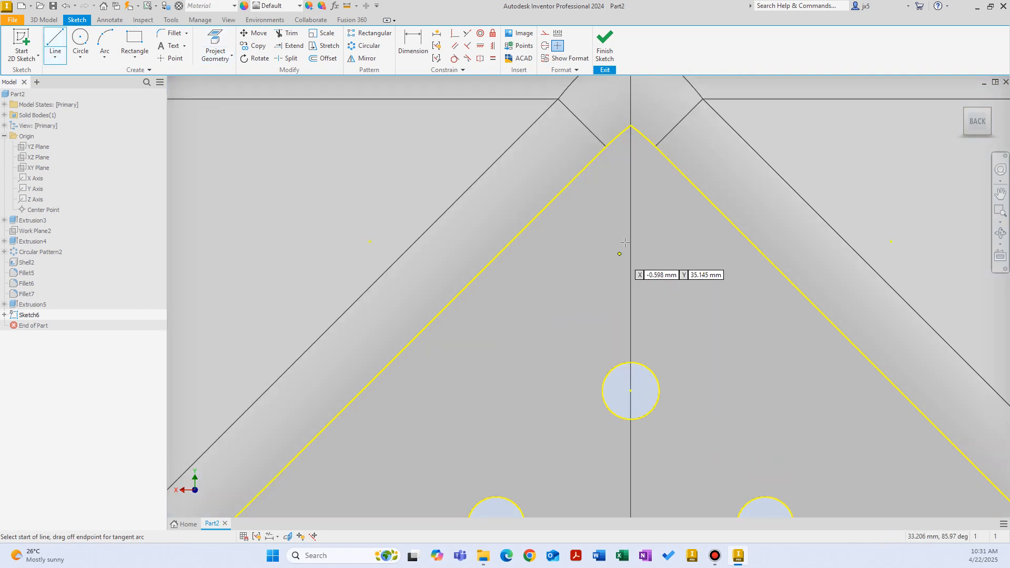
left_click(585, 235)
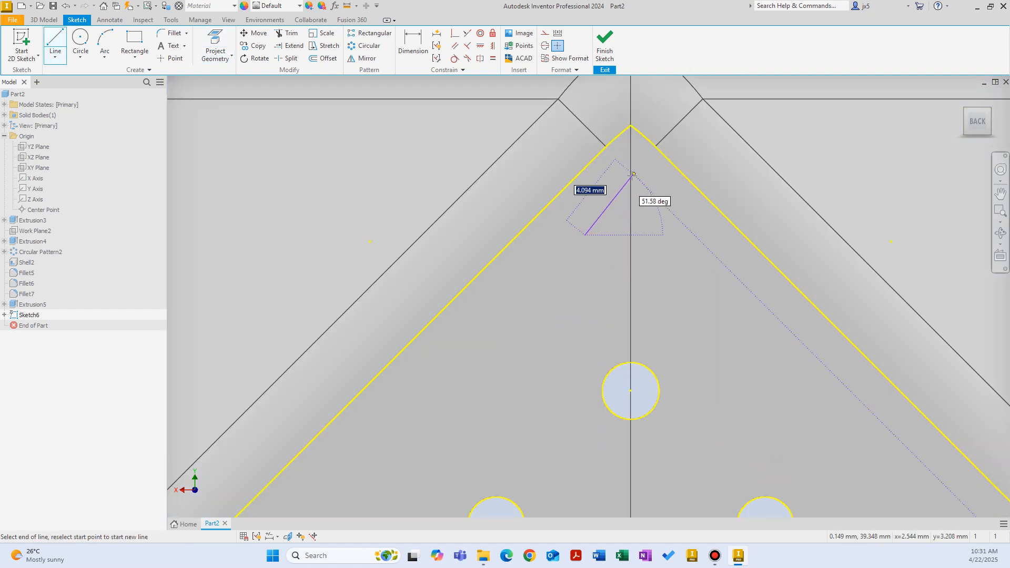
left_click(625, 188)
left_click(684, 235)
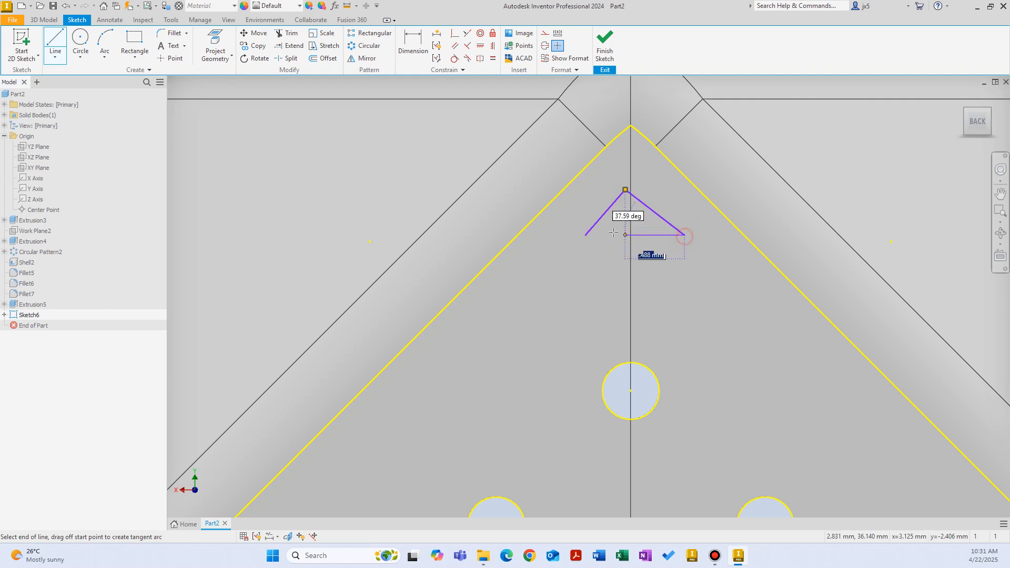
left_click(587, 232)
right_click(563, 189)
left_click(594, 190)
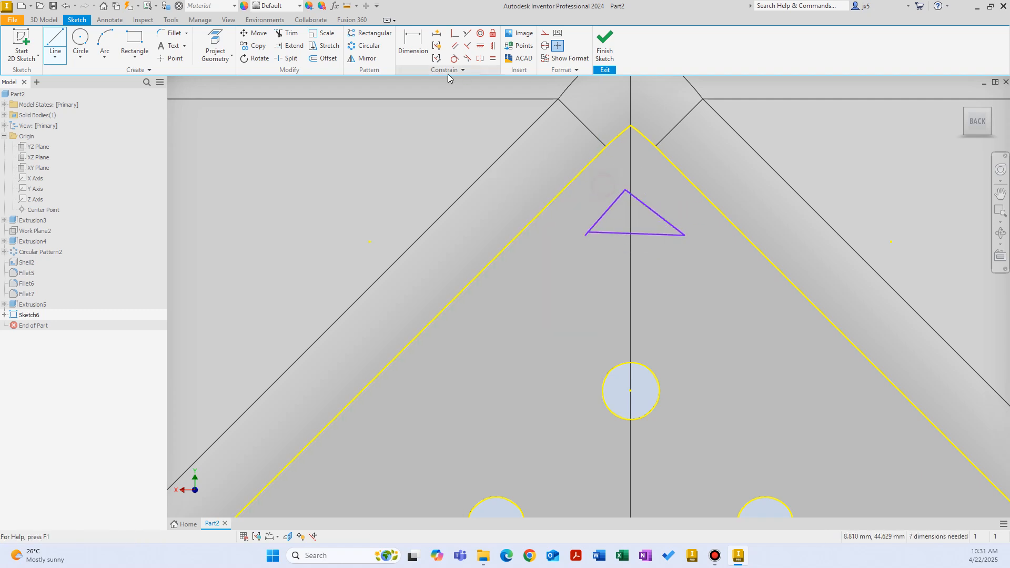
Trim the line end overshooting the triangle's lower-left corner.
left_click(296, 37)
scroll(594, 234, "up", 3)
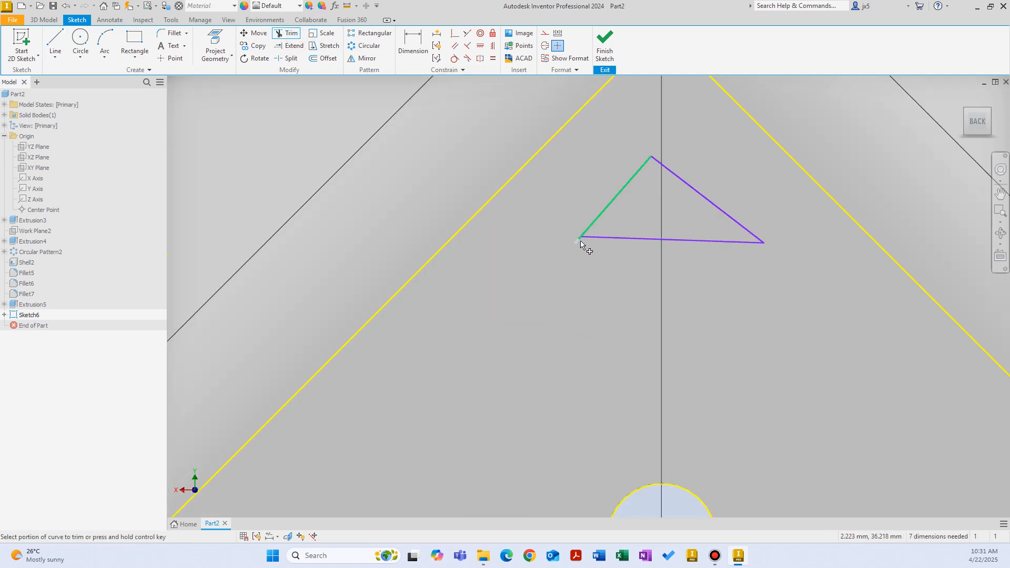
scroll(630, 301, "down", 3)
right_click(630, 298)
left_click(661, 289)
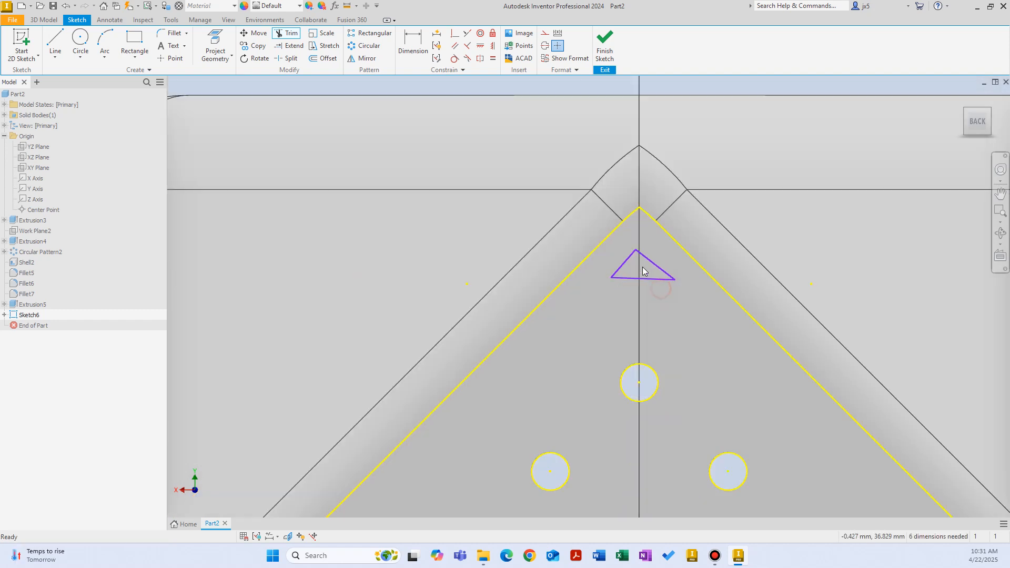
Constrain the triangle's two sloping sides parallel to the adjacent projected edges of the bottom face.
left_click(624, 265)
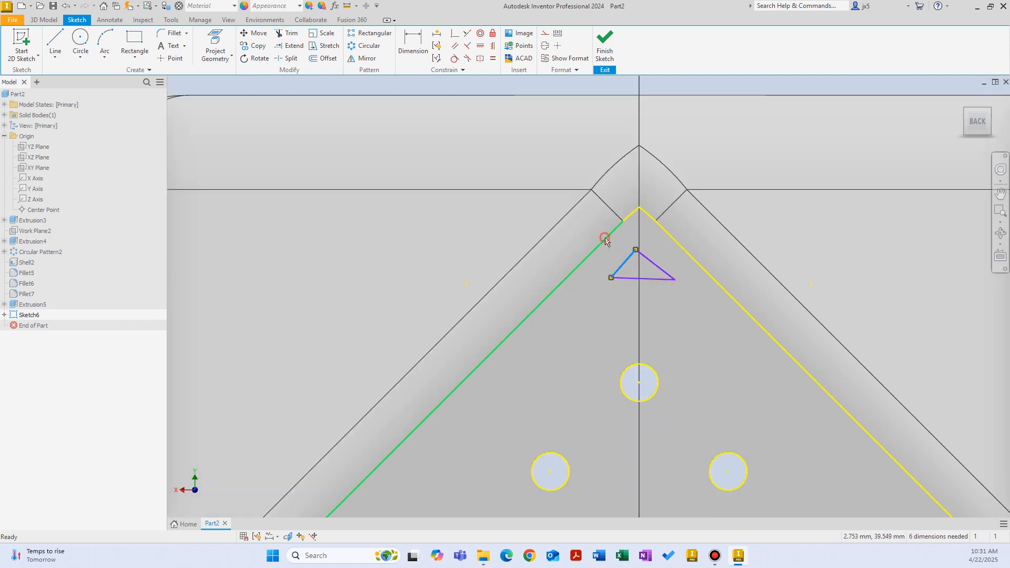
left_click(614, 234, "ctrl")
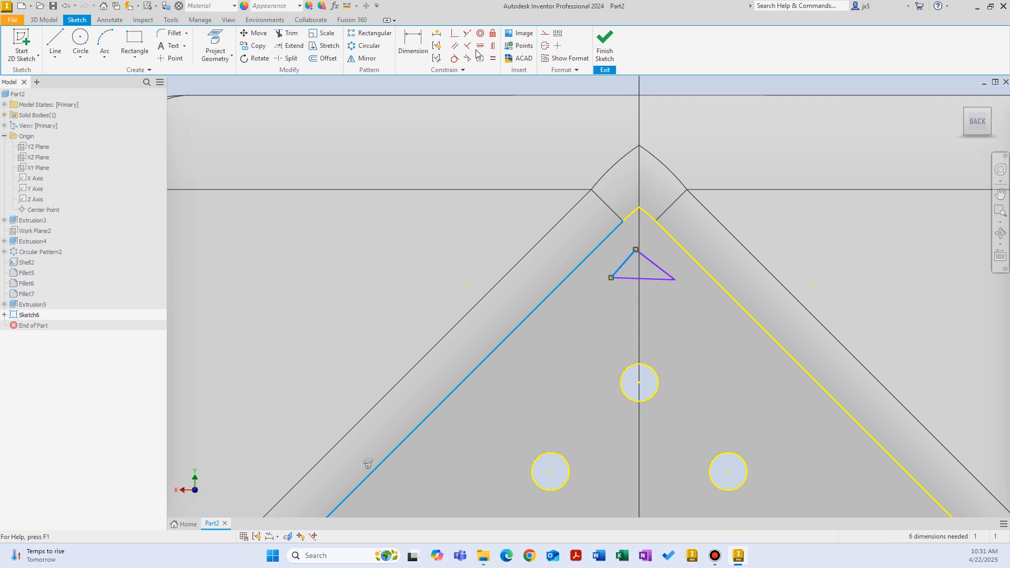
left_click(458, 47)
left_click(656, 270)
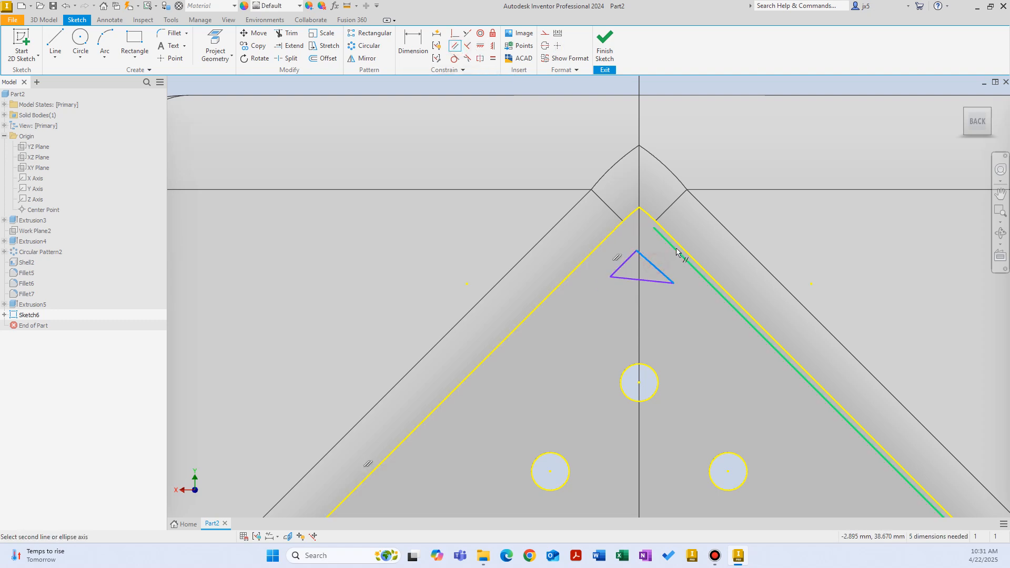
left_click(675, 243)
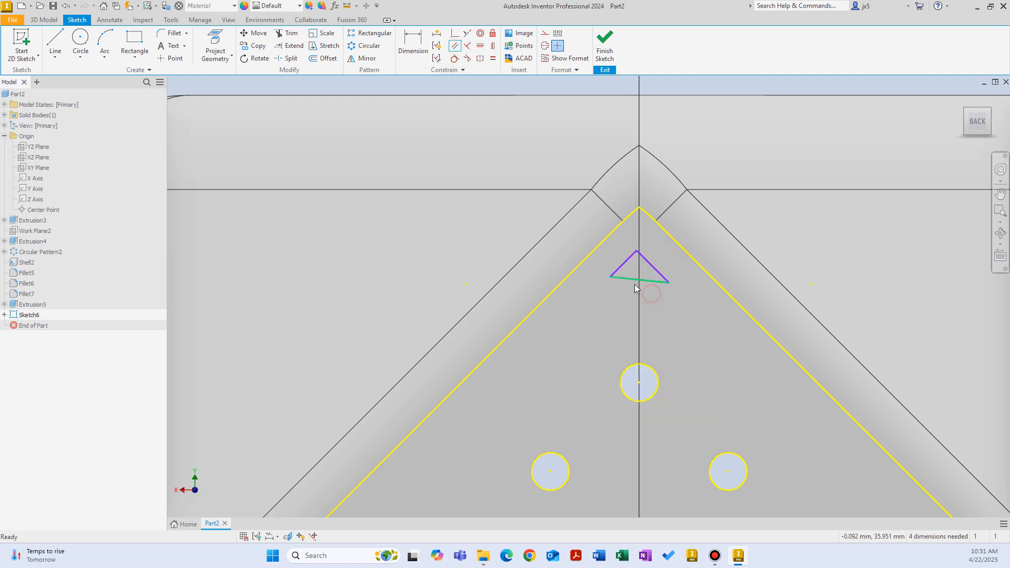
Constrain the triangle's two sloping sides to equal length.
right_click(615, 301)
left_click(622, 276)
right_click(594, 310)
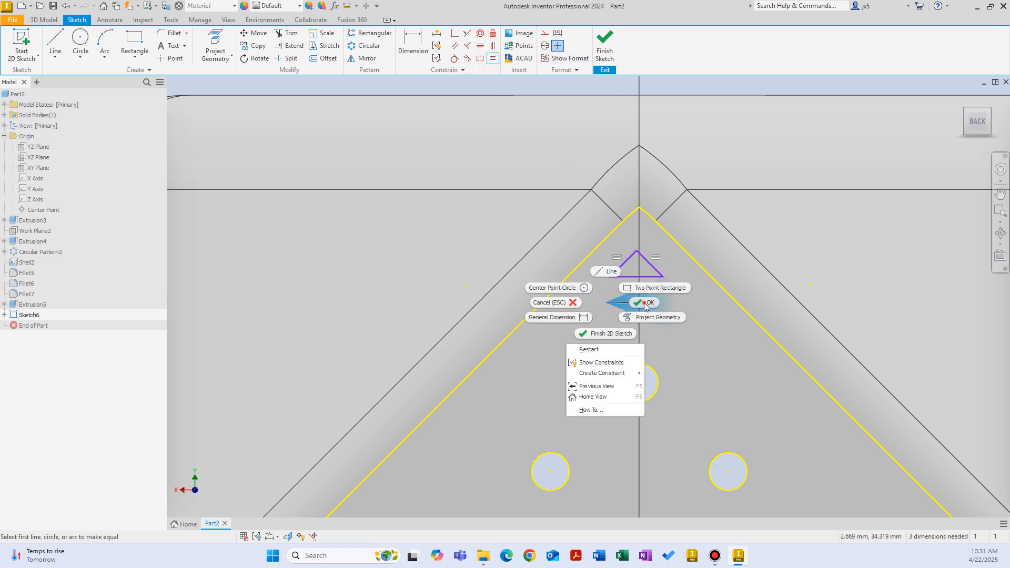
Dimension the length of the triangle's left sloping side, try 4 mm and undo that value.
left_click(631, 267)
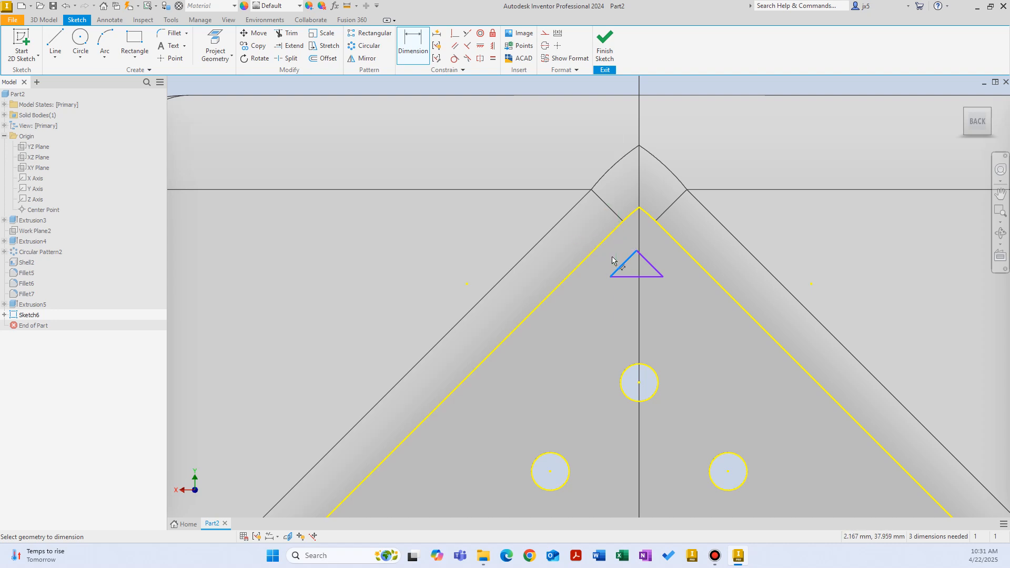
left_click(608, 263)
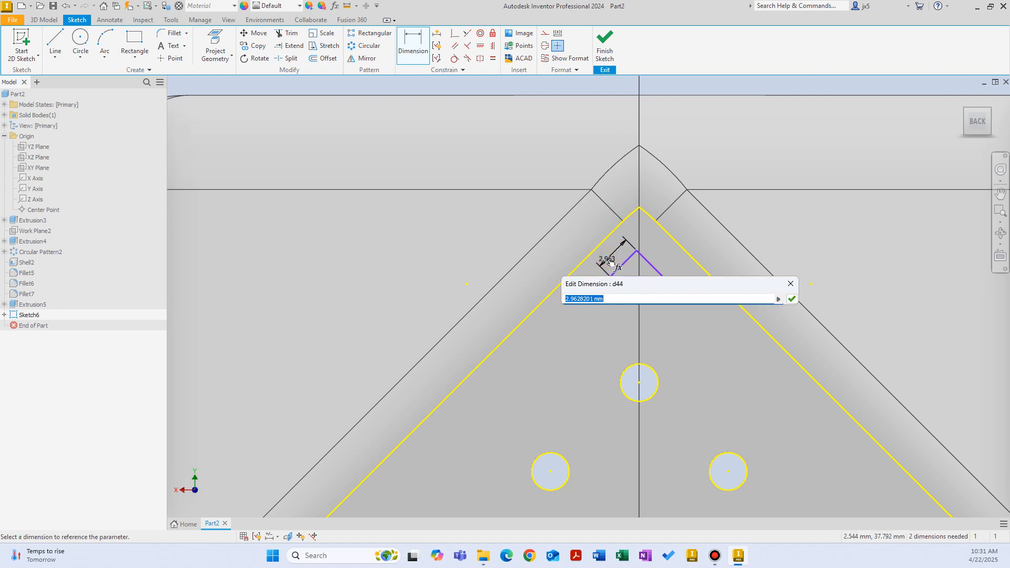
type("4")
key("Return")
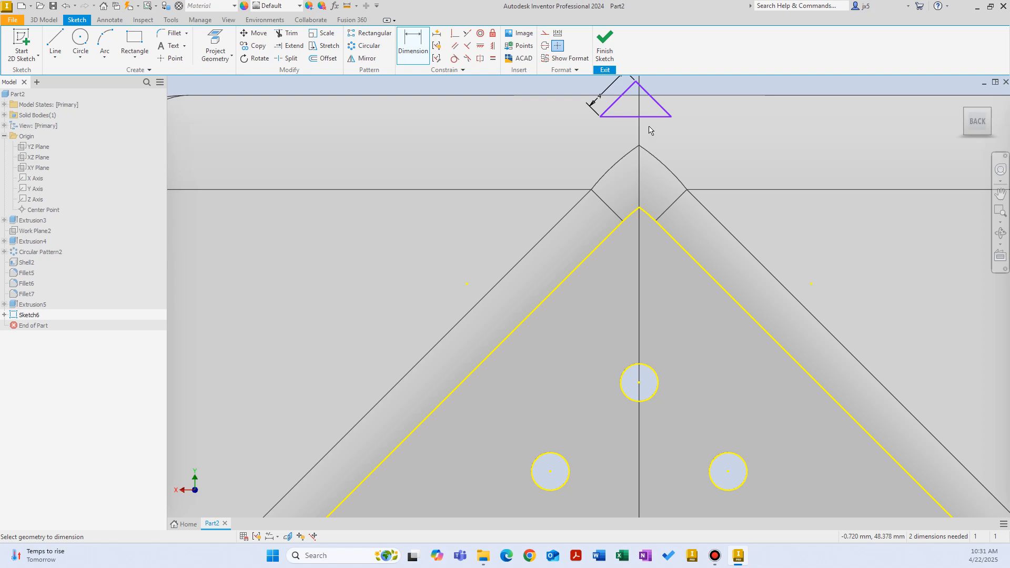
key("ctrl+z")
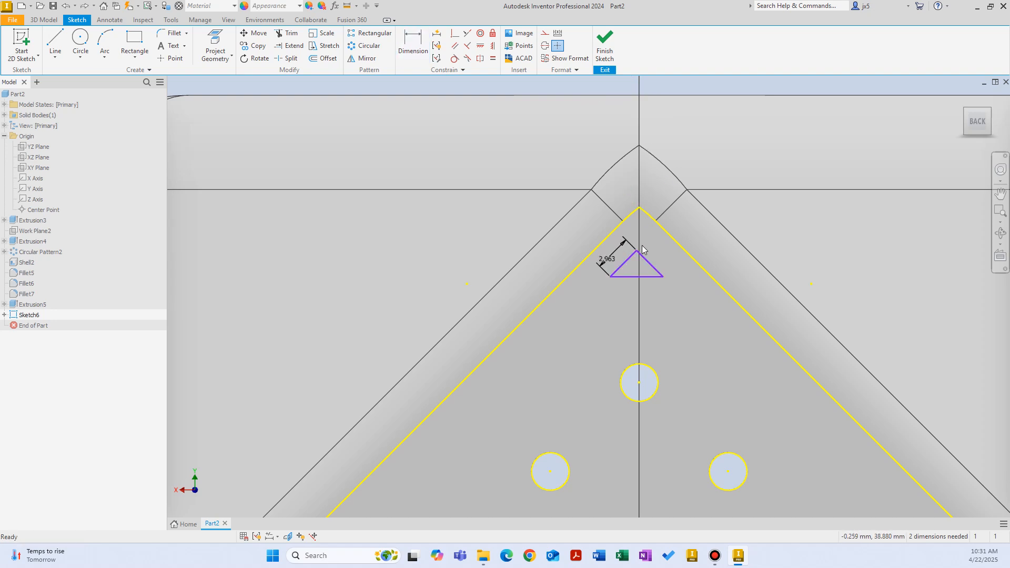
Draw a construction line from the bottom face's corner to the centre of the nearest drainage hole.
right_click(660, 256)
left_click(654, 219)
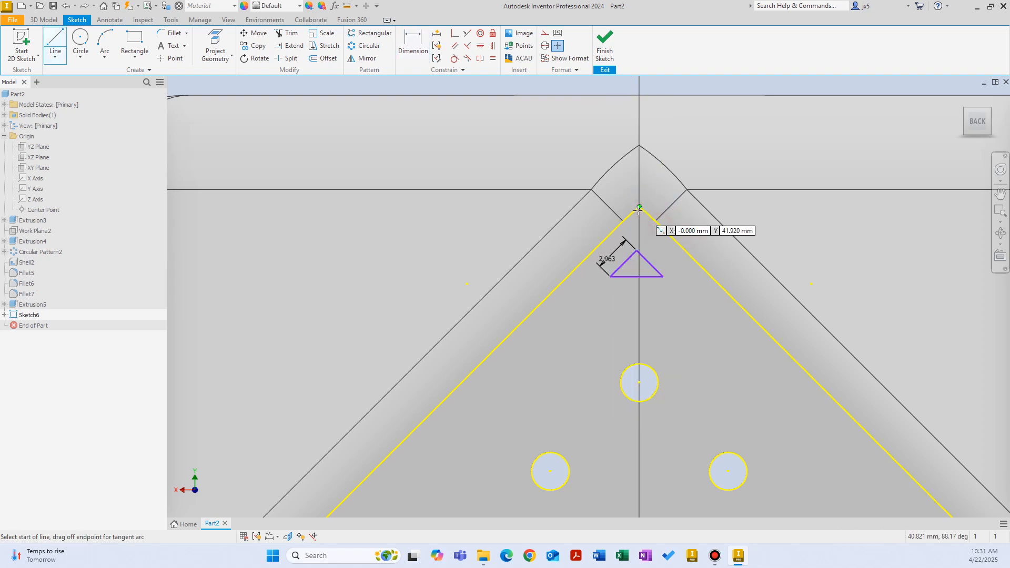
left_click(639, 207)
left_click(639, 381)
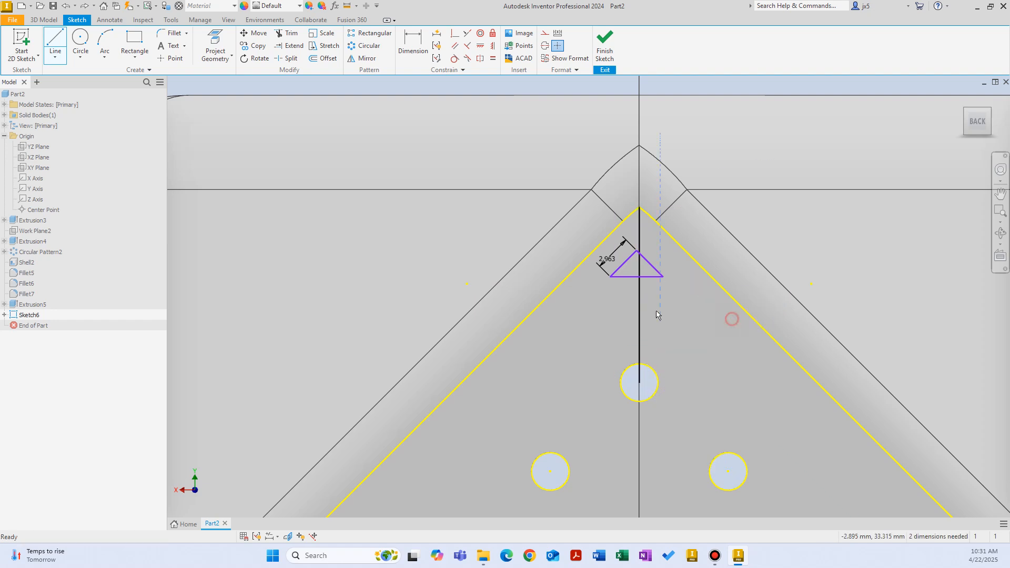
key("Escape")
right_click(641, 315)
left_click(705, 308)
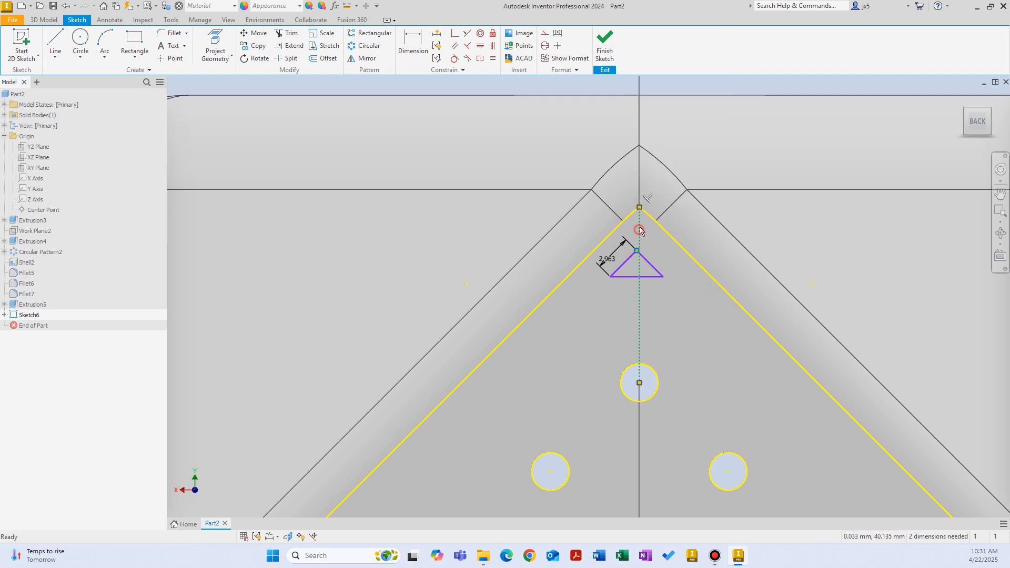
Constrain the triangle's apex coincident with the construction line.
left_click(457, 34)
right_click(694, 318)
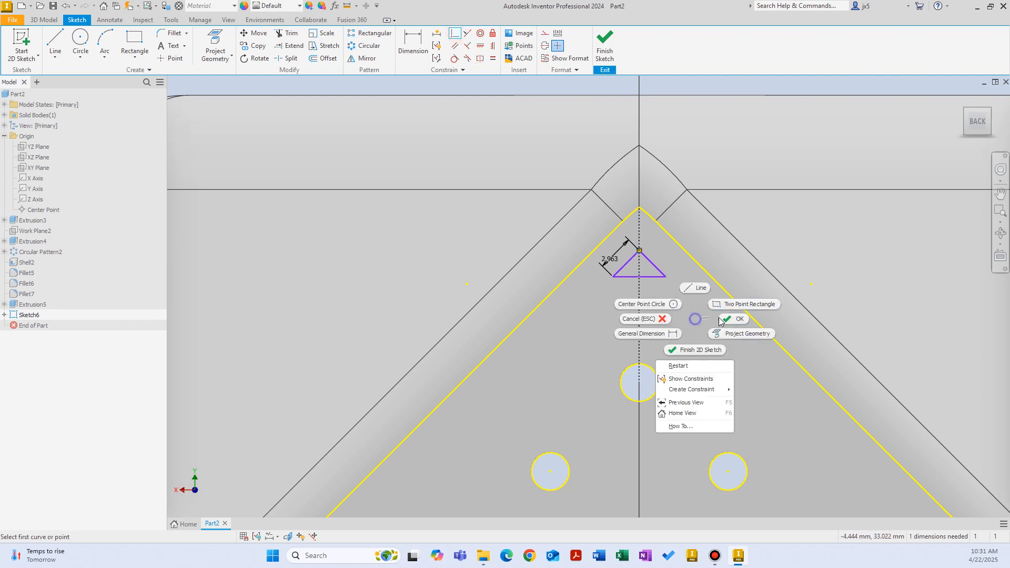
left_click(727, 319)
Set the triangle's left sloping side to 4 mm and move the triangle back inside the bottom face, beneath its corner.
left_click(613, 256)
double_click(613, 256)
type("4")
key("Return")
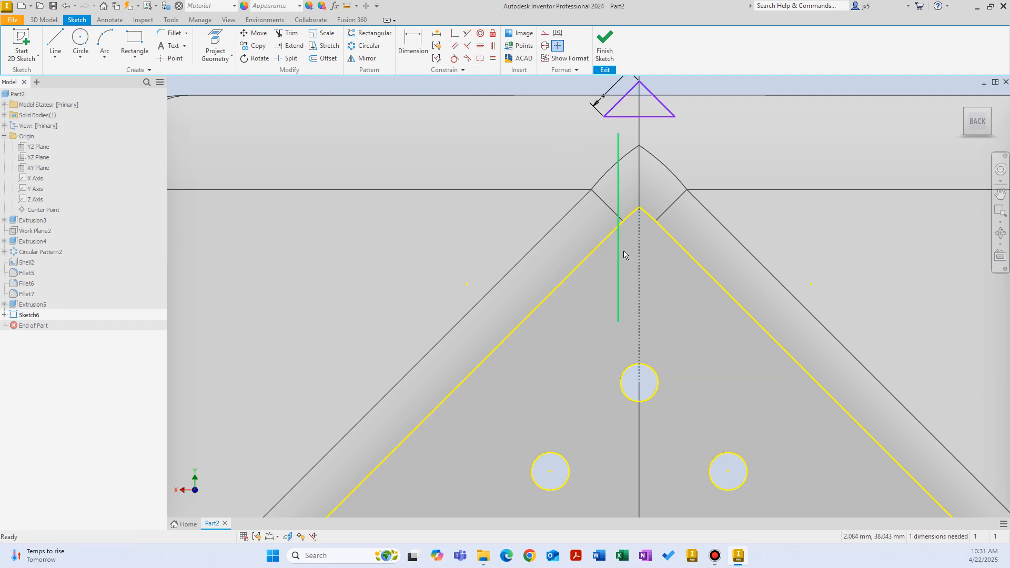
left_click_drag(637, 116, 635, 290)
Dimension the distance between the bottom face's corner and the triangle's apex as 4 mm.
left_click(726, 86)
right_click(726, 87)
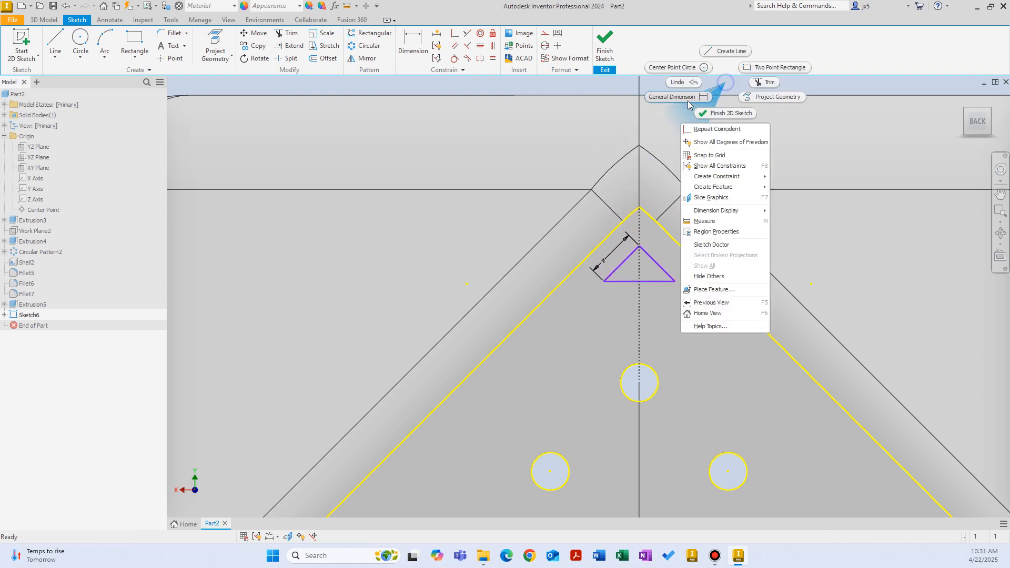
left_click(684, 100)
left_click(640, 209)
left_click(639, 246)
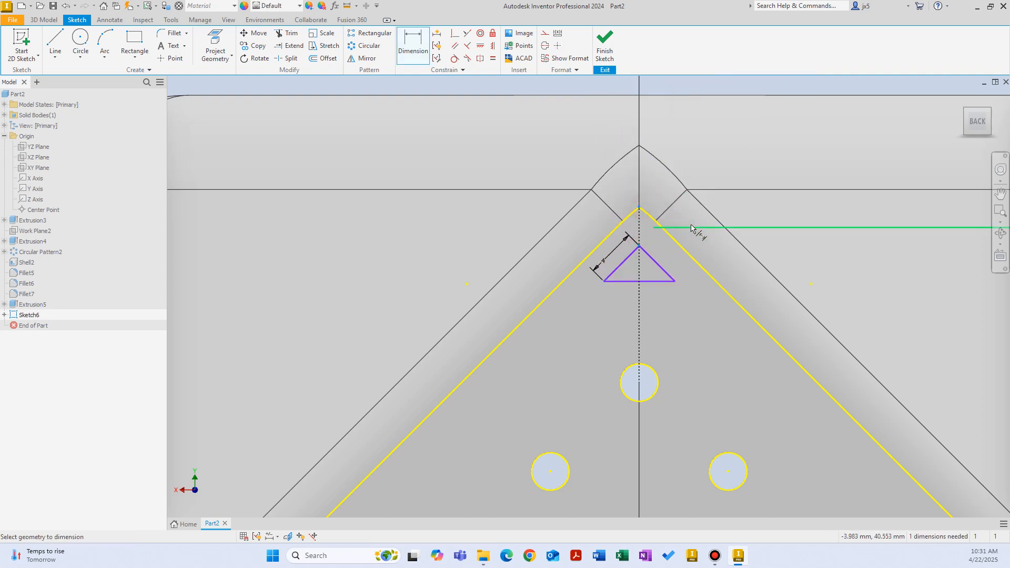
left_click(654, 238)
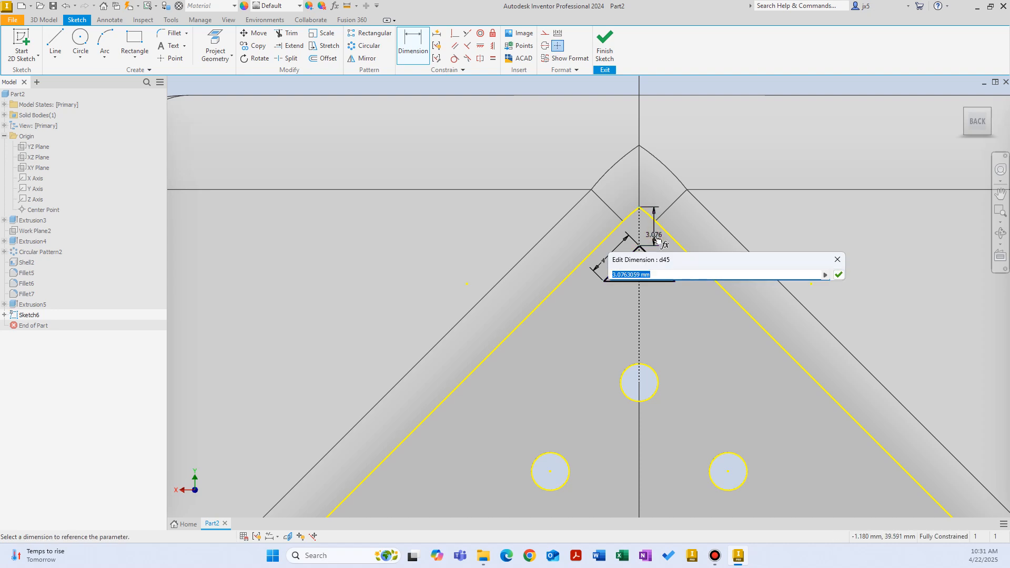
type("4")
key("Return")
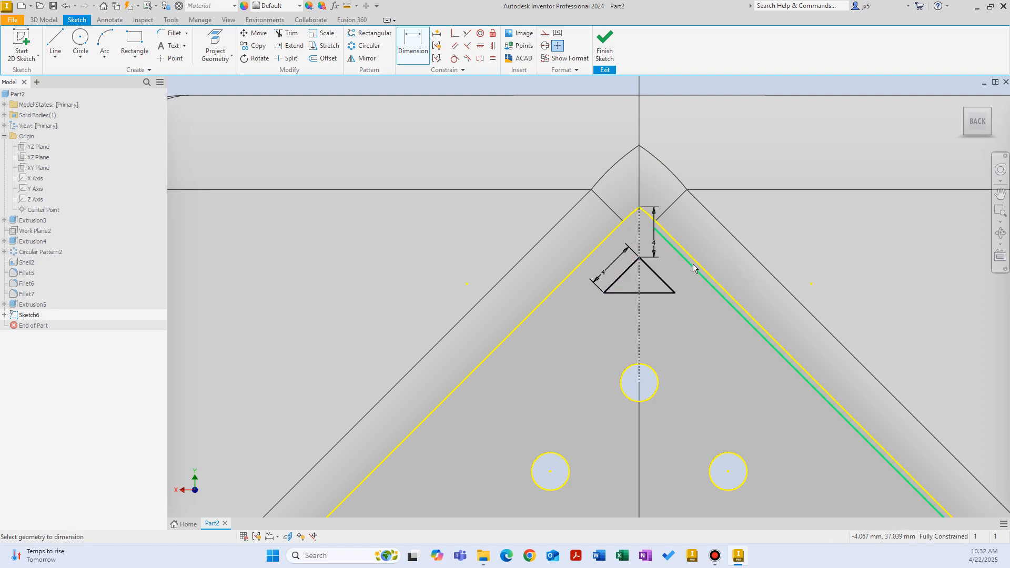
right_click(683, 268)
left_click(714, 269)
Create a circular pattern of the triangle's three lines around the sketch origin with 4 instances over 360 degrees.
scroll(719, 335, "up", 5)
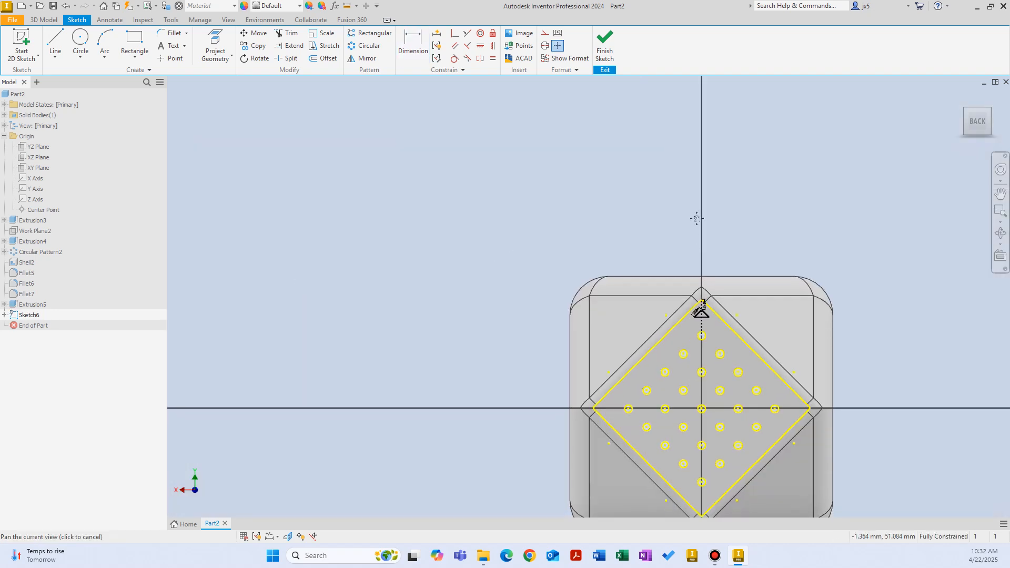
left_click(364, 45)
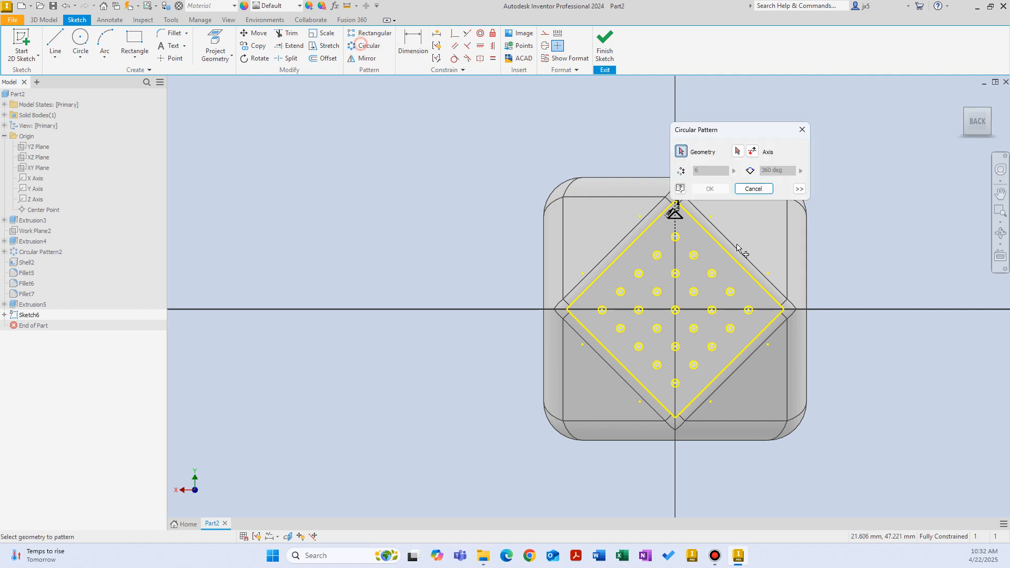
scroll(697, 217, "down", 5)
left_click(610, 214)
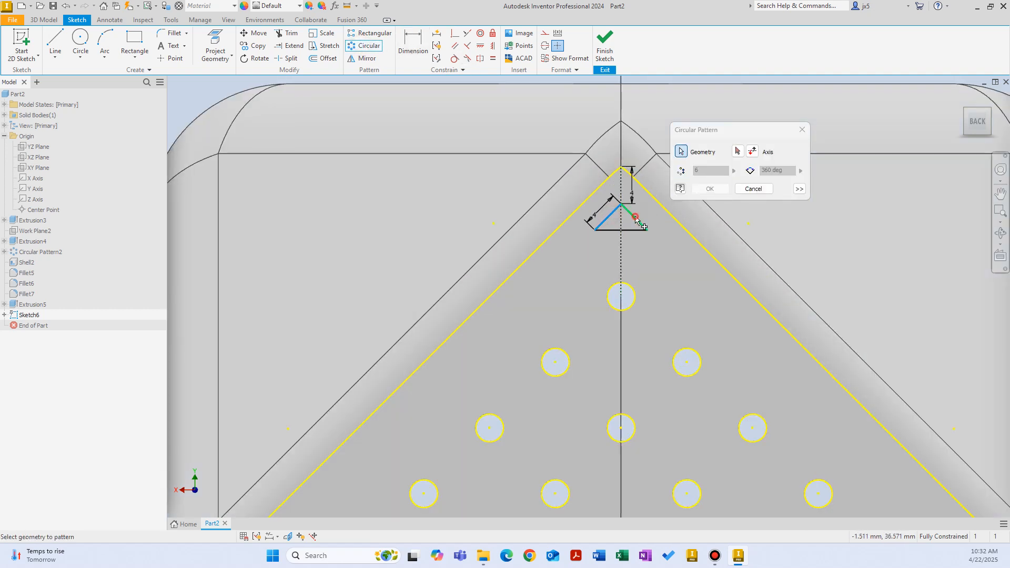
left_click(738, 152)
scroll(726, 411, "up", 4)
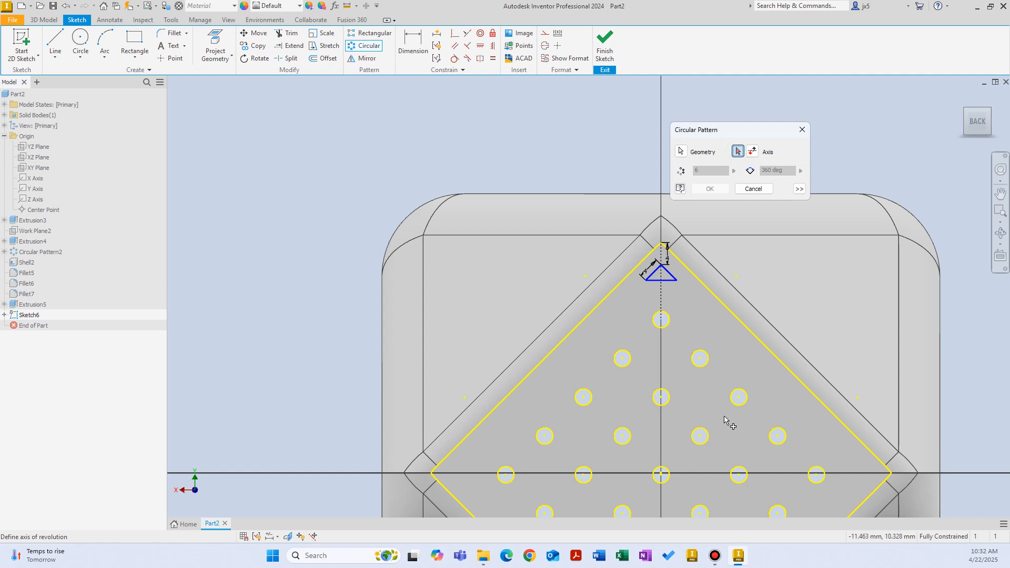
scroll(683, 394, "down", 8)
left_click(625, 427)
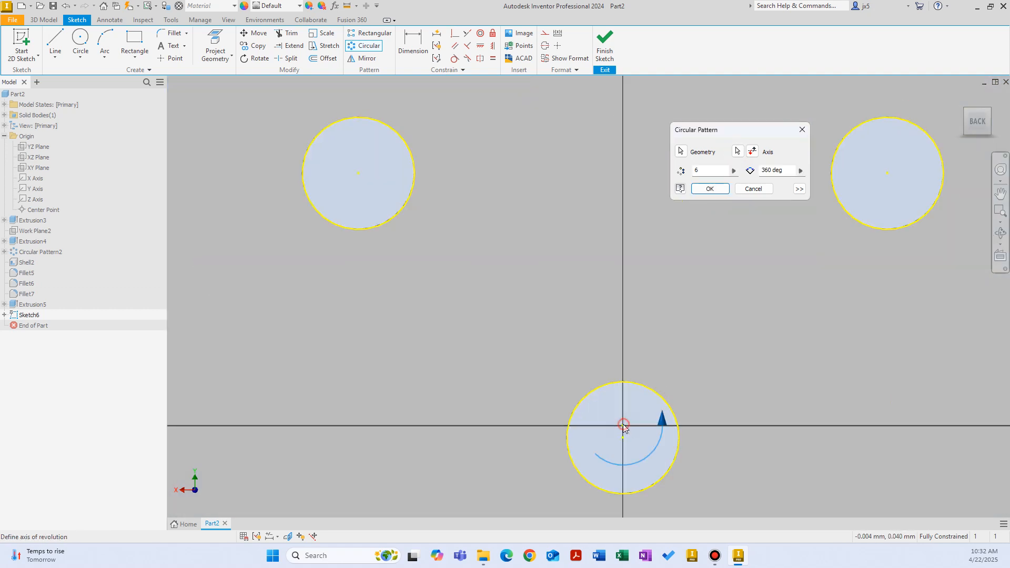
scroll(684, 399, "up", 6)
double_click(714, 171)
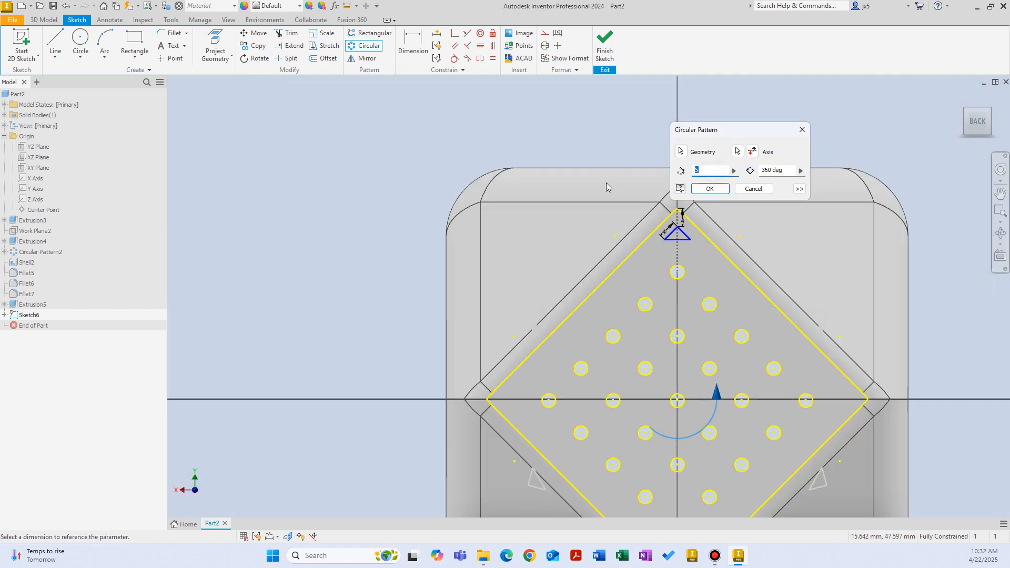
type("4")
left_click(709, 188)
Finish the sketch containing the four corner triangles.
scroll(658, 275, "up", 1)
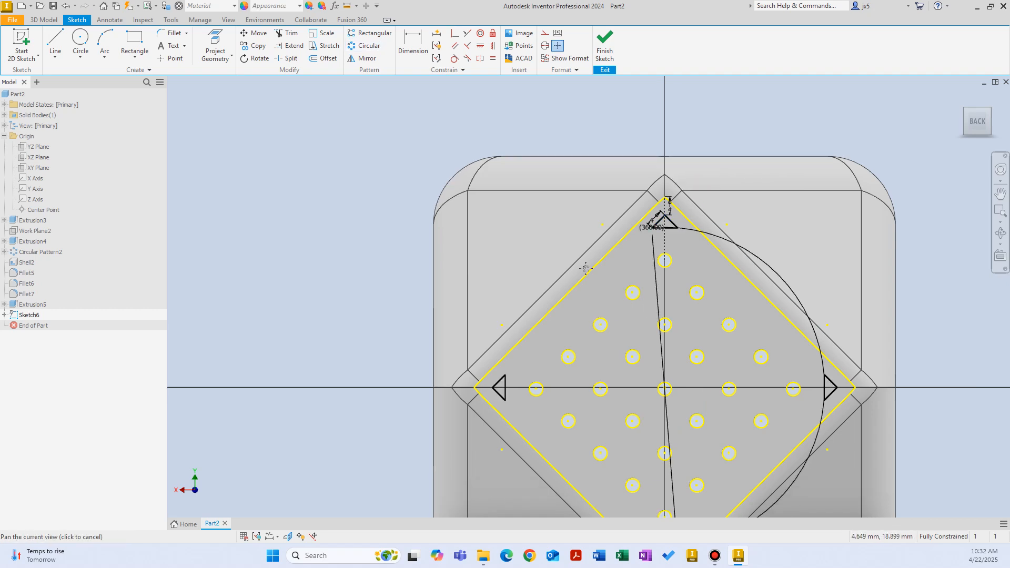
scroll(575, 401, "down", 1)
right_click(321, 243)
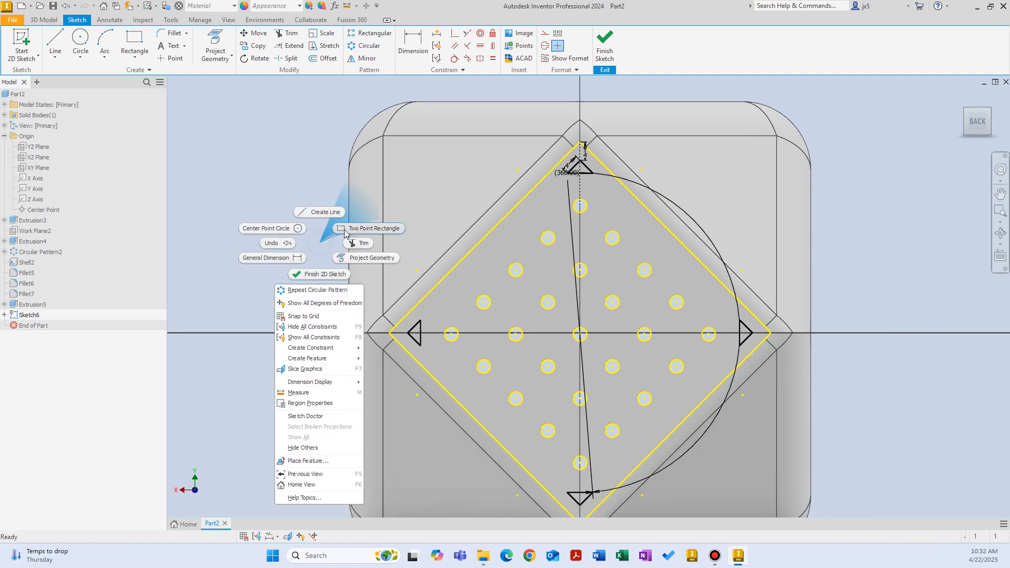
right_click(311, 240)
right_click(311, 237)
left_click(322, 266)
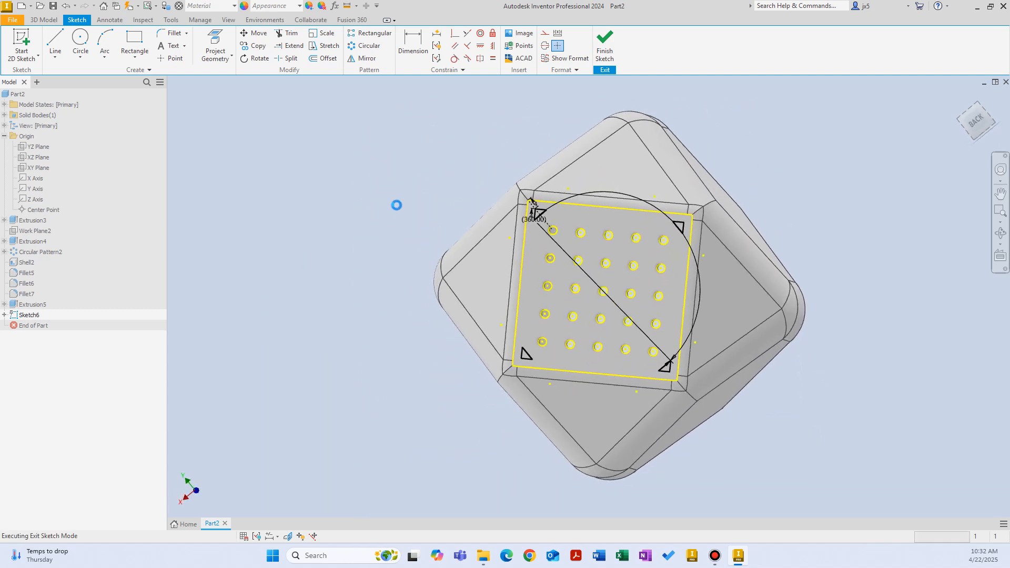
Extrude the four corner triangles 3 mm outward from the bottom face, joining them to the planter as feet.
right_click(397, 206)
left_click(454, 145)
scroll(523, 315, "down", 5)
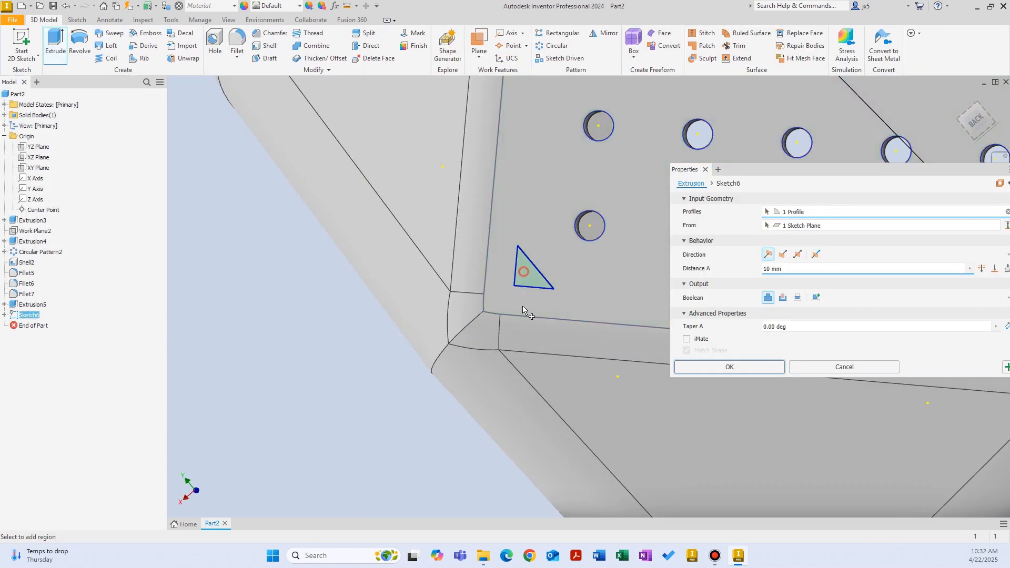
scroll(523, 315, "up", 5)
left_click(547, 311)
scroll(558, 308, "down", 5)
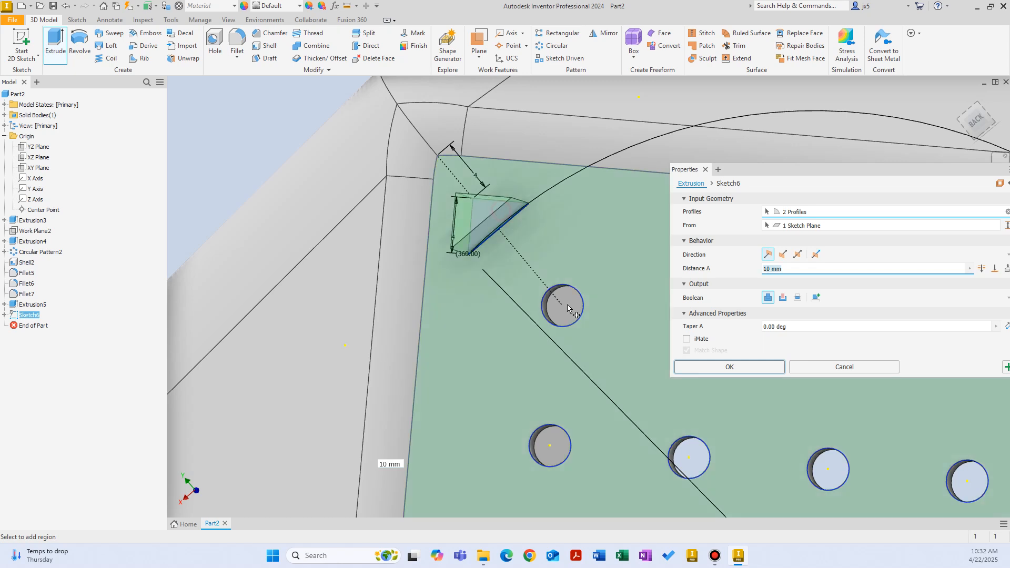
scroll(567, 304, "up", 5)
left_click(592, 328)
scroll(515, 318, "down", 5)
left_click(517, 319)
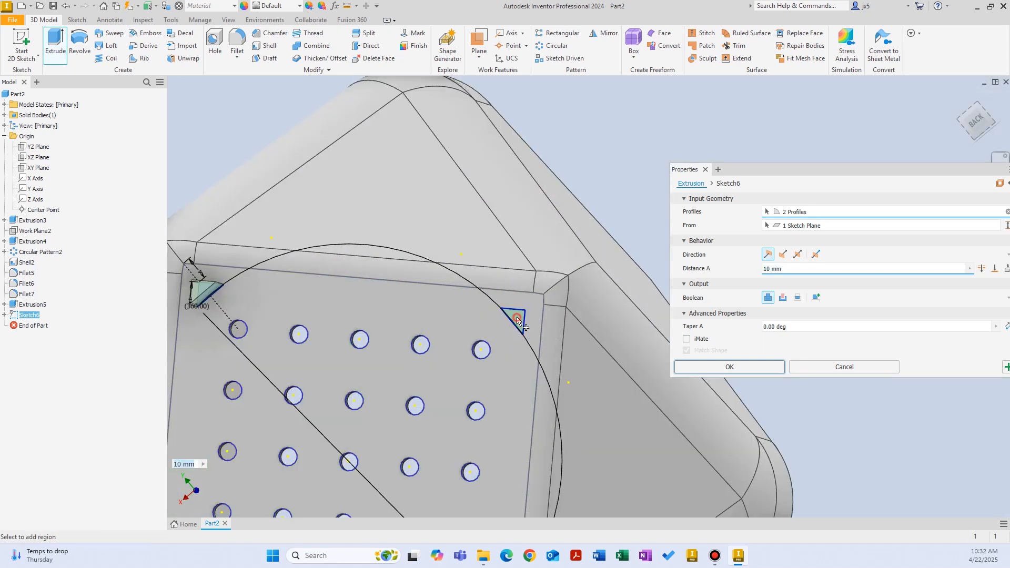
middle_click_drag(517, 320, 521, 137)
left_click(179, 418)
left_click(476, 442)
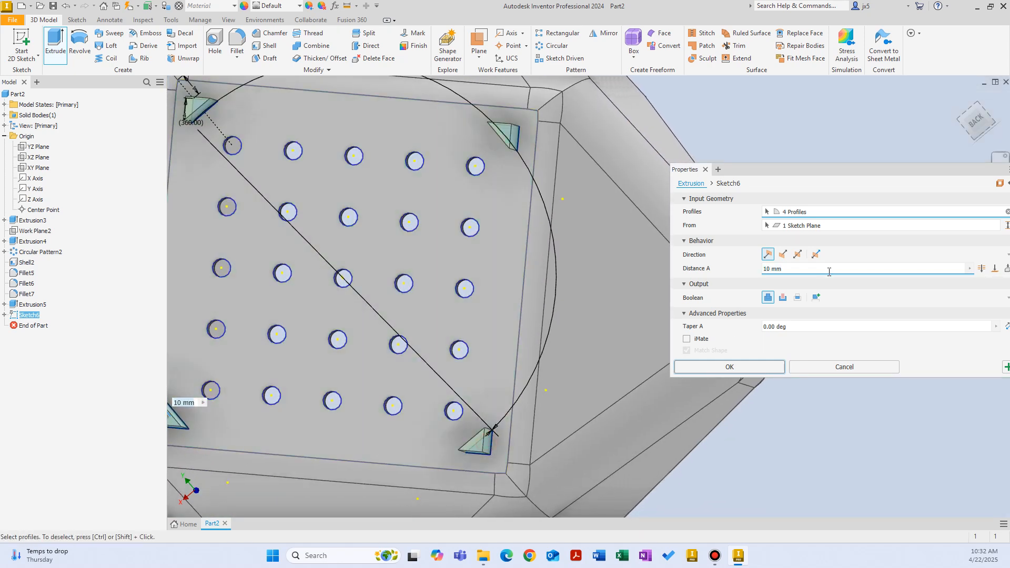
type("3")
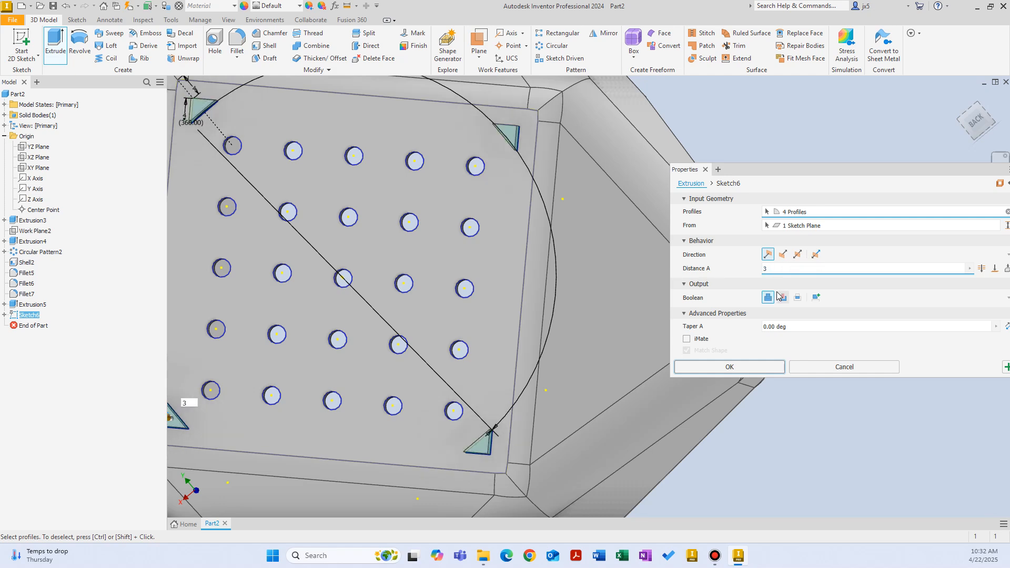
left_click(729, 367)
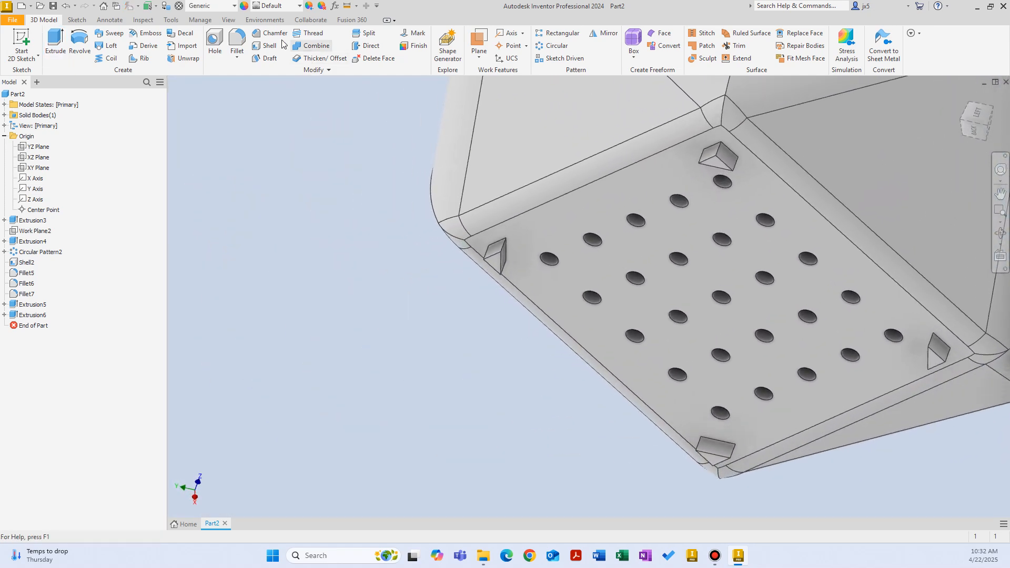
Start a 2 mm fillet and select the three base edges where the first triangular foot meets the planter's bottom face.
left_click(237, 43)
key("BackSpace")
type("2")
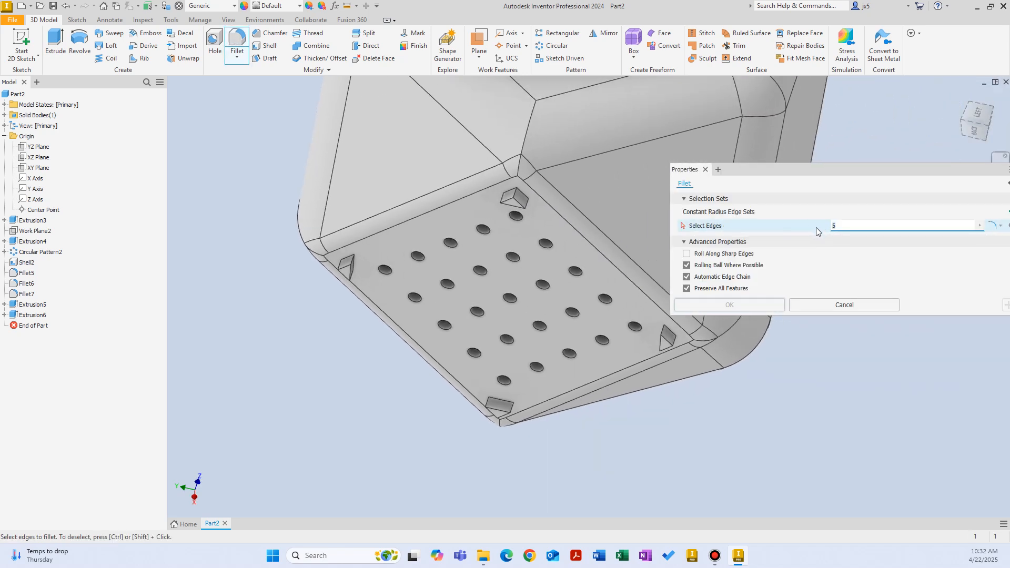
scroll(503, 183, "down", 5)
left_click(584, 224)
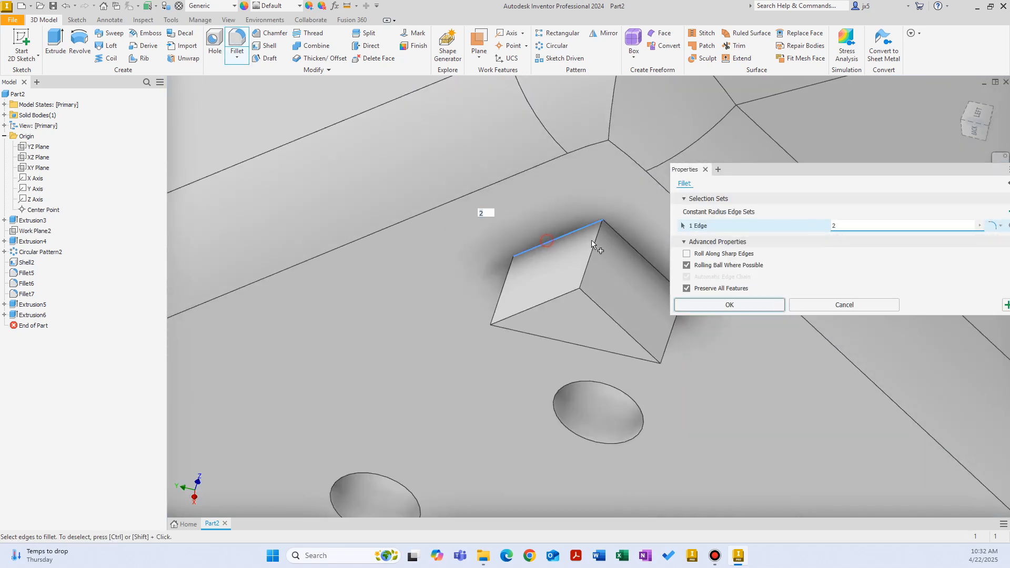
scroll(621, 272, "down", 2)
scroll(621, 271, "up", 3)
left_click(599, 336)
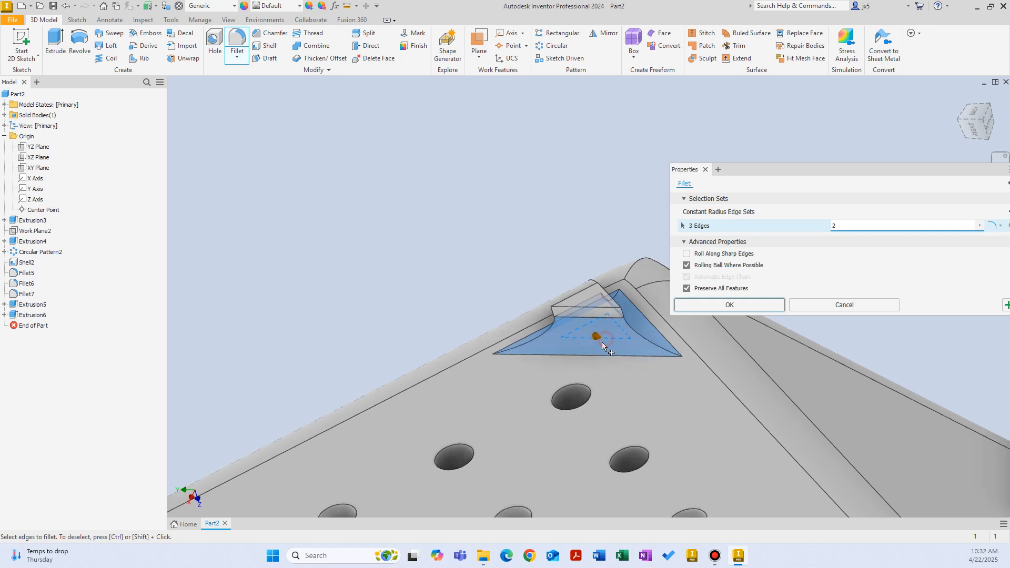
Add the three base edges of the second triangular foot to the 2 mm fillet selection.
middle_click_drag(599, 336, 495, 202, "shift")
left_click(515, 184)
scroll(620, 125, "down", 4)
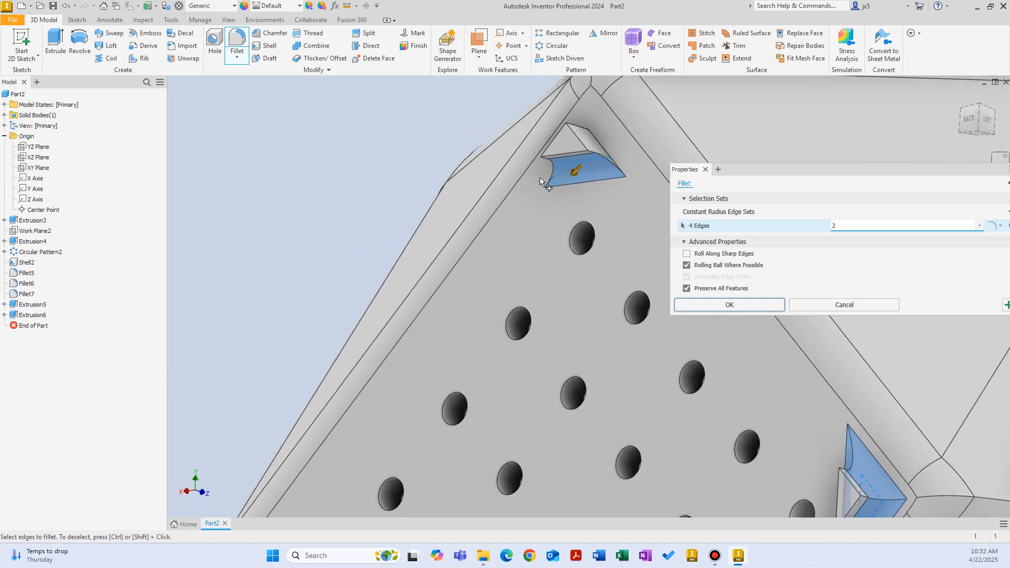
scroll(620, 142, "up", 3)
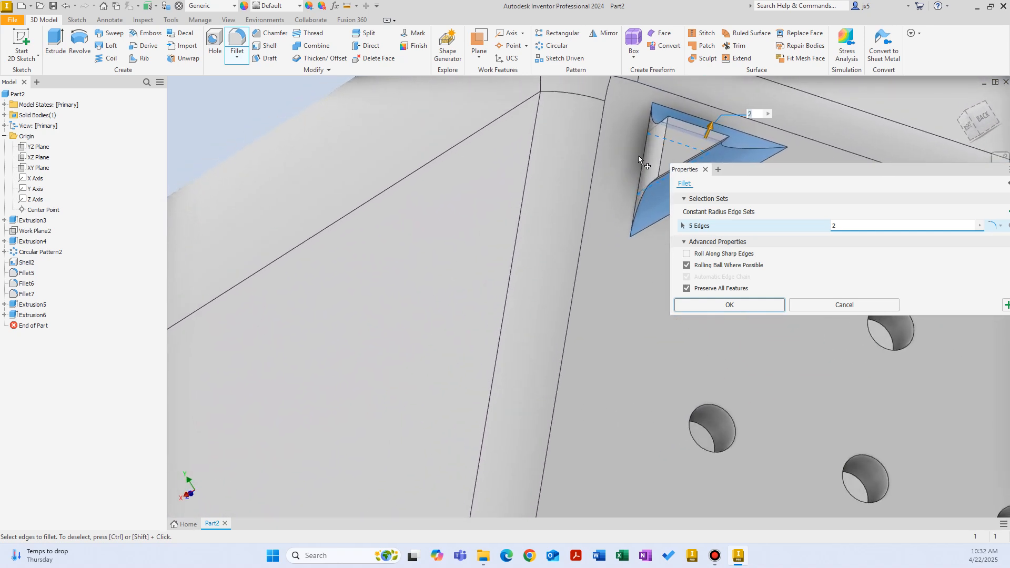
left_click(638, 154)
middle_click_drag(639, 153, 620, 142, "shift")
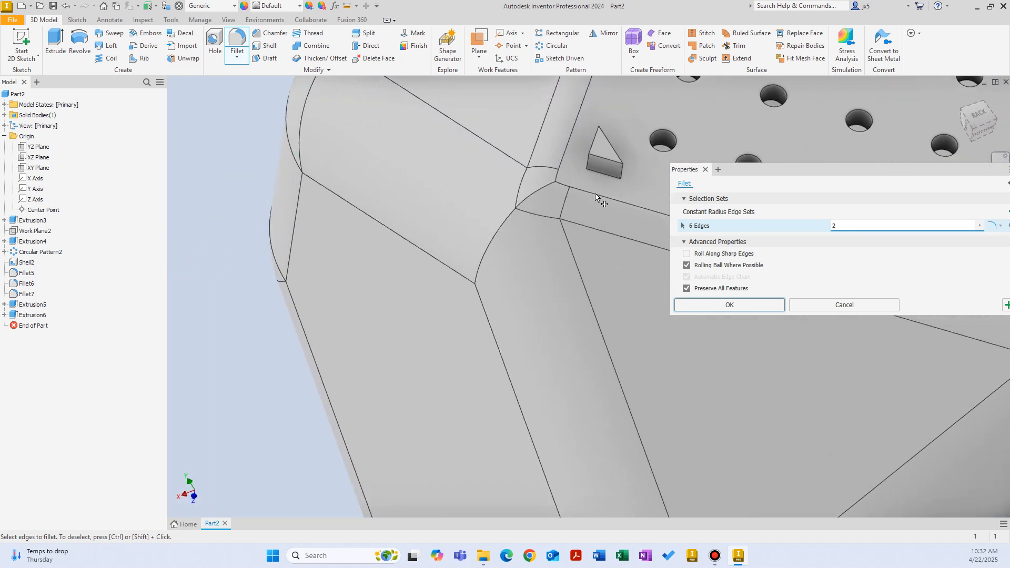
Include the third triangular foot's base edges in the same 2 mm fillet.
scroll(647, 127, "down", 4)
left_click(655, 121)
scroll(605, 228, "up", 3)
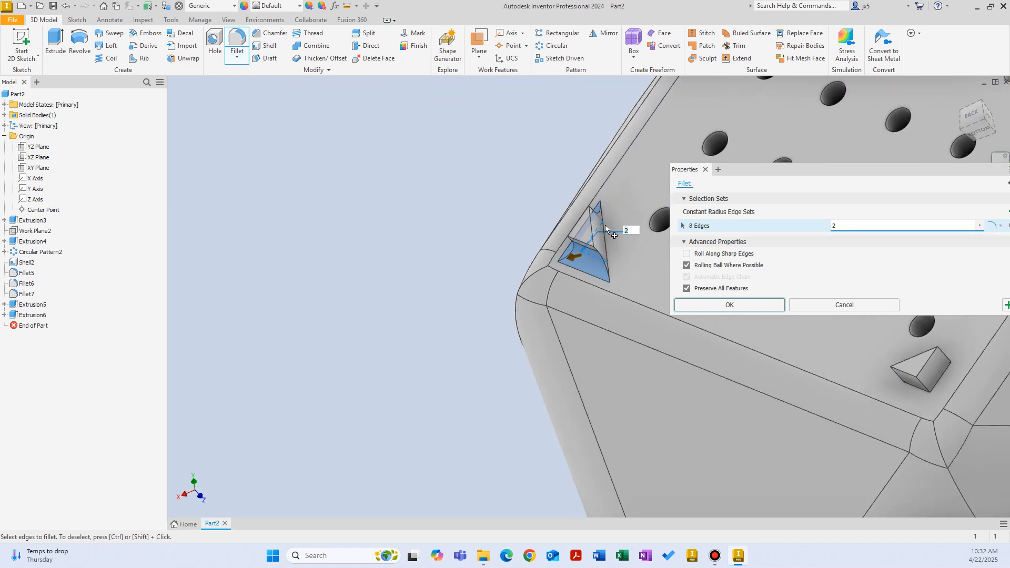
Select the fourth triangular foot's base edges and apply the 2 mm fillet to all four feet.
middle_click_drag(607, 244, 573, 317, "shift")
left_click(619, 305)
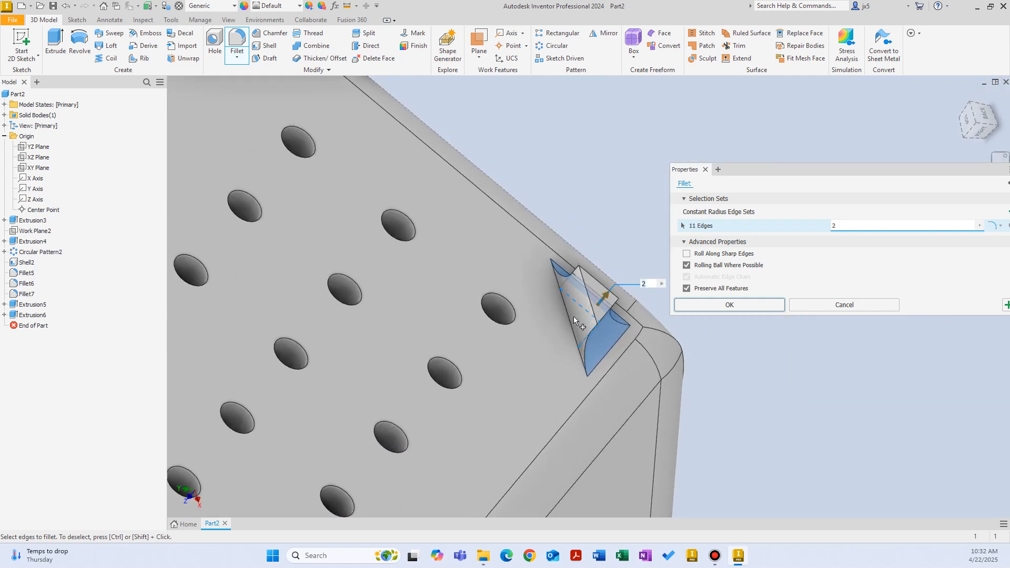
left_click(573, 316)
left_click(698, 304)
Change the planter's visual style to a shaded display without edge lines.
middle_click_drag(698, 305, 174, 53, "shift")
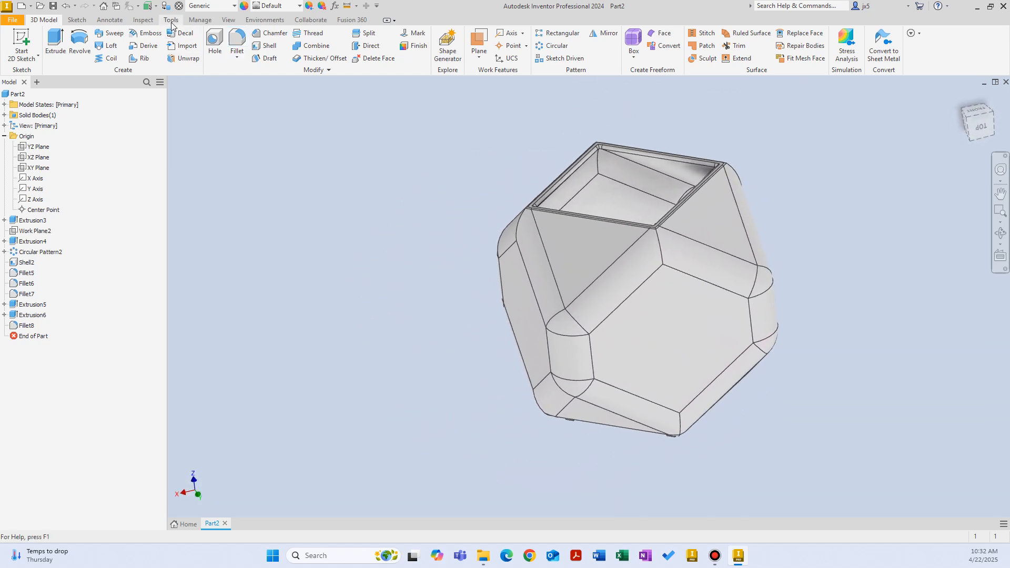
left_click(229, 22)
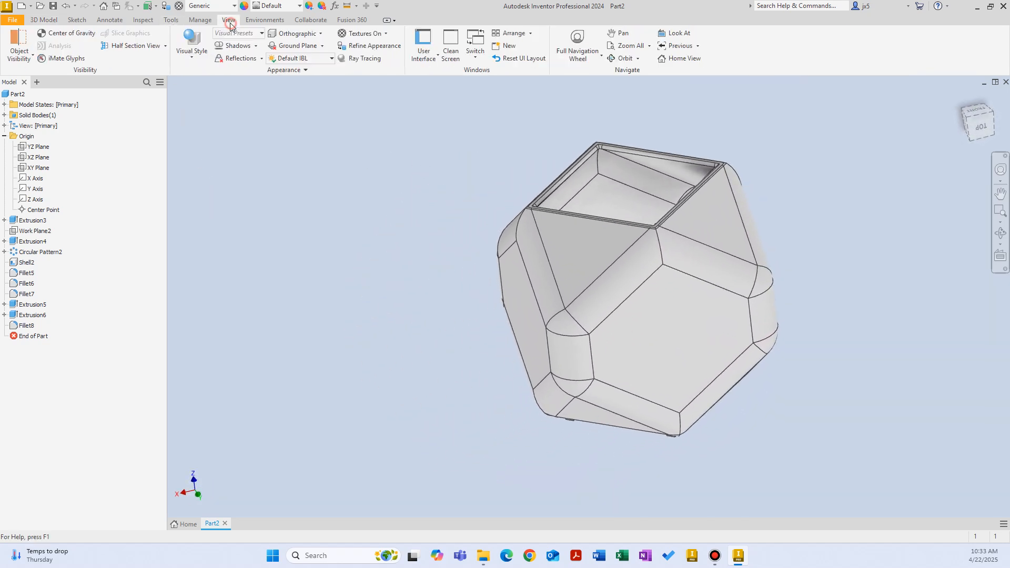
left_click(192, 59)
left_click(149, 83)
middle_click_drag(404, 245, 405, 242, "shift")
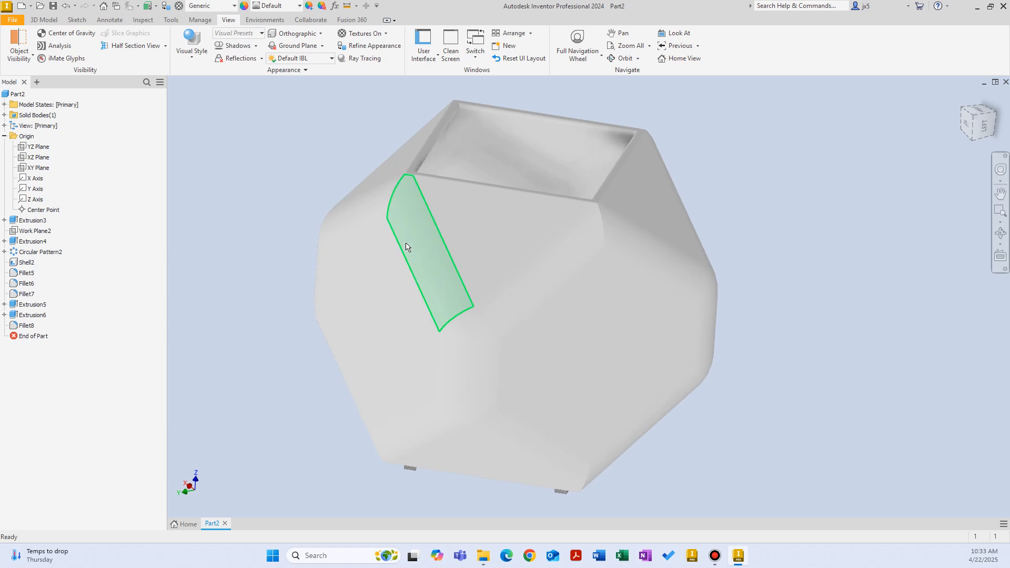
middle_click_drag(250, 225, 632, 255, "shift")
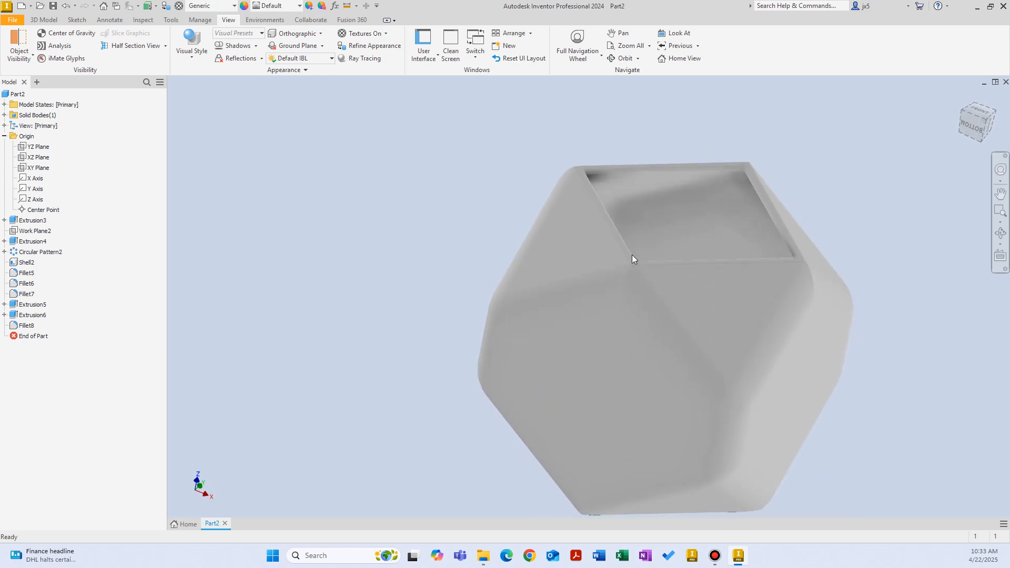
scroll(658, 248, "up", 5)
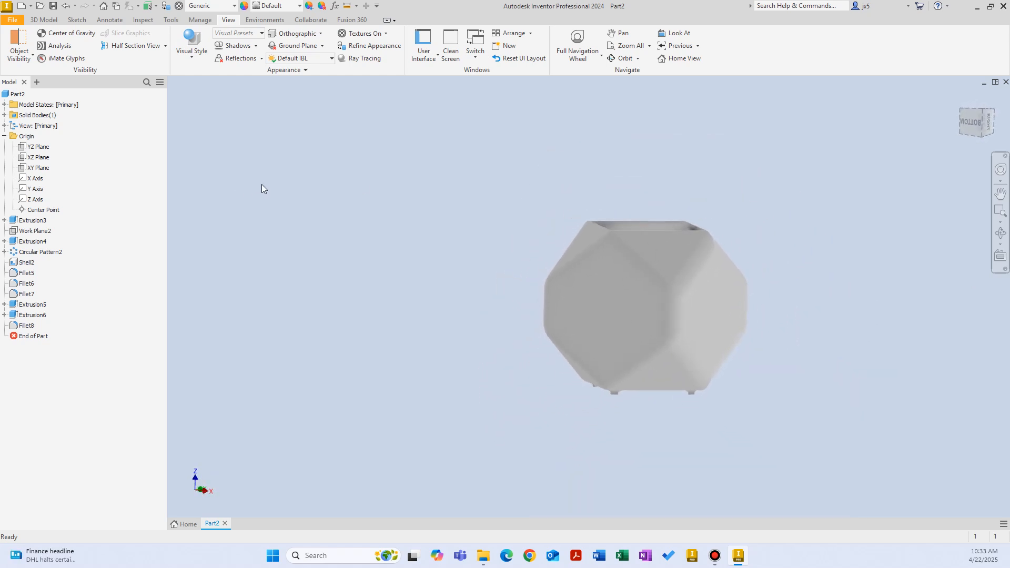